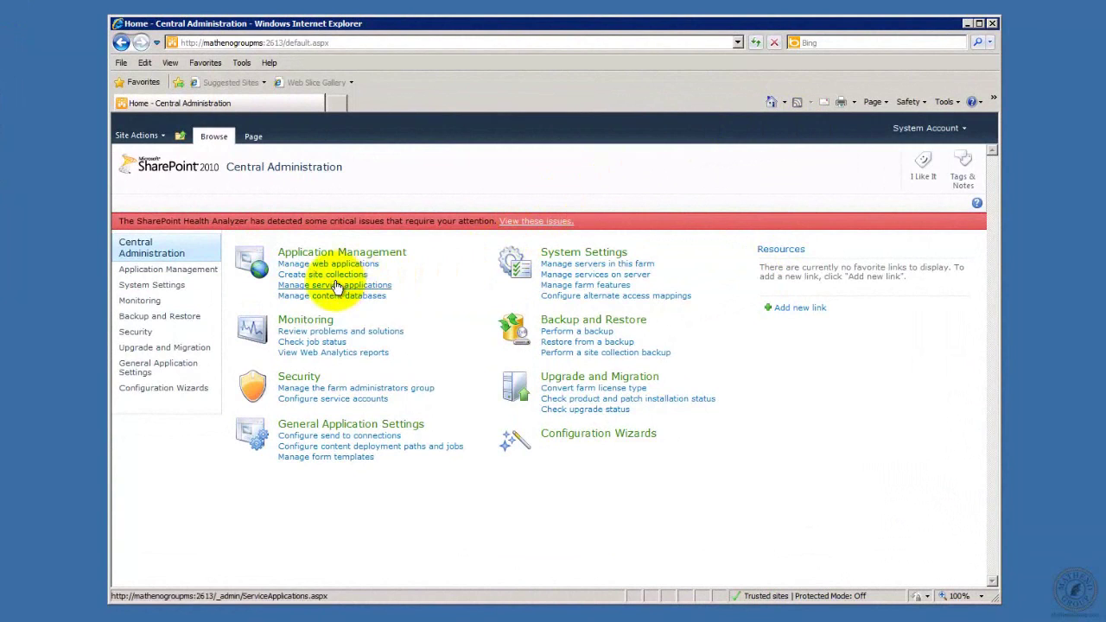
Open the site collection creation page and go from there to the form for a new web application.
left_click(316, 277)
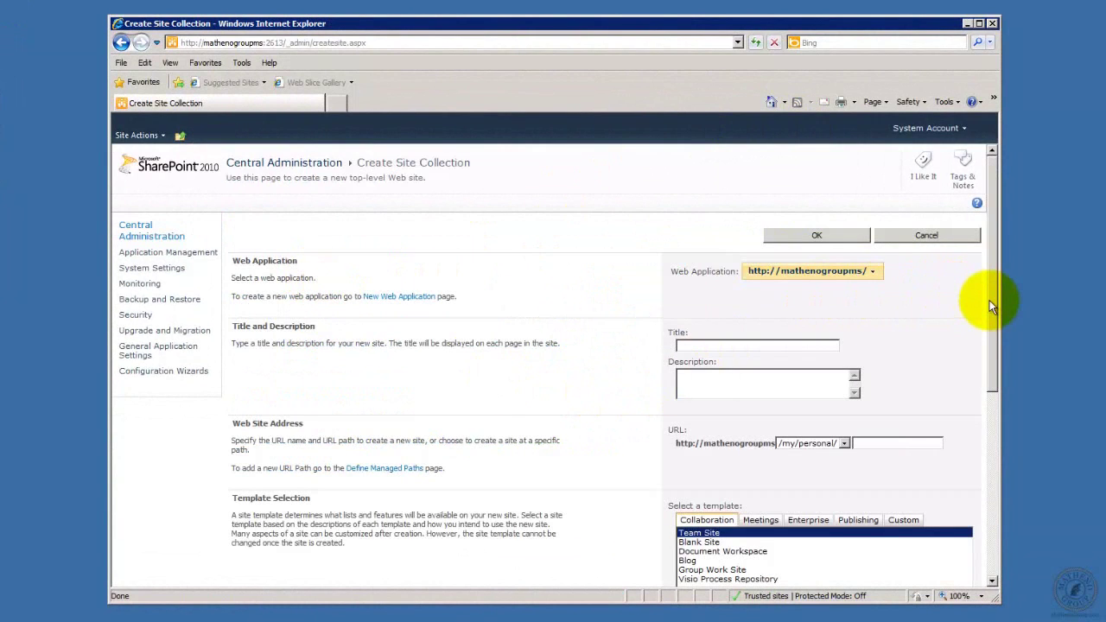
left_click_drag(990, 300, 1004, 370)
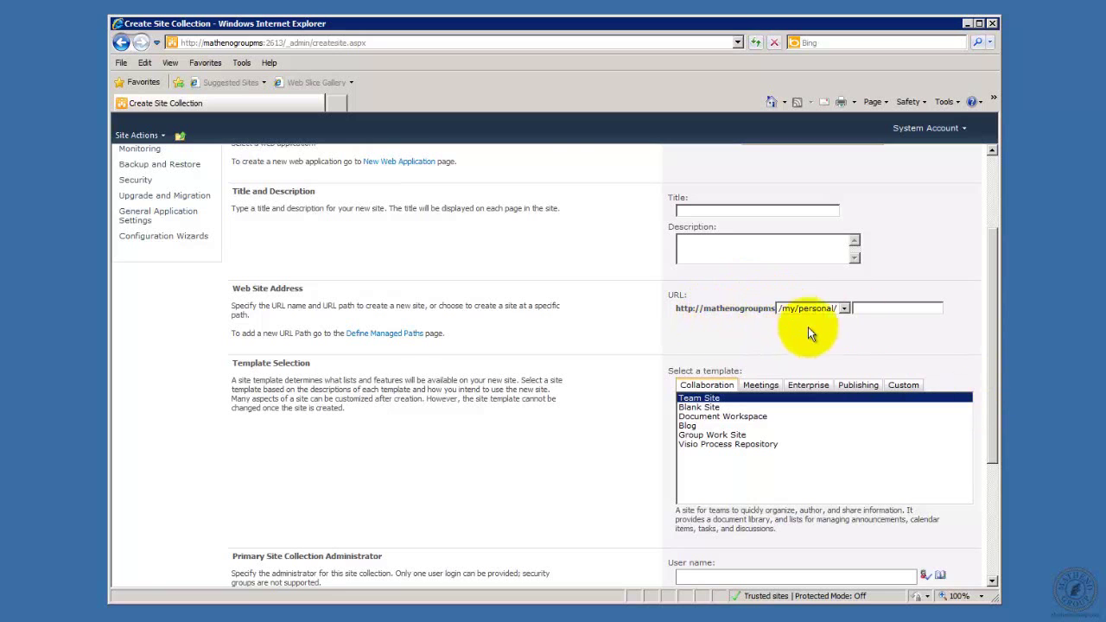
left_click_drag(994, 410, 959, 291)
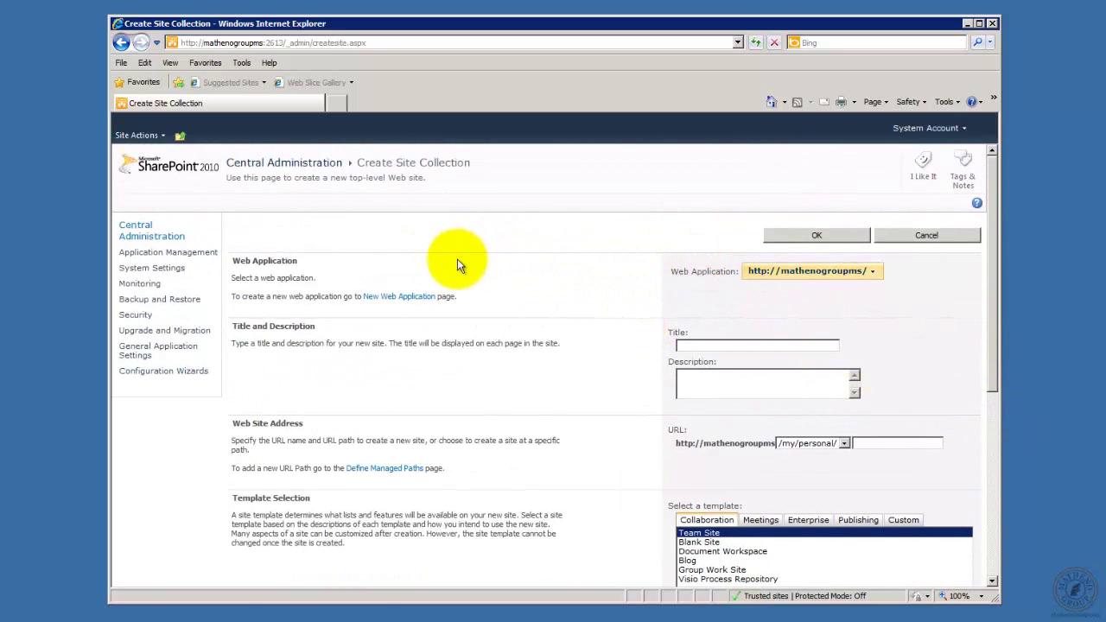
left_click(407, 298)
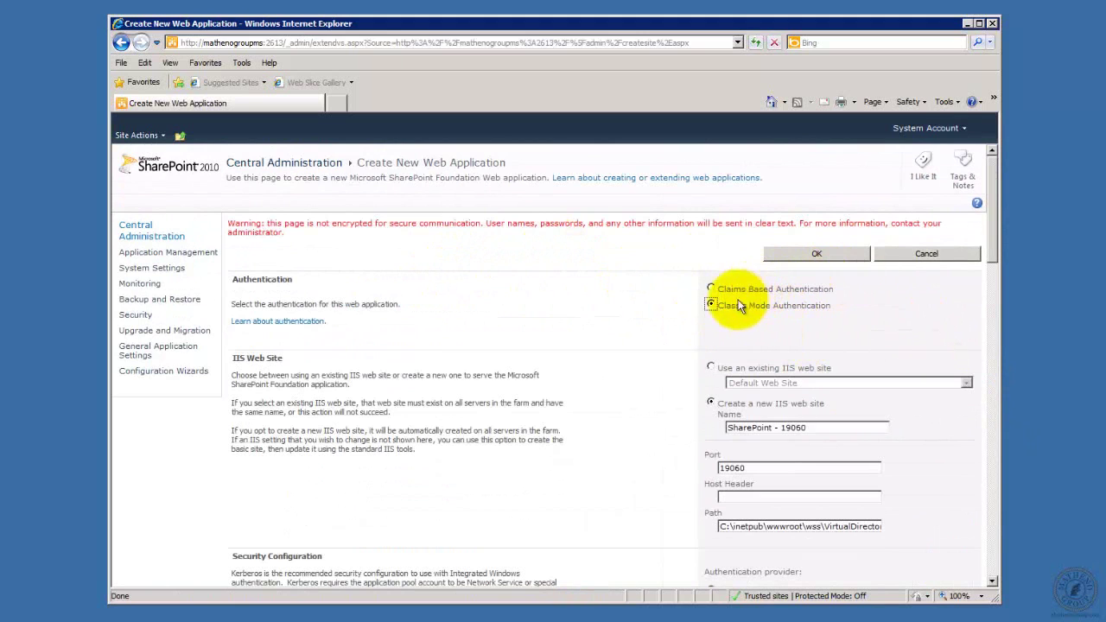
Set the port of the new IIS web site to 777.
left_click_drag(994, 248, 994, 281)
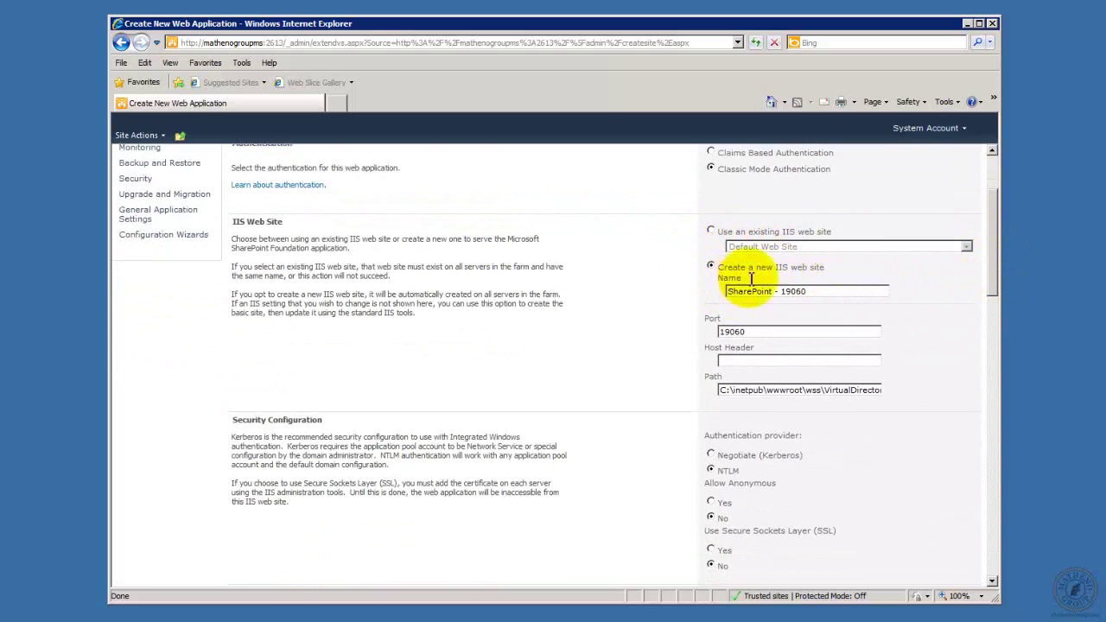
left_click_drag(758, 331, 608, 339)
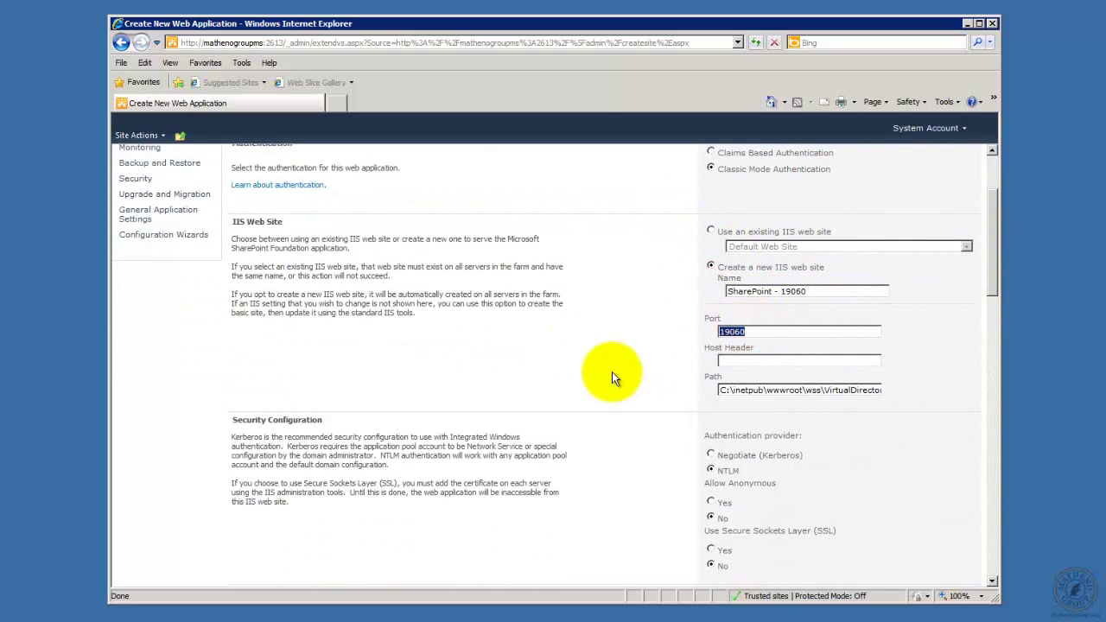
type("777")
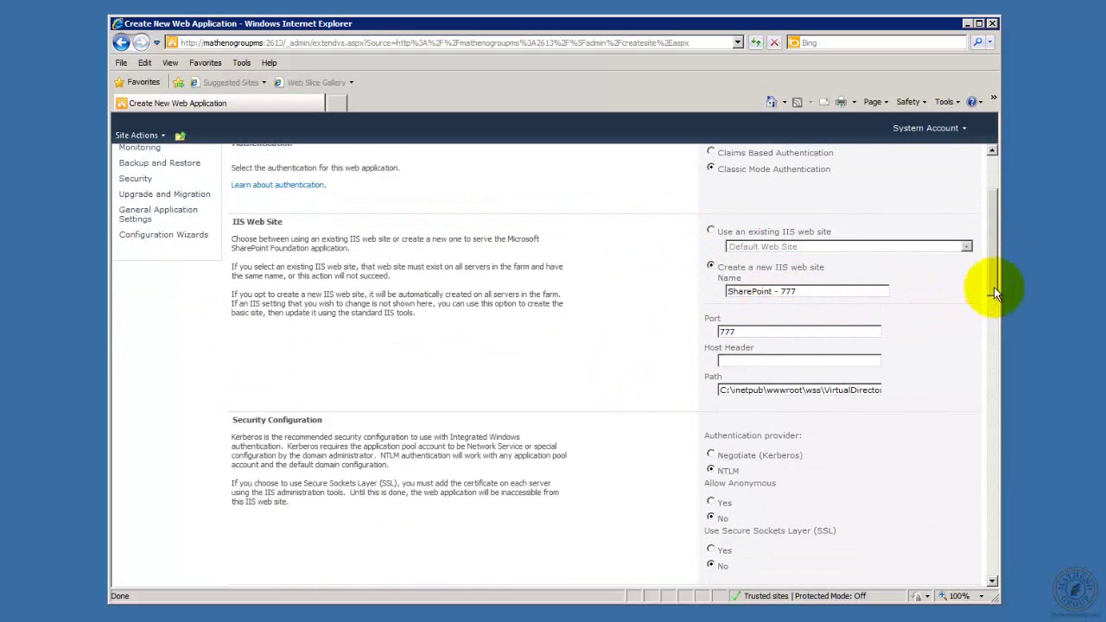
left_click_drag(993, 291, 1002, 380)
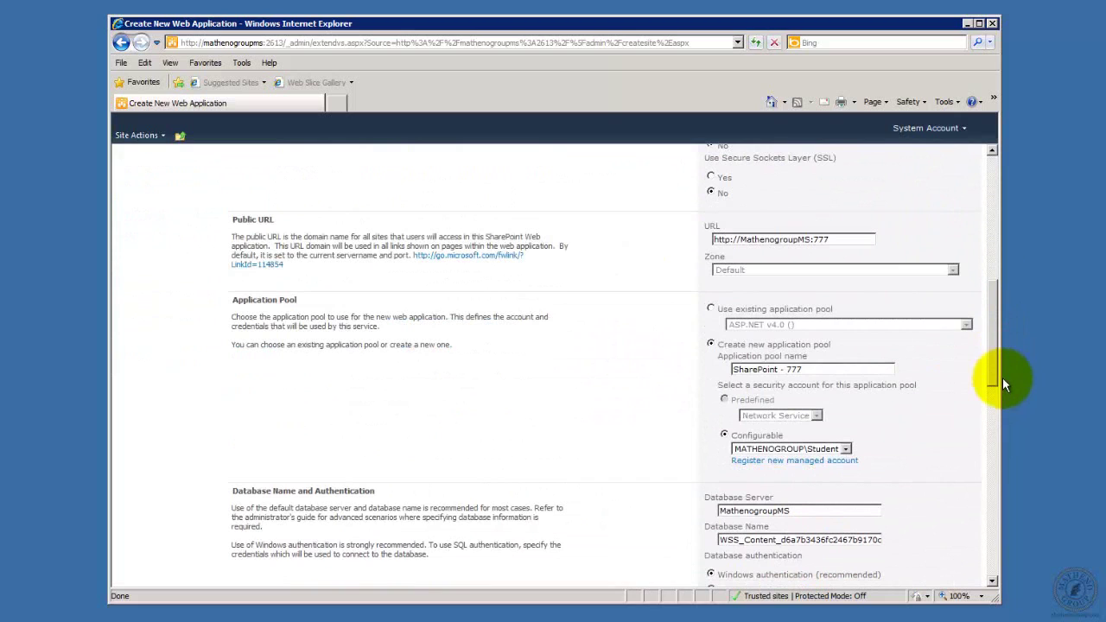
left_click(759, 308)
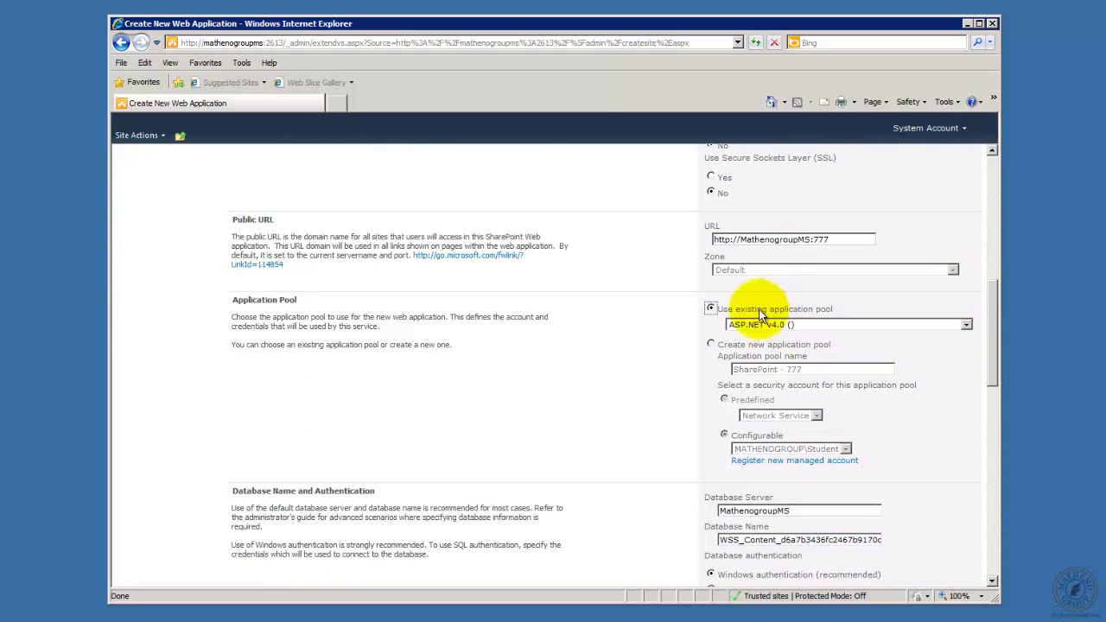
left_click(710, 345)
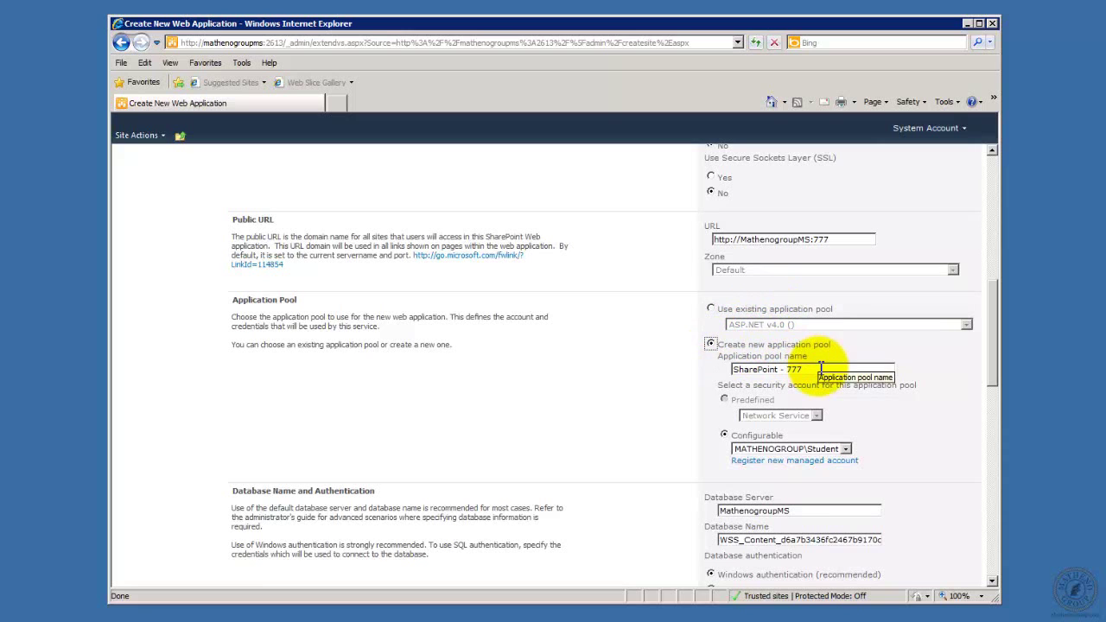
Examine the application pool's configurable security accounts and the managed account registration page, and return to the web application form.
left_click_drag(991, 367, 991, 392)
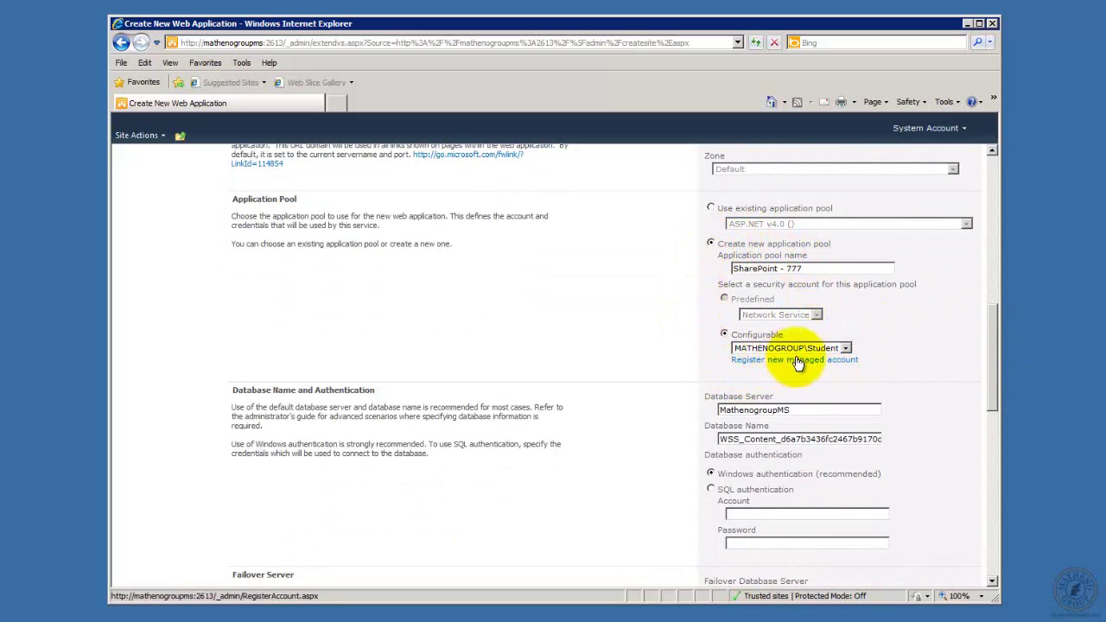
left_click(846, 348)
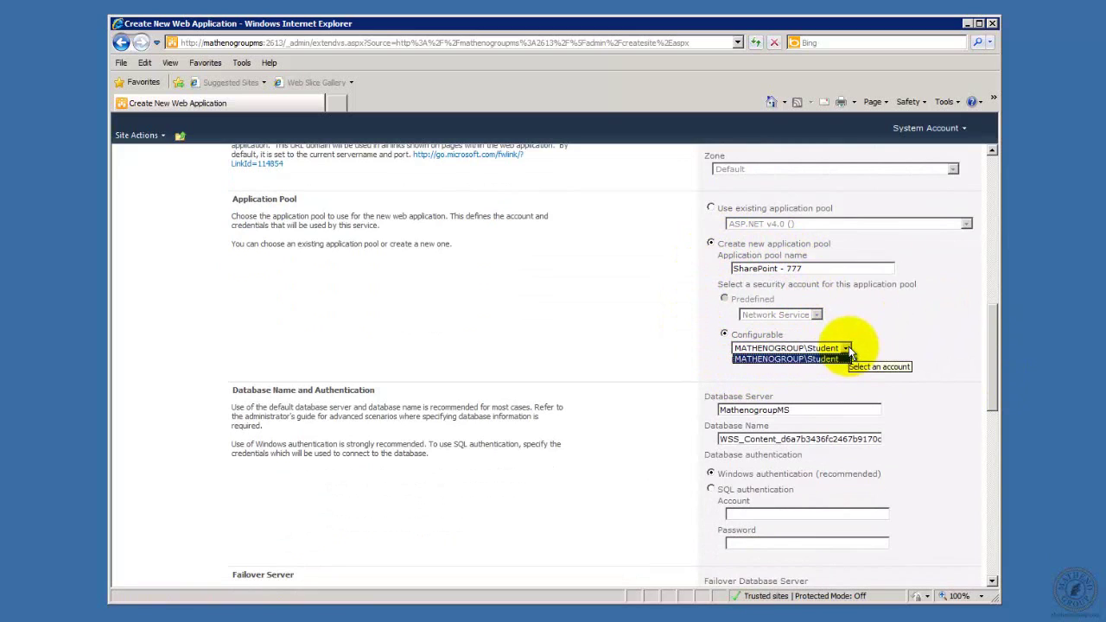
left_click(848, 349)
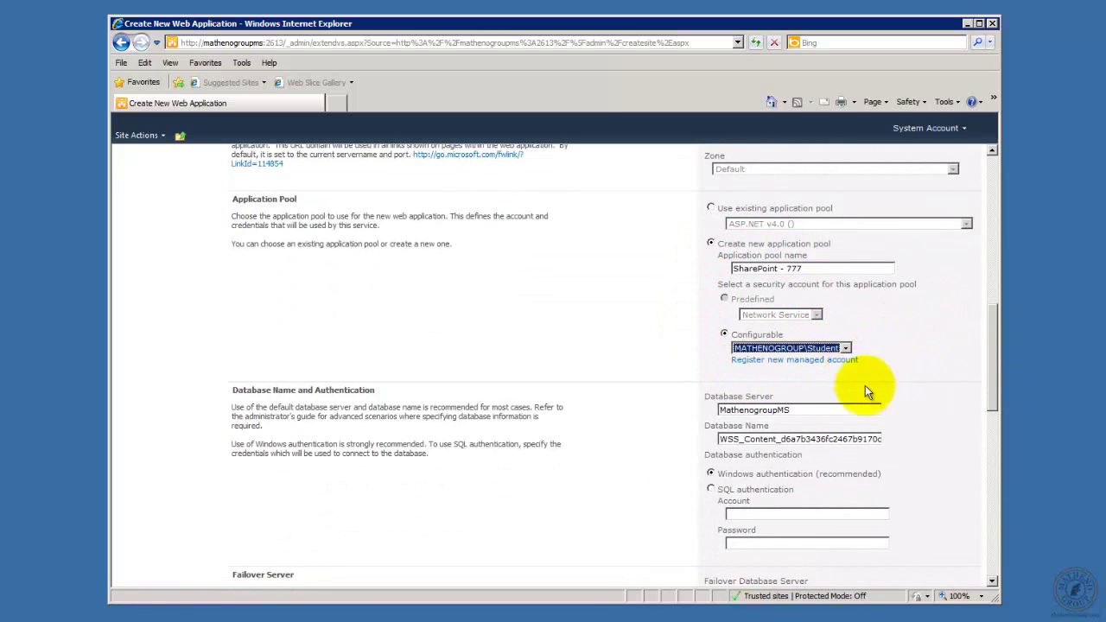
left_click(754, 366)
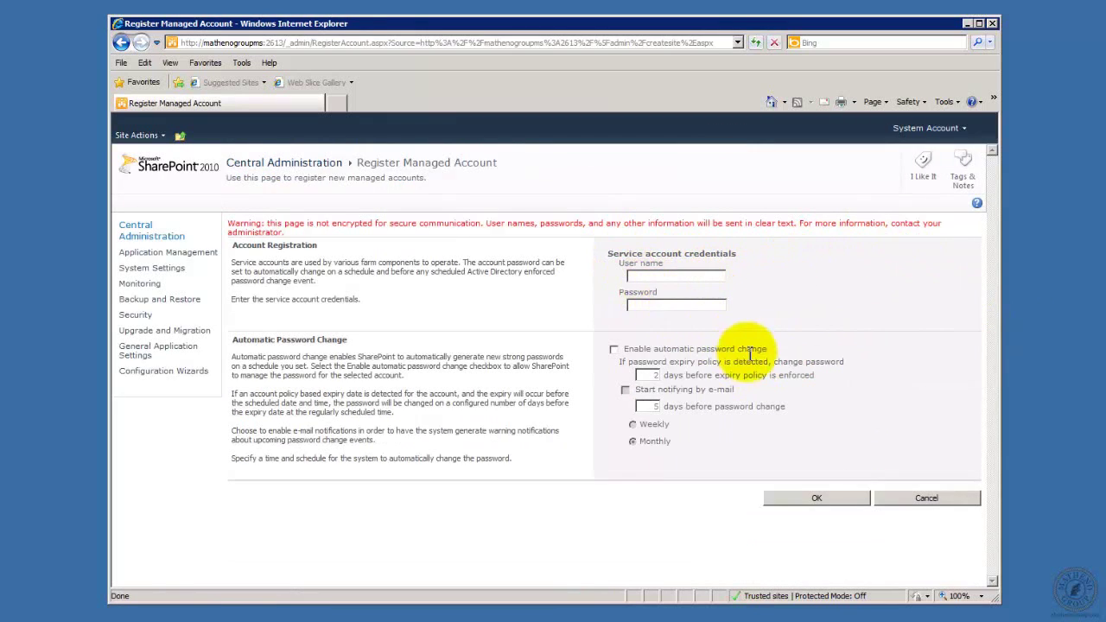
left_click(122, 41)
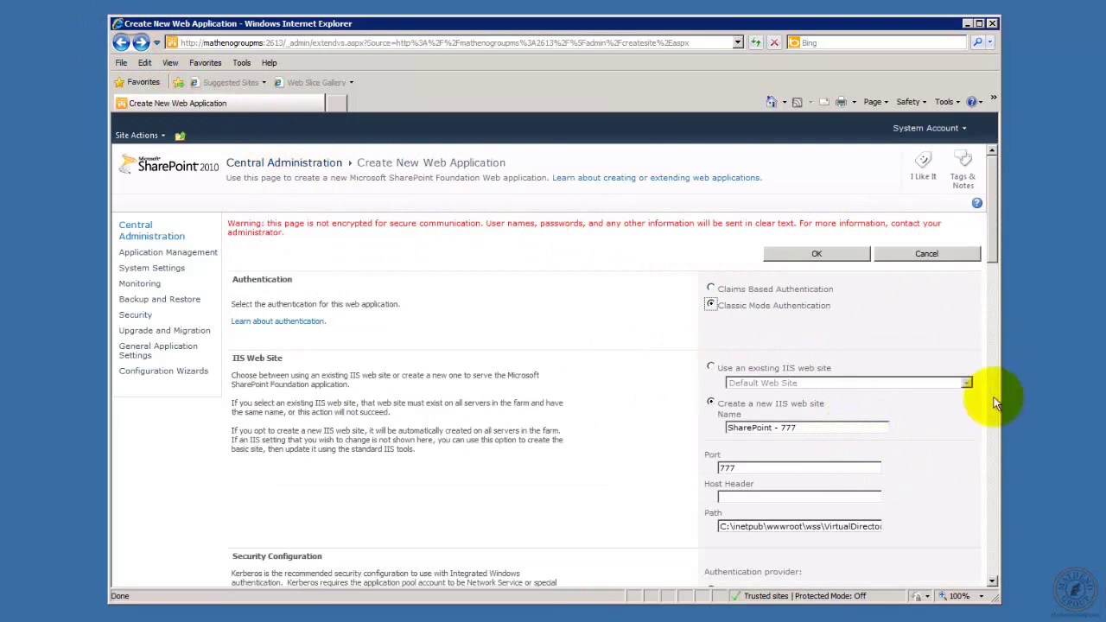
Set the content database name to WSS_Content_StudentBI.
left_click_drag(995, 250, 1008, 391)
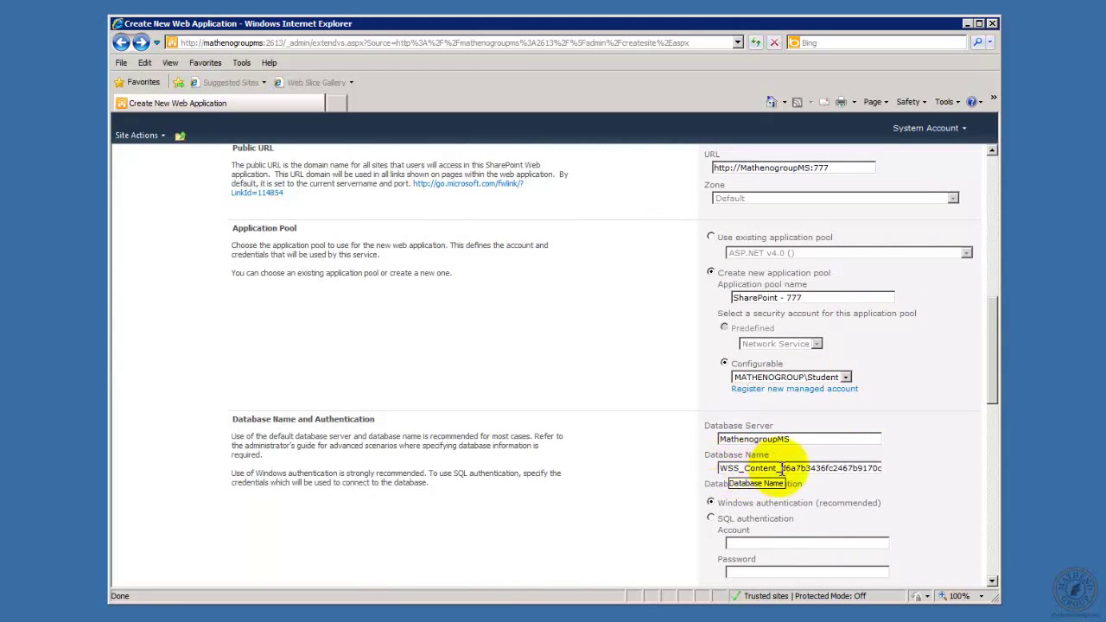
left_click_drag(783, 470, 913, 504)
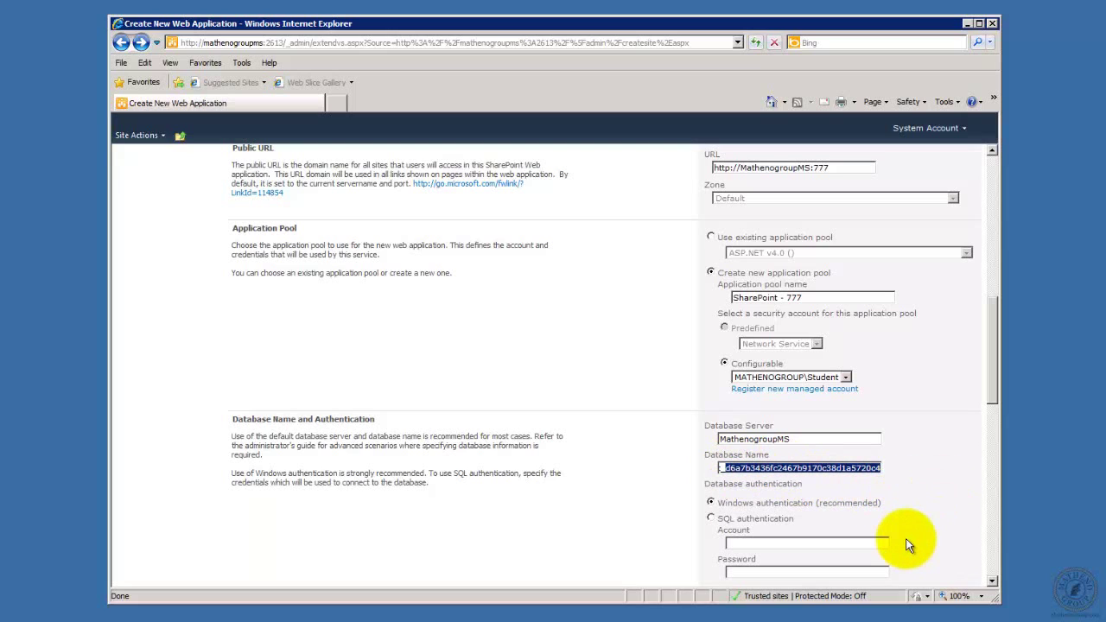
type("Student")
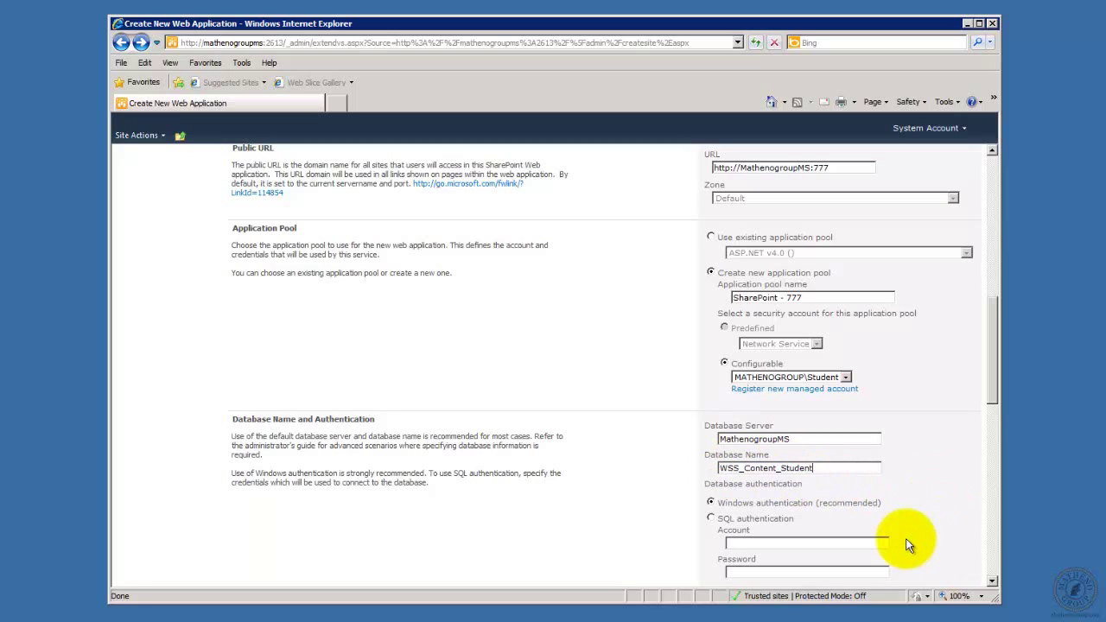
type("BI")
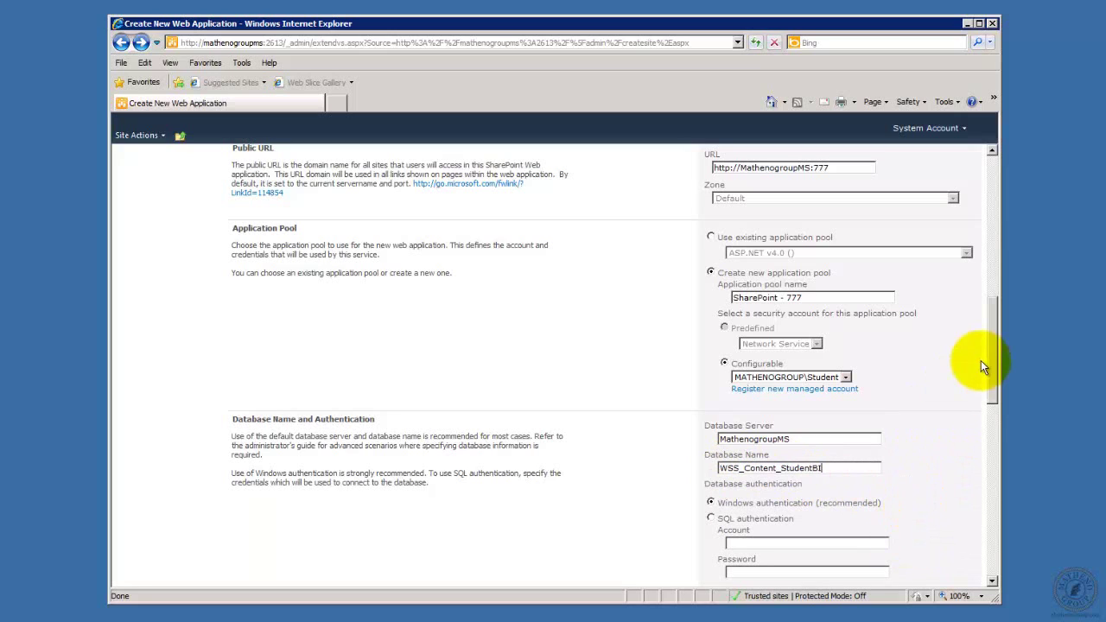
left_click_drag(993, 394, 990, 491)
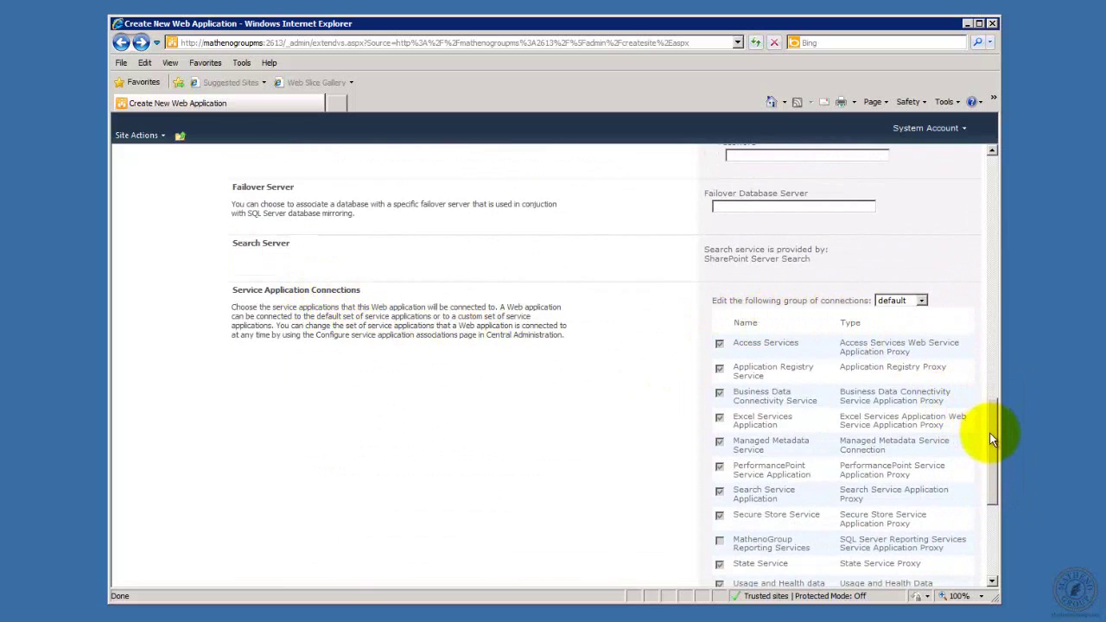
left_click_drag(989, 430, 998, 465)
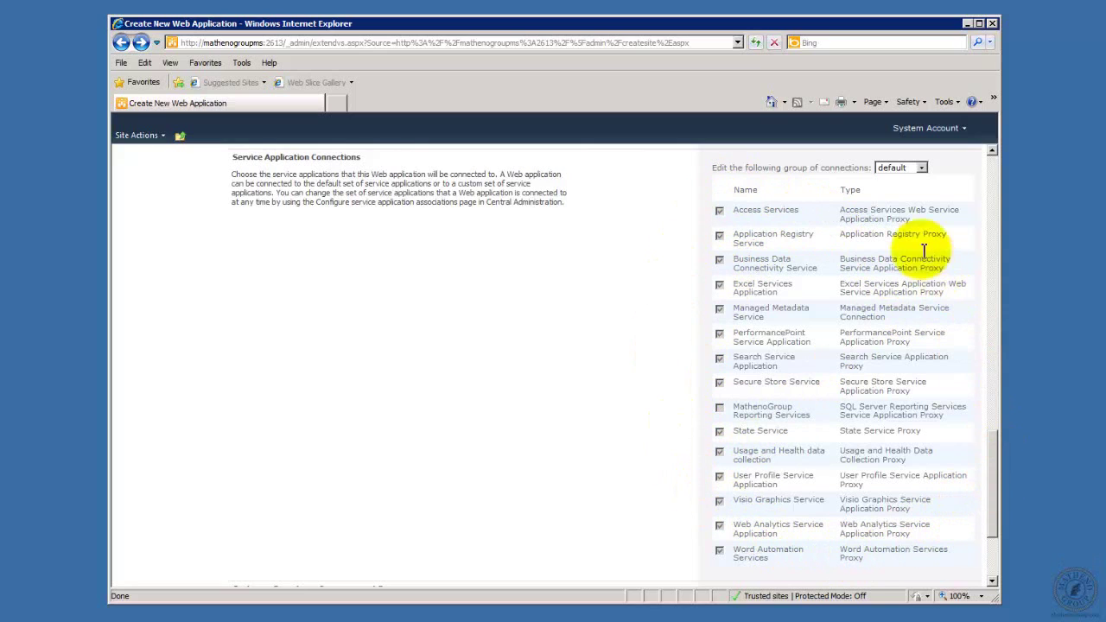
left_click(922, 170)
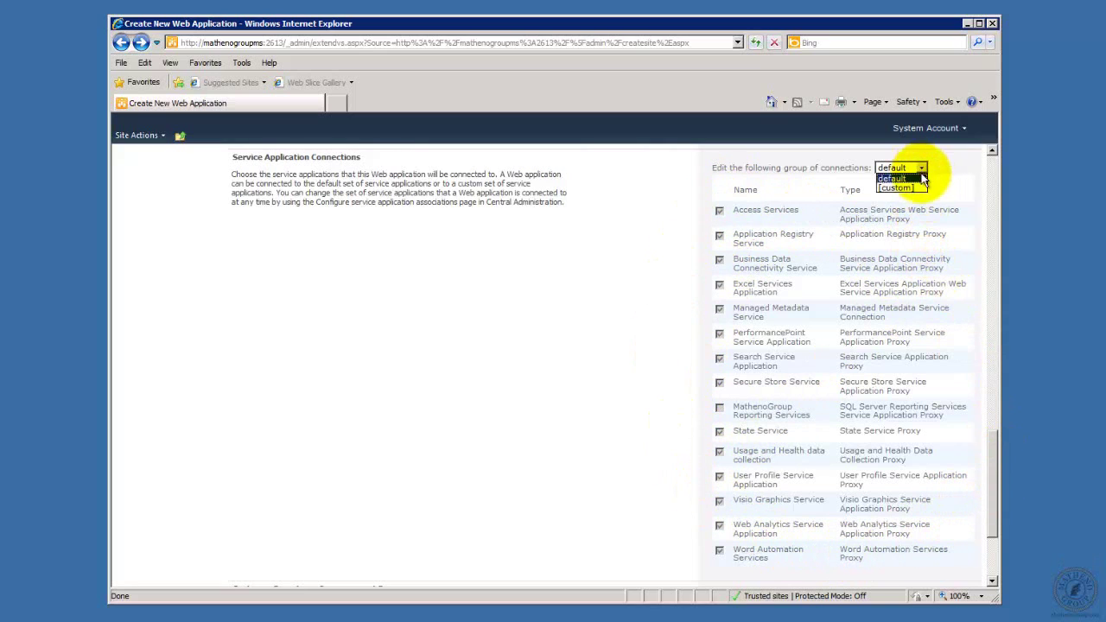
left_click(903, 189)
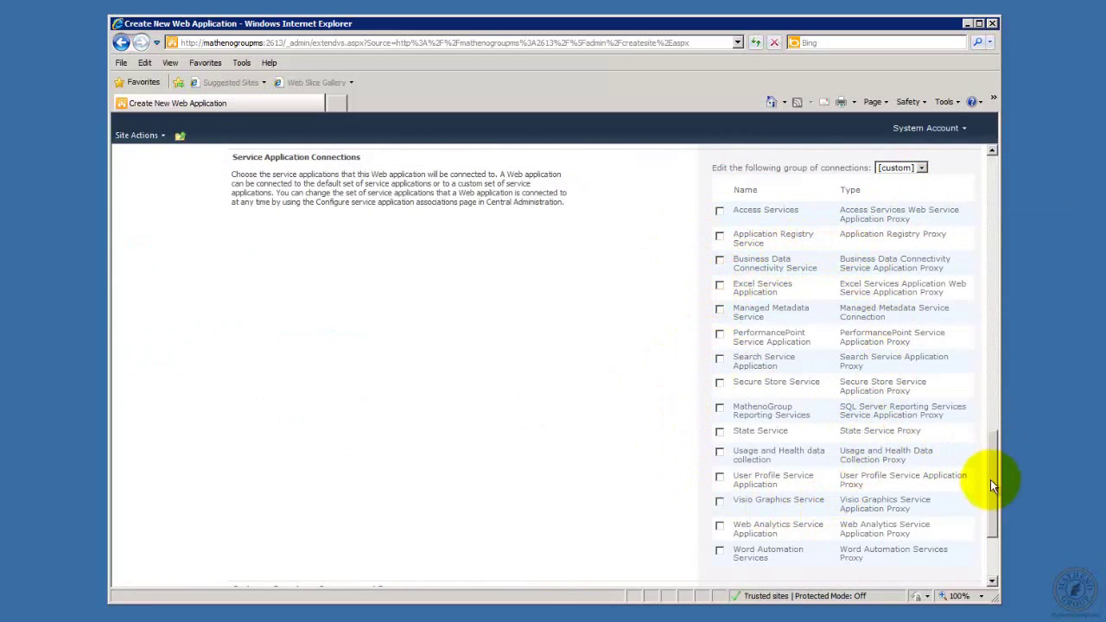
left_click_drag(991, 481, 992, 421)
left_click(921, 412)
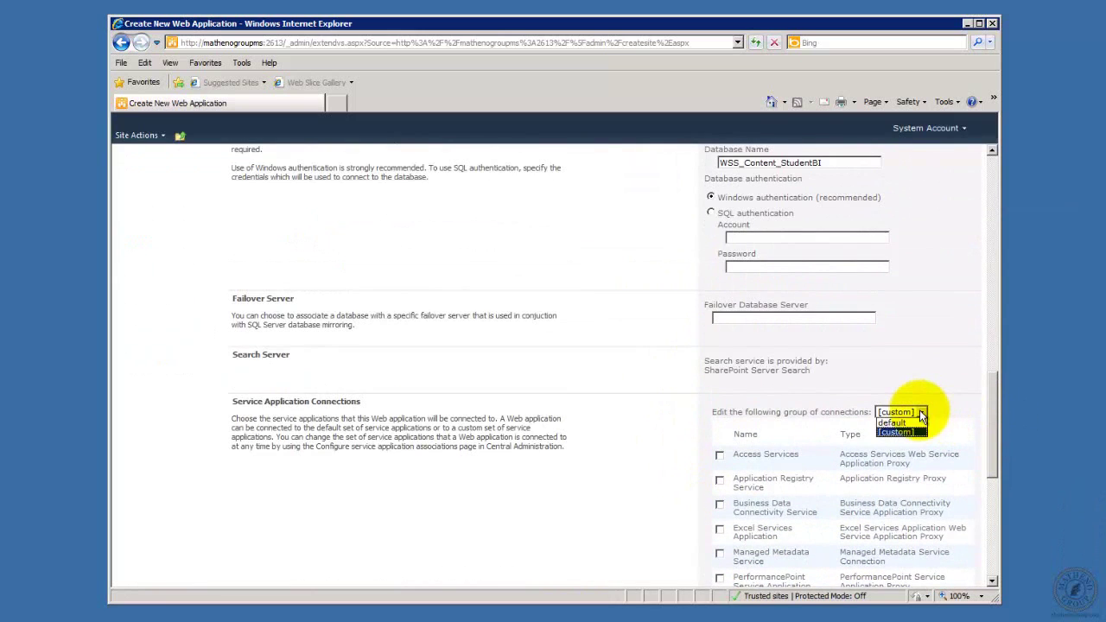
left_click(892, 423)
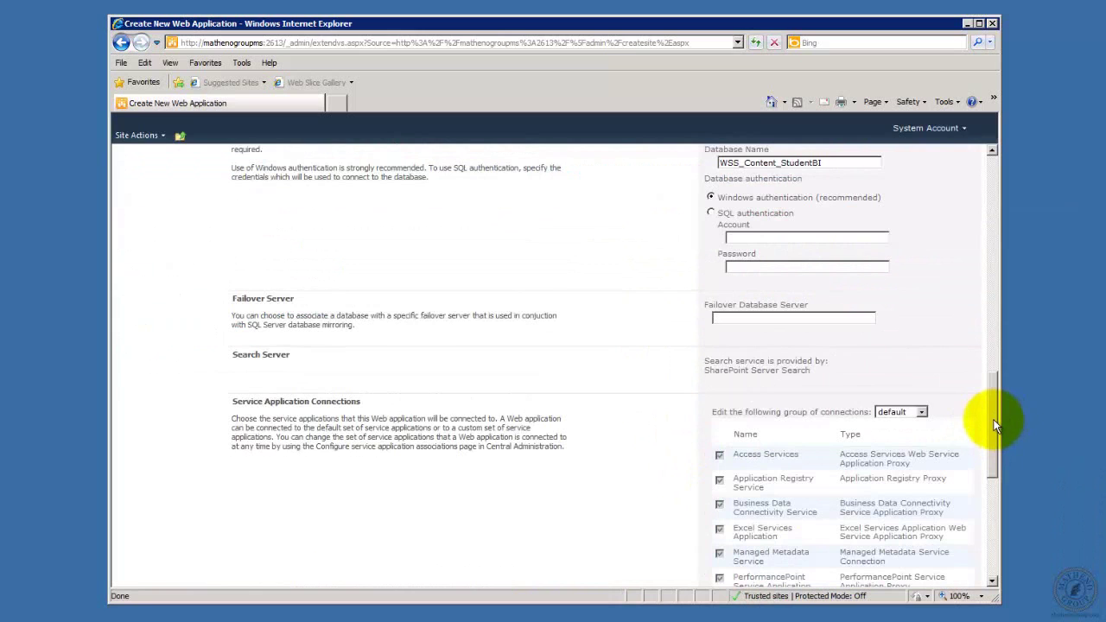
Review the remaining settings of the form and create the web application.
left_click_drag(993, 425, 987, 398)
scroll(987, 397, "up", 1)
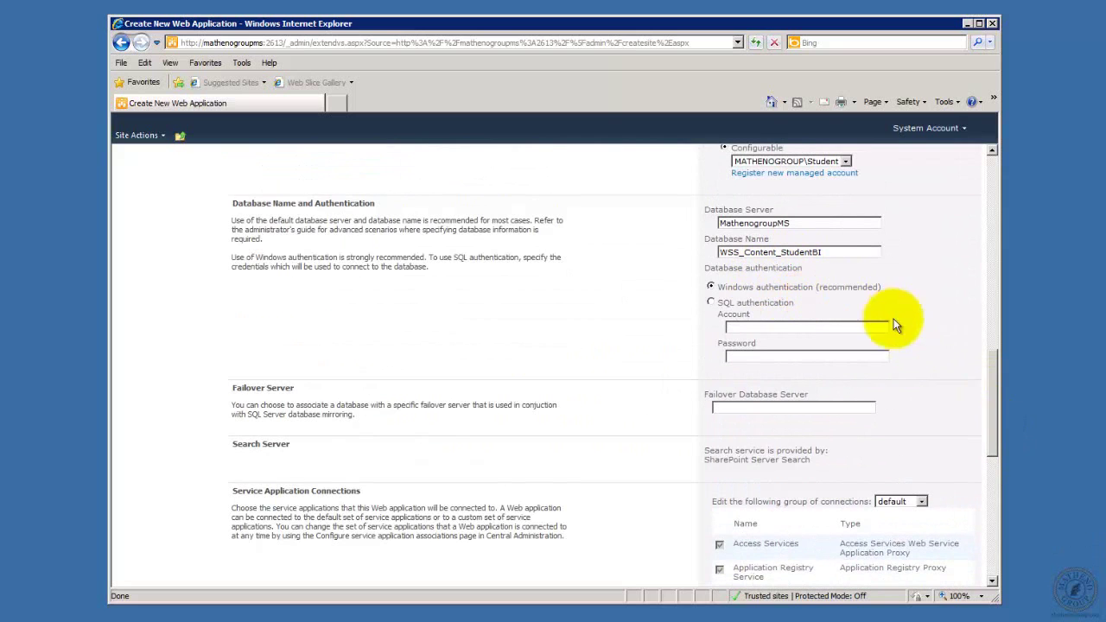
left_click_drag(996, 384, 986, 510)
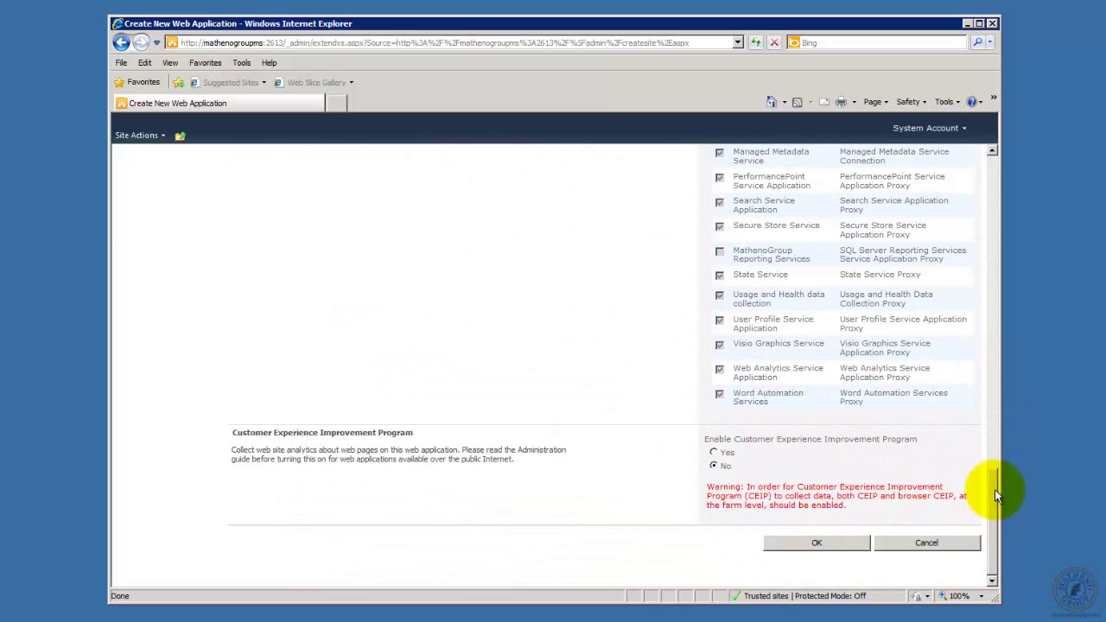
left_click_drag(995, 486, 1016, 173)
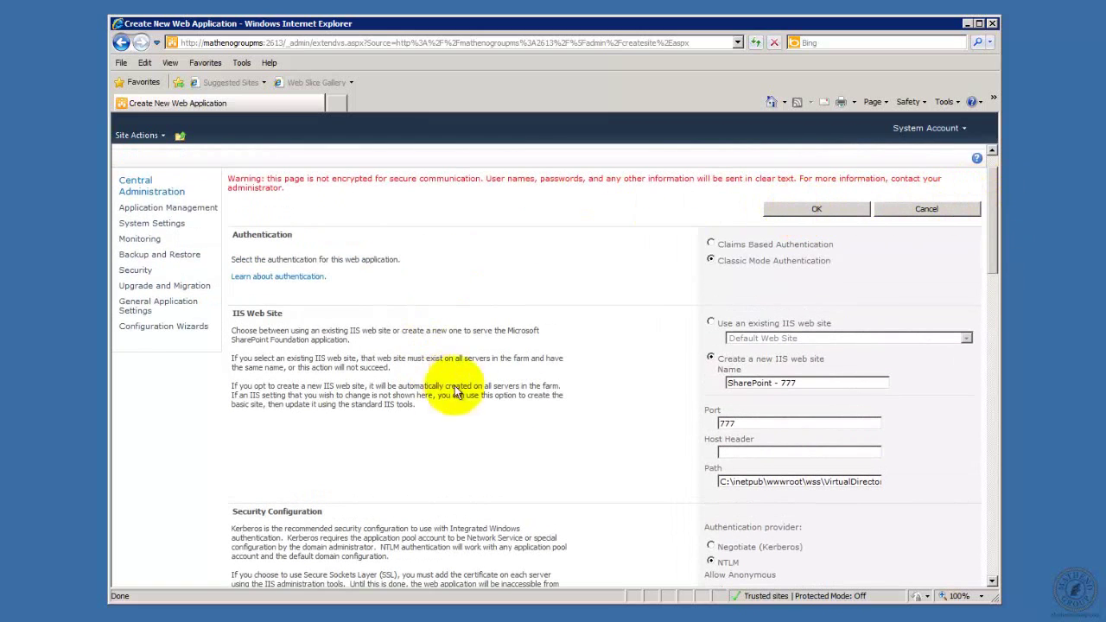
left_click(795, 209)
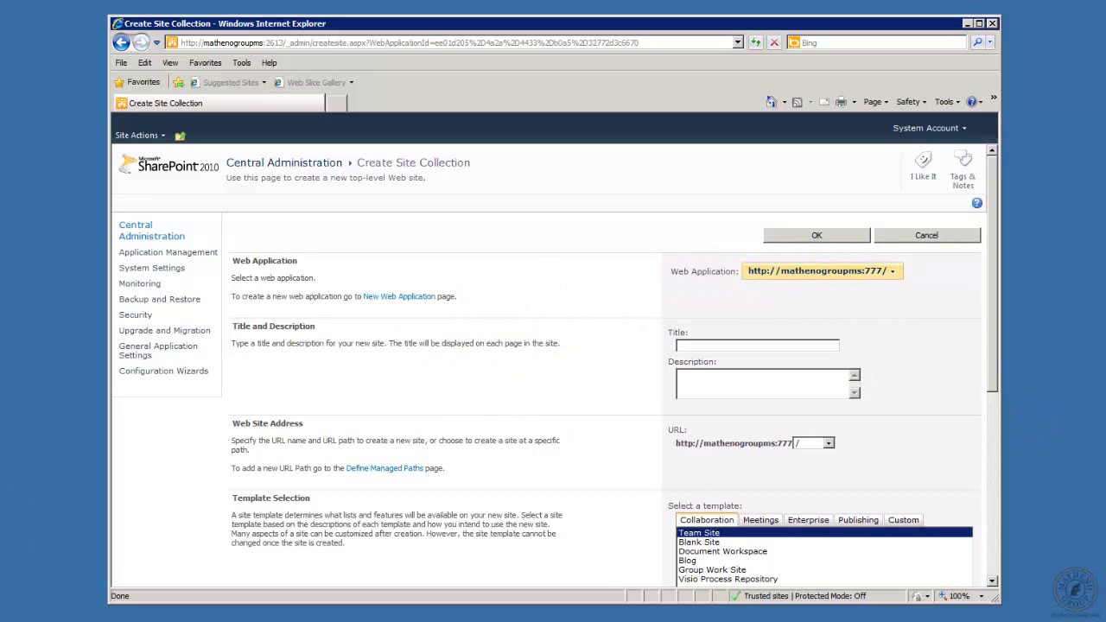
Switch to IIS Manager and check the SharePoint - 777 application pool without renaming it.
left_click(52, 620)
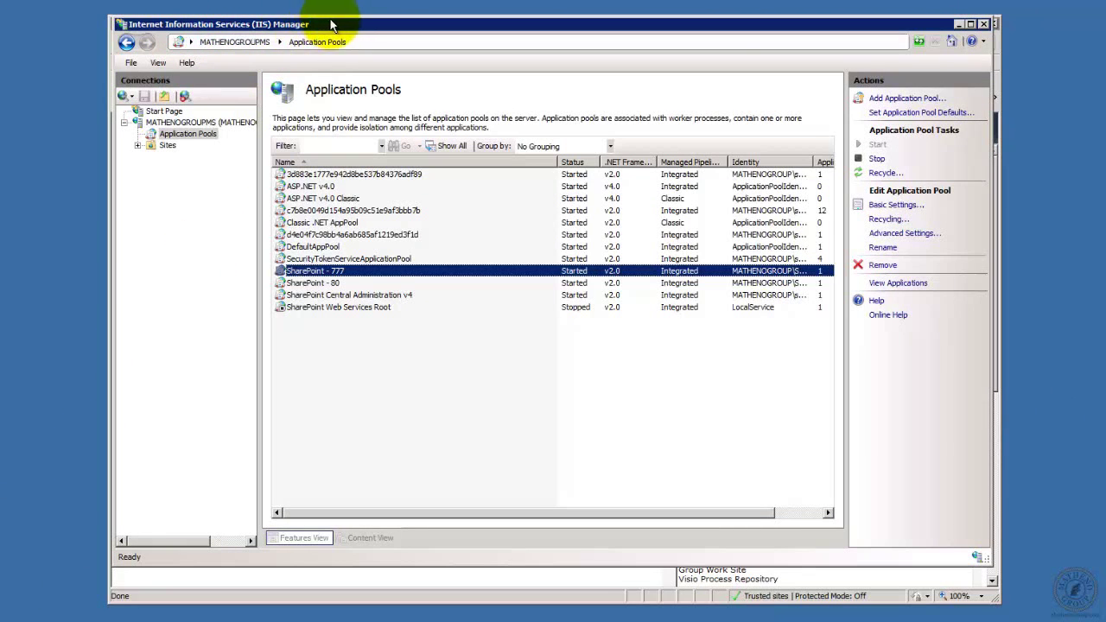
left_click(324, 273)
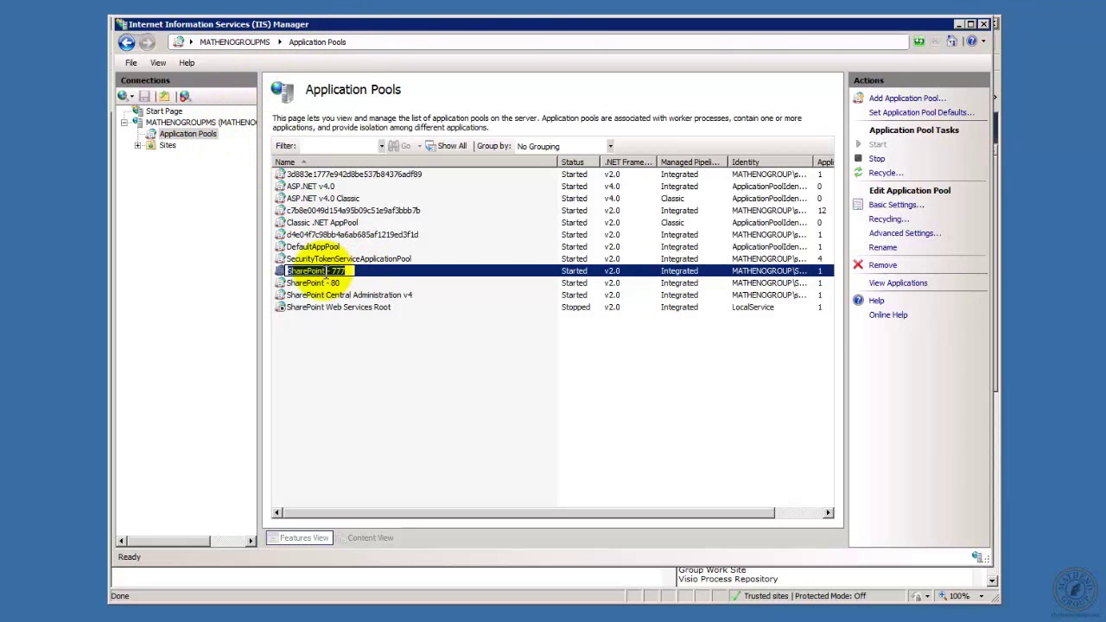
left_click(354, 387)
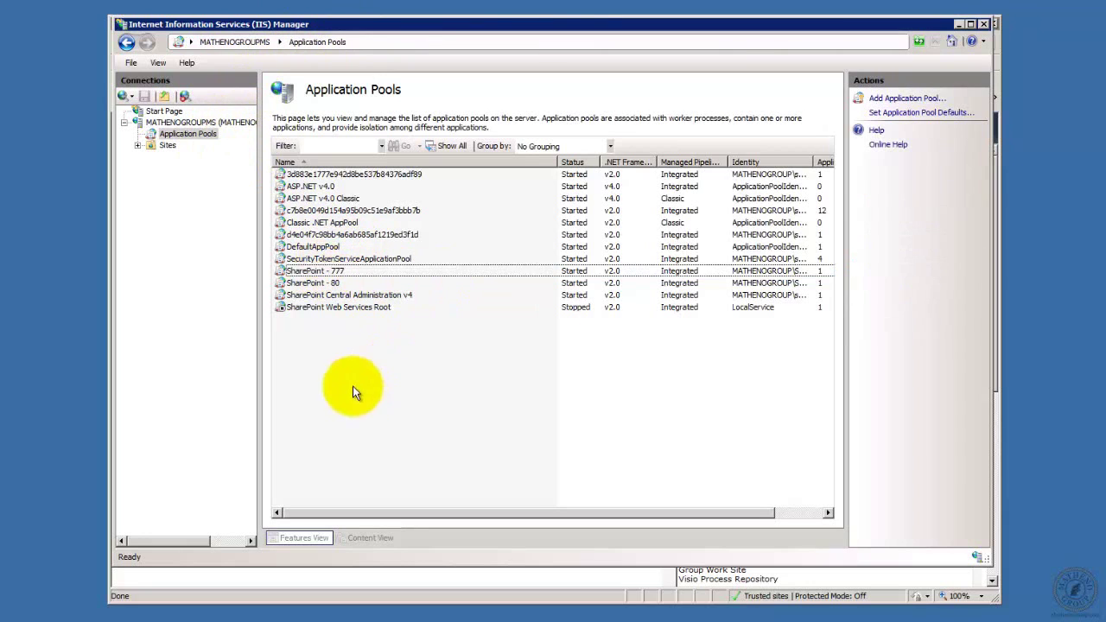
left_click(318, 271)
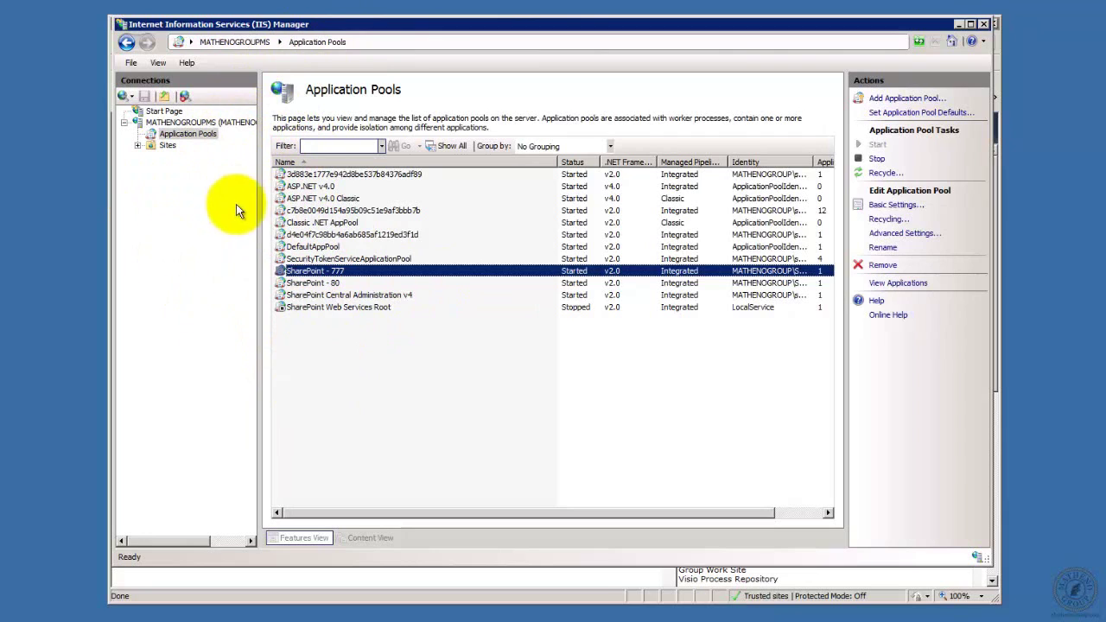
left_click(300, 273)
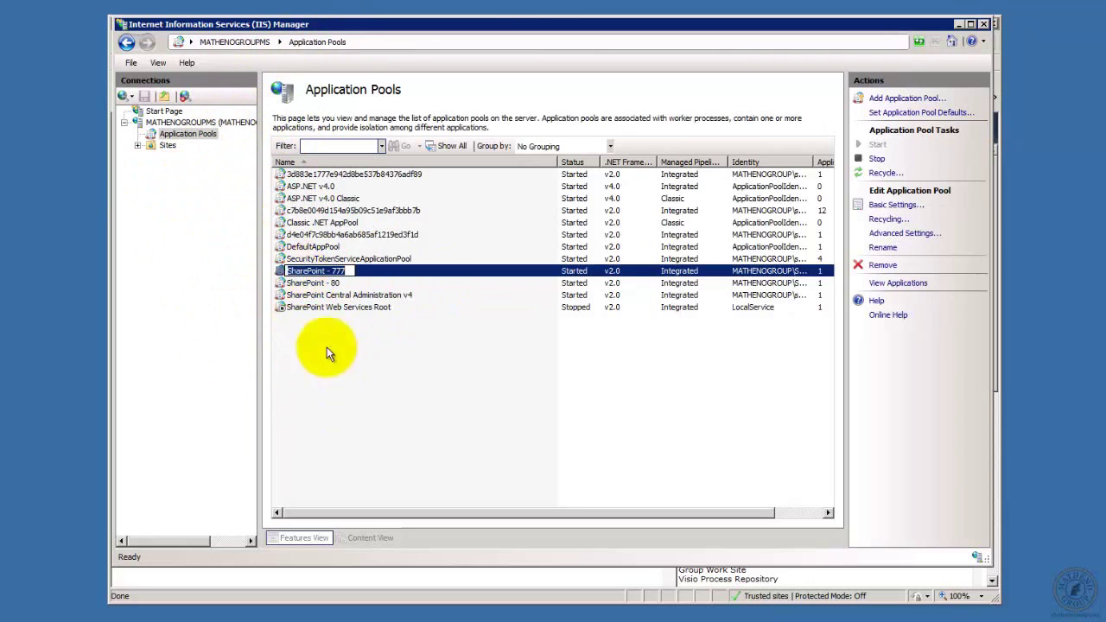
key("Return")
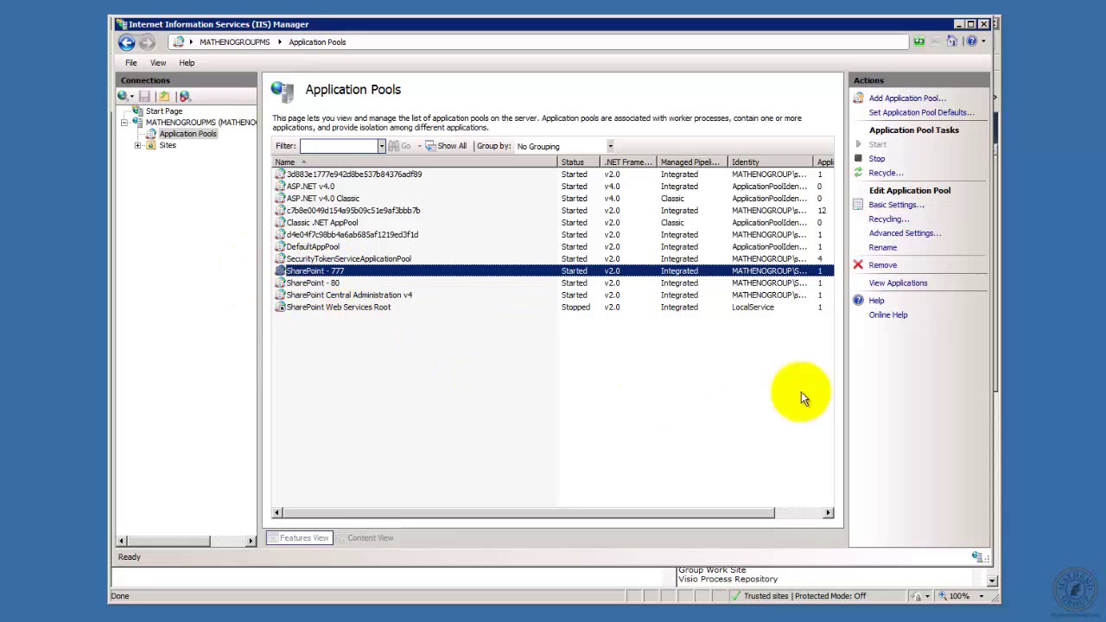
Close IIS Manager and enter Studnet BI as the title of the new site collection on the port 777 web application.
left_click(985, 26)
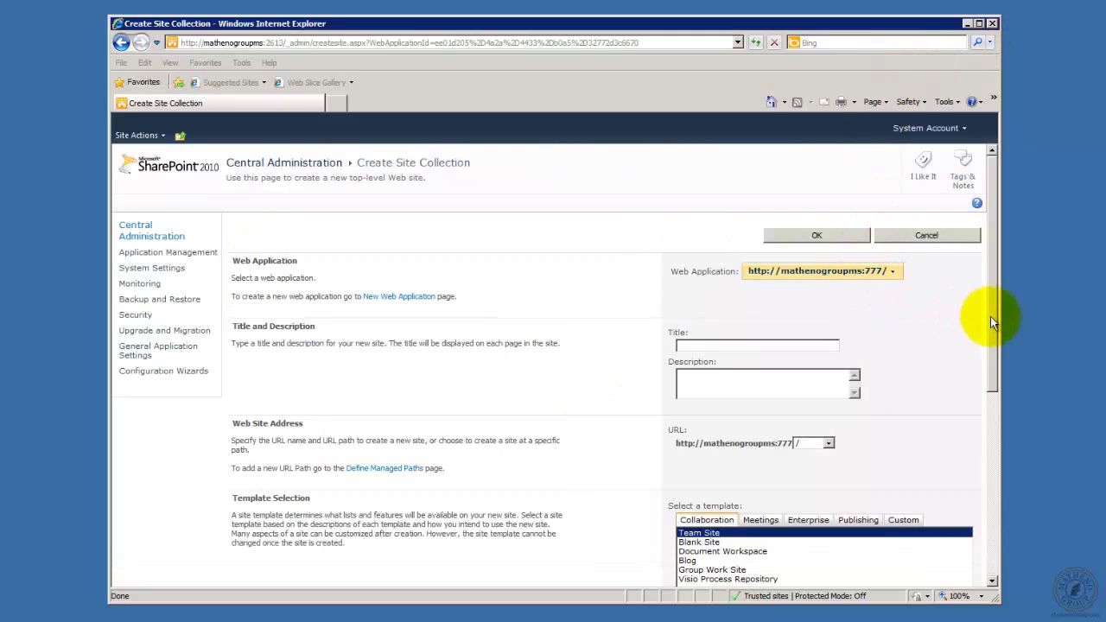
left_click_drag(990, 316, 990, 343)
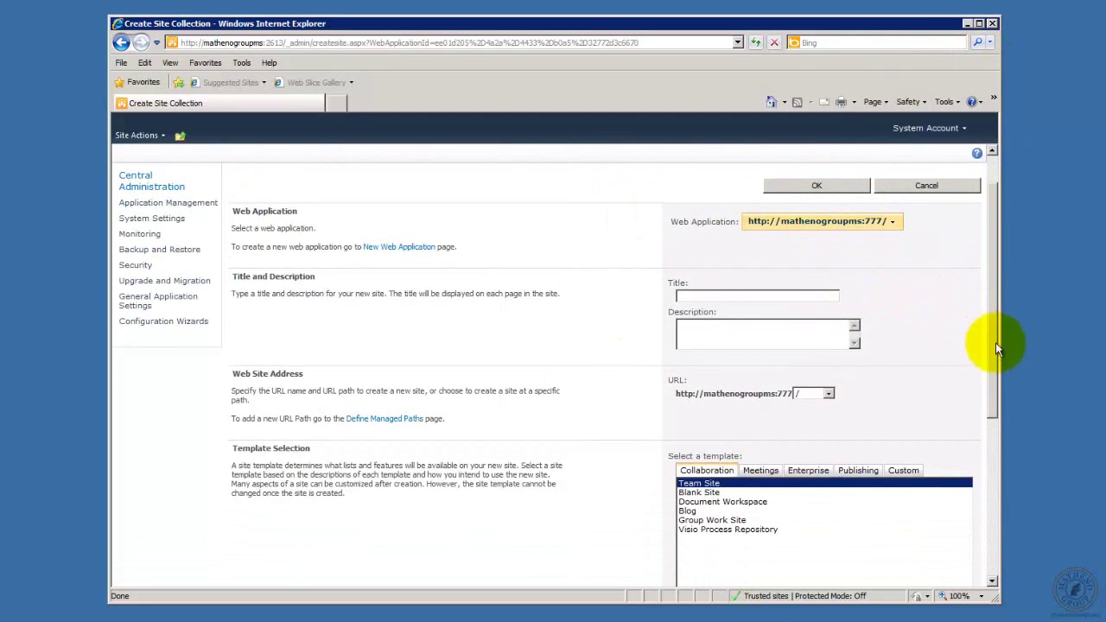
left_click_drag(994, 340, 995, 298)
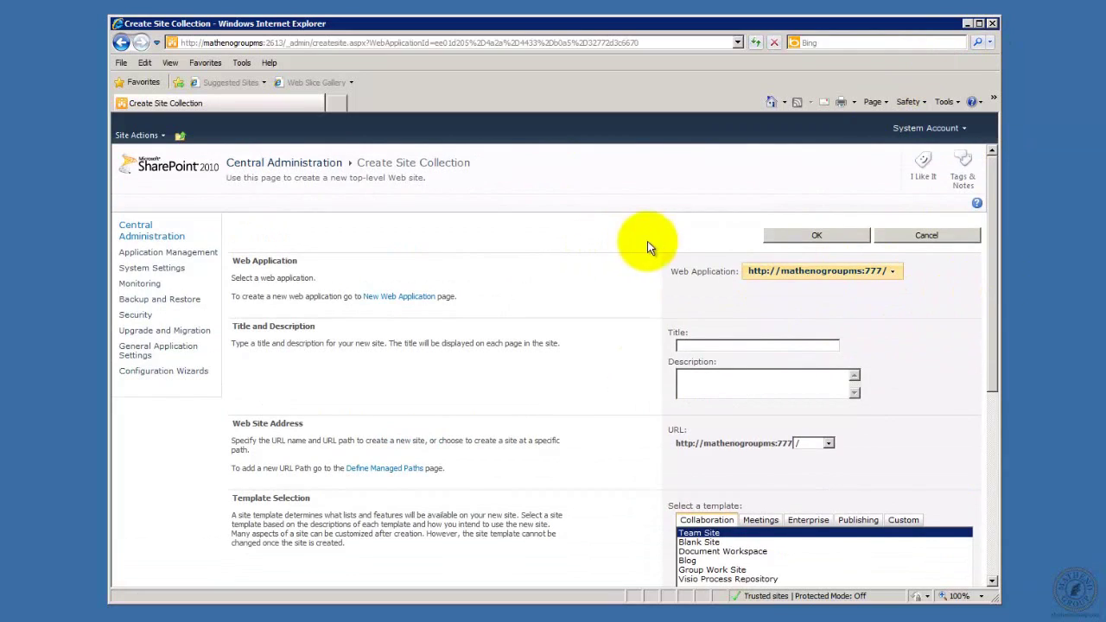
left_click(698, 346)
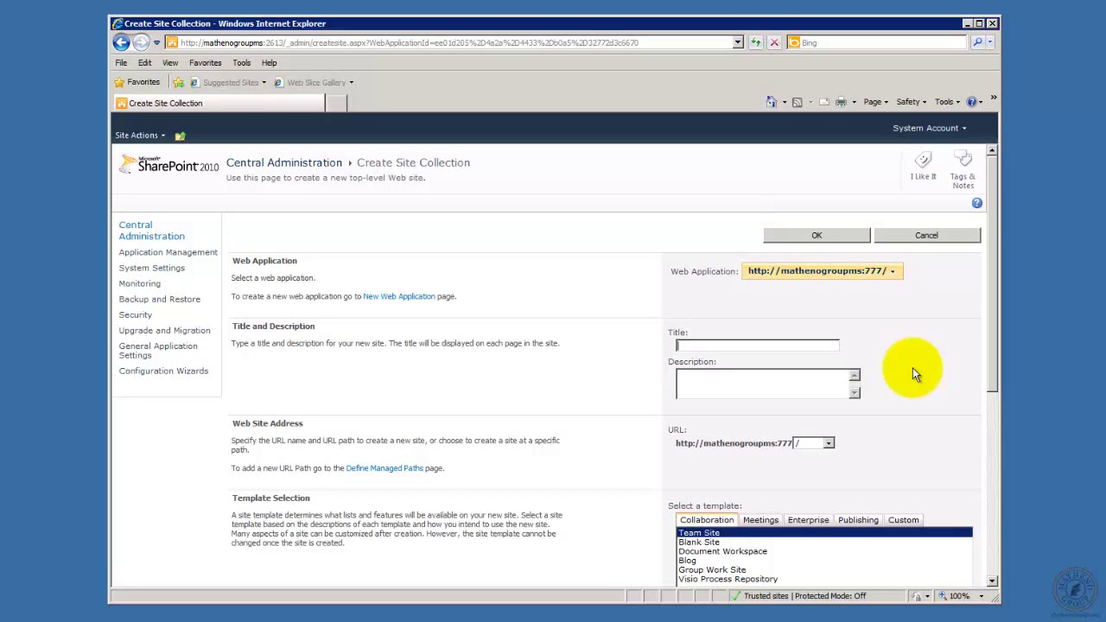
type("Studnet BI")
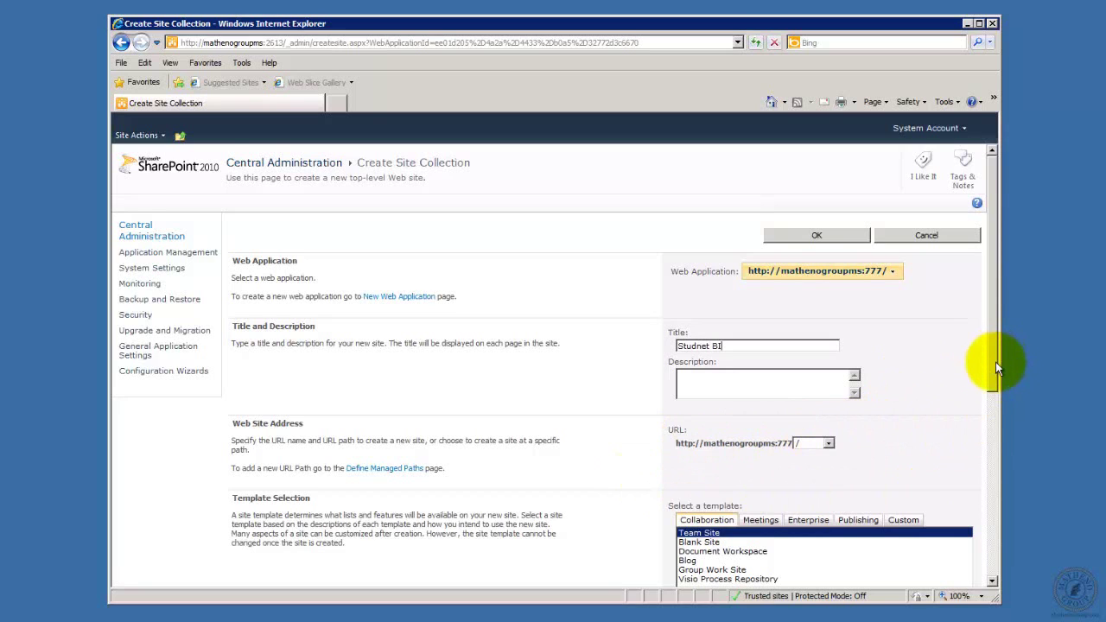
Choose the Business Intelligence Center template from the Enterprise templates for the site collection.
left_click_drag(996, 362, 997, 412)
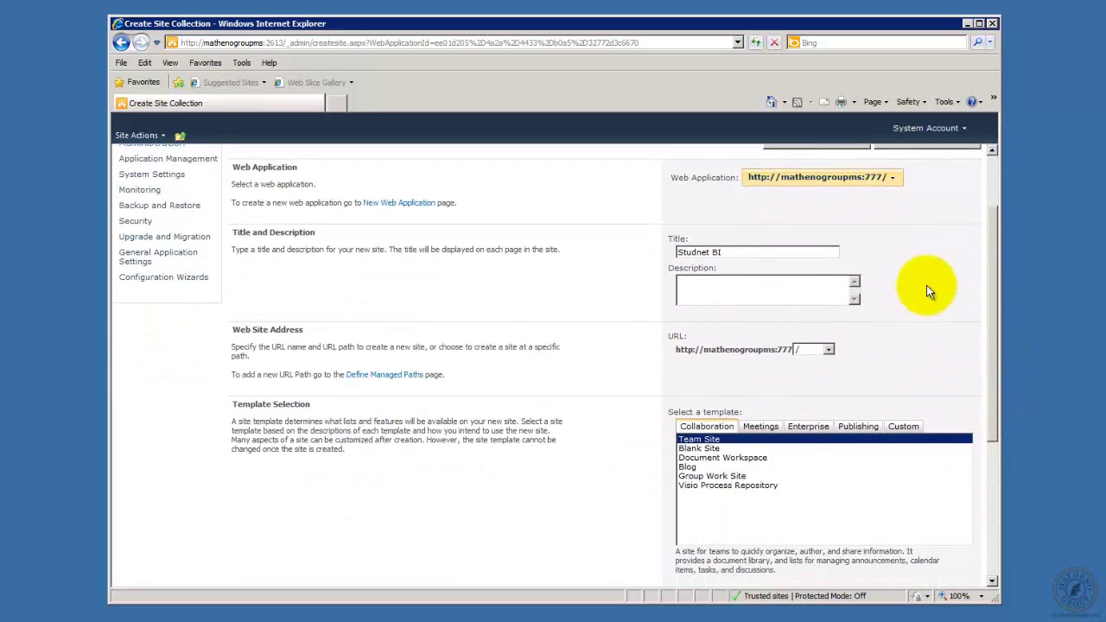
left_click(817, 430)
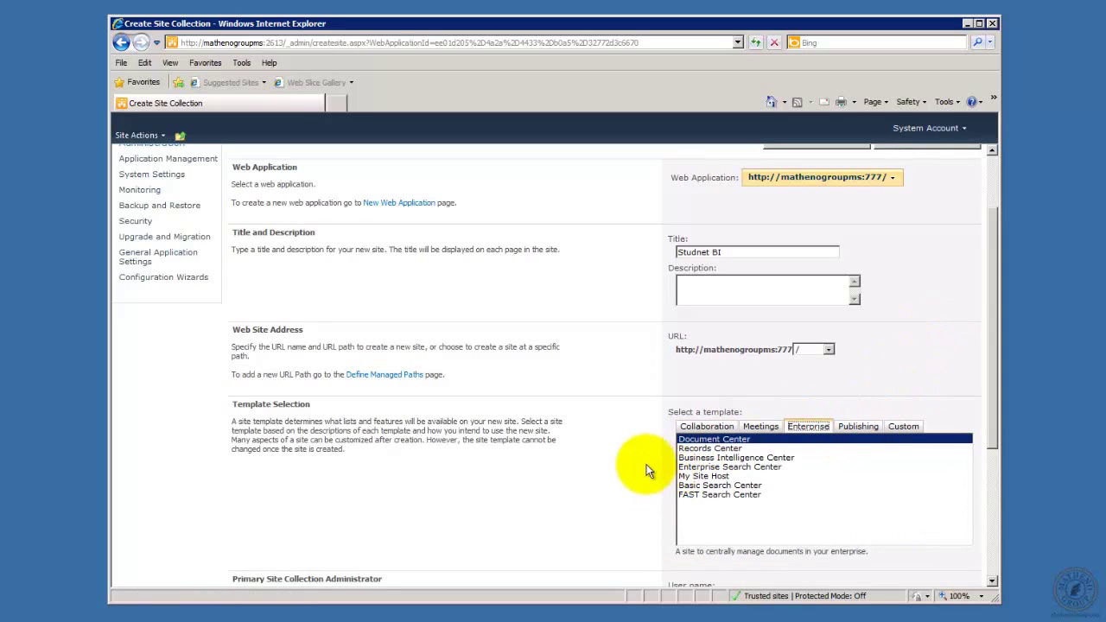
left_click(739, 458)
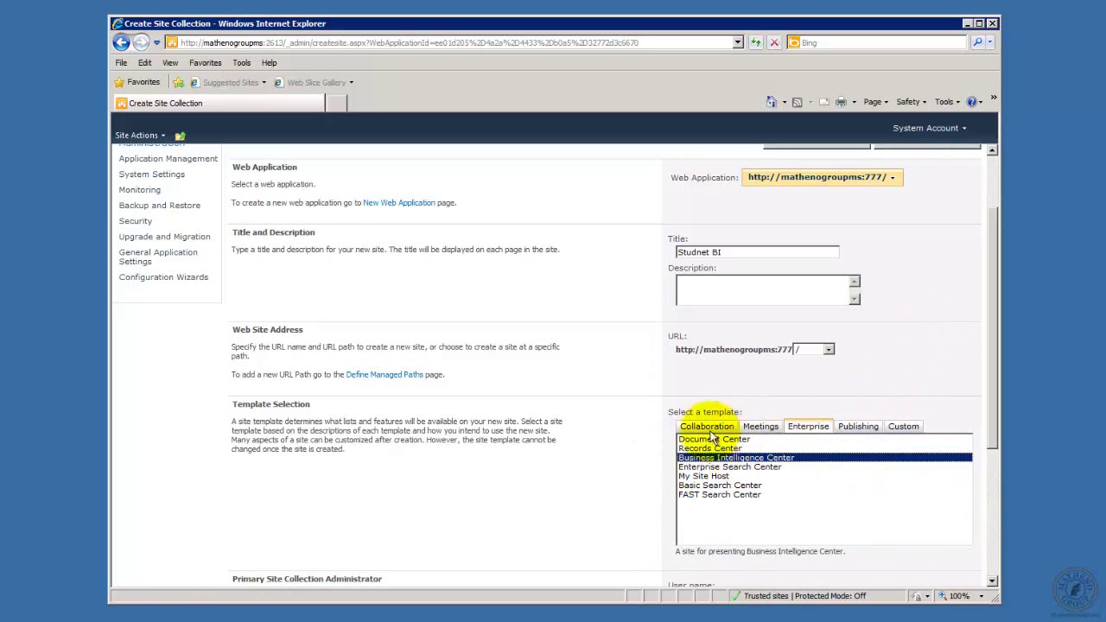
Assign the student account as primary site collection administrator and validate the user name.
left_click_drag(991, 394, 1008, 493)
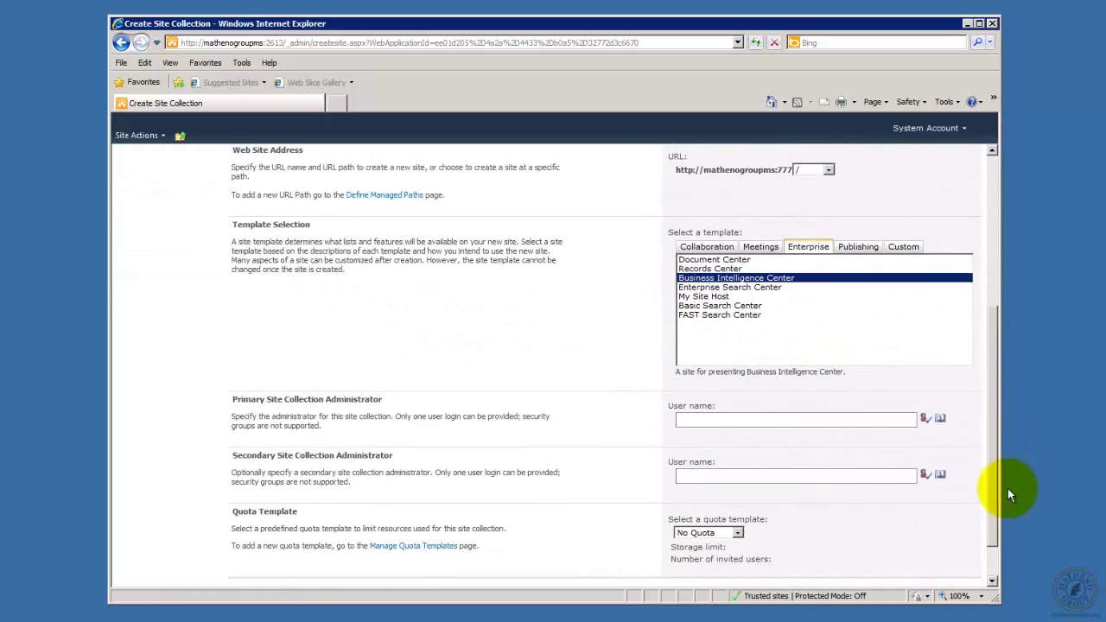
left_click(746, 419)
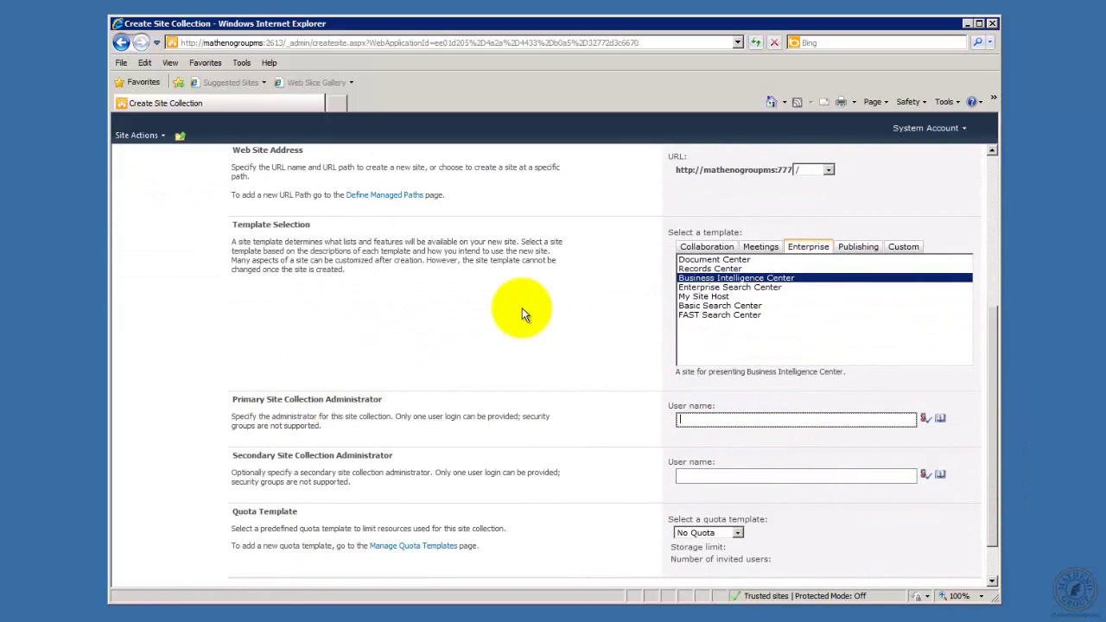
type("student")
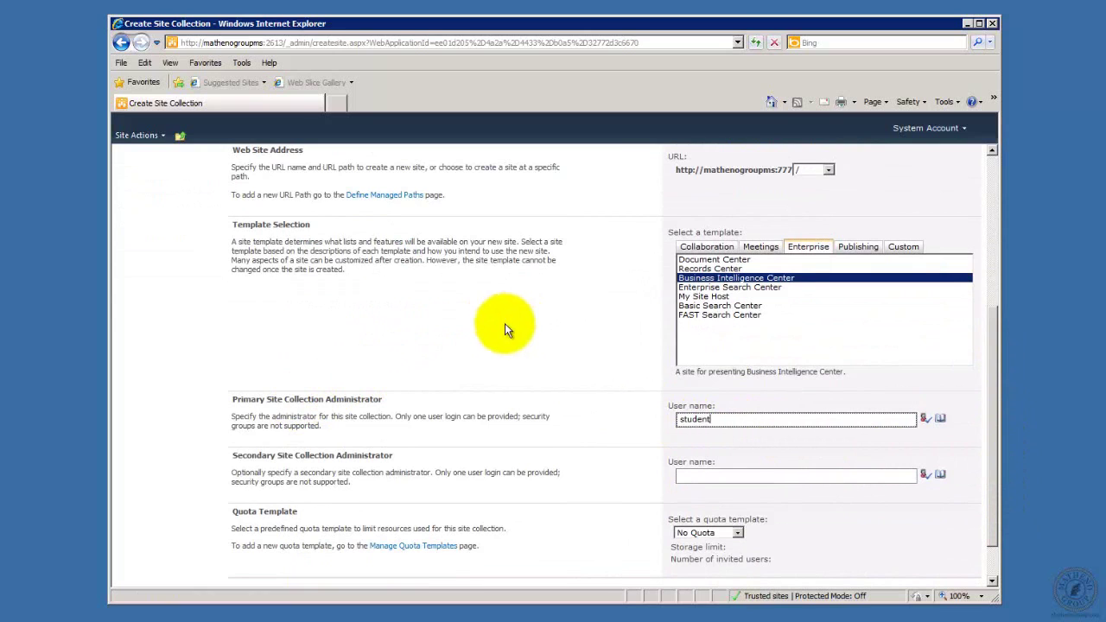
left_click(925, 421)
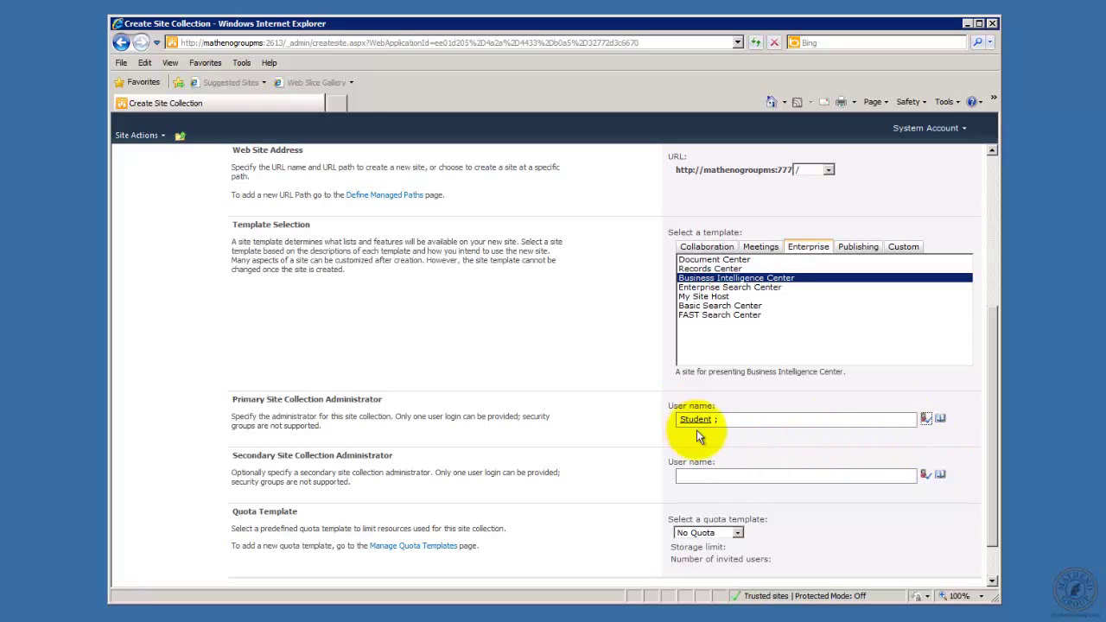
Check the quota template options, keep No Quota, and create the site collection.
scroll(990, 412, "down", 1)
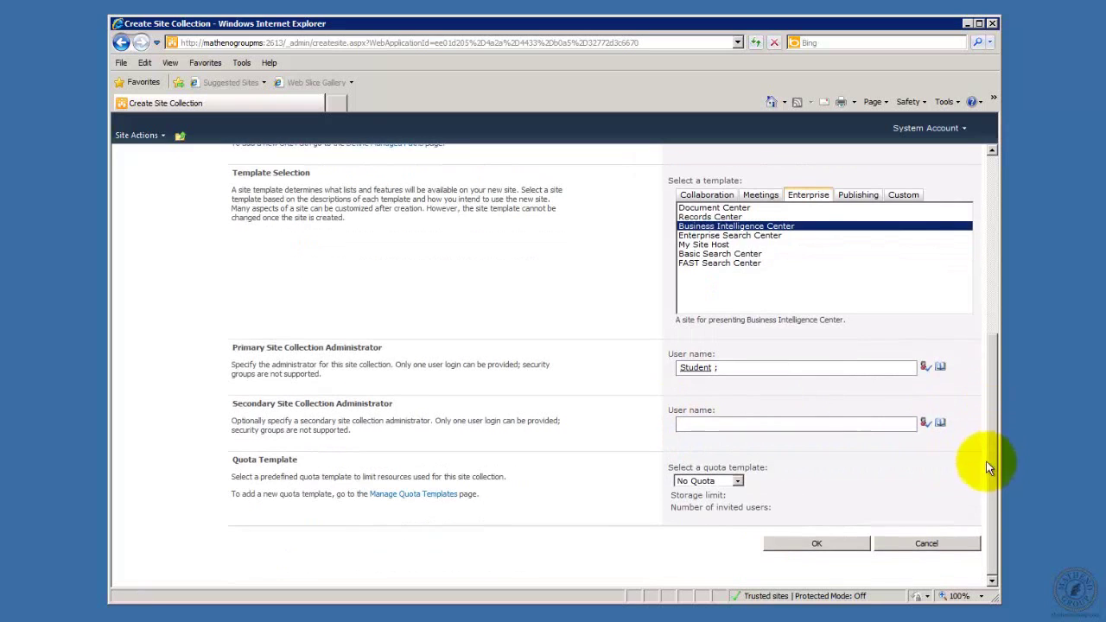
left_click(739, 481)
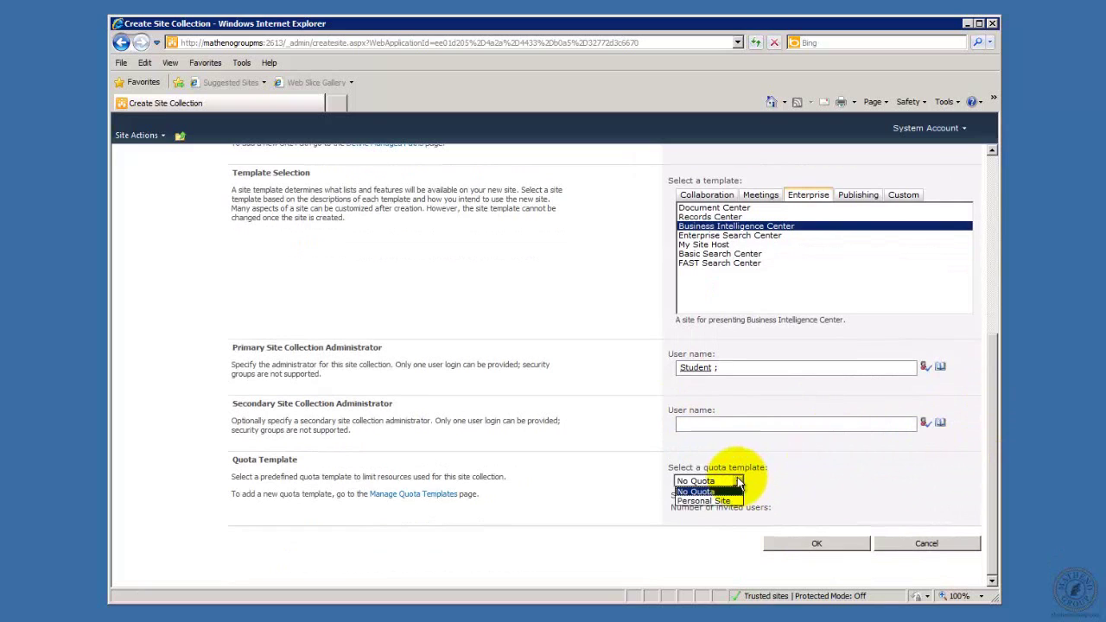
left_click(738, 481)
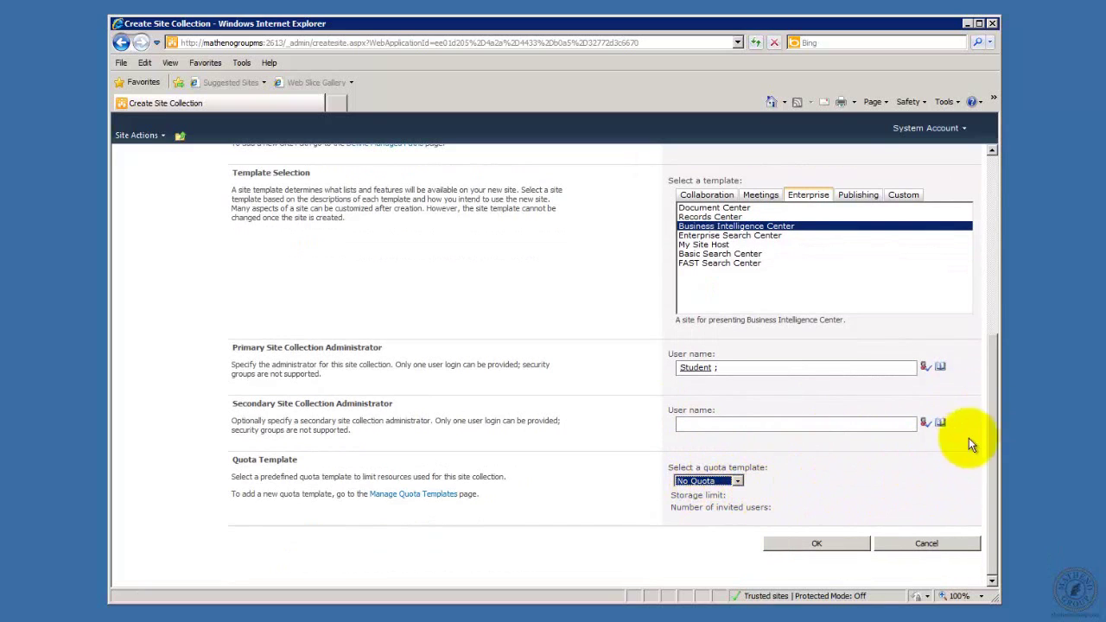
left_click_drag(998, 486, 1026, 296)
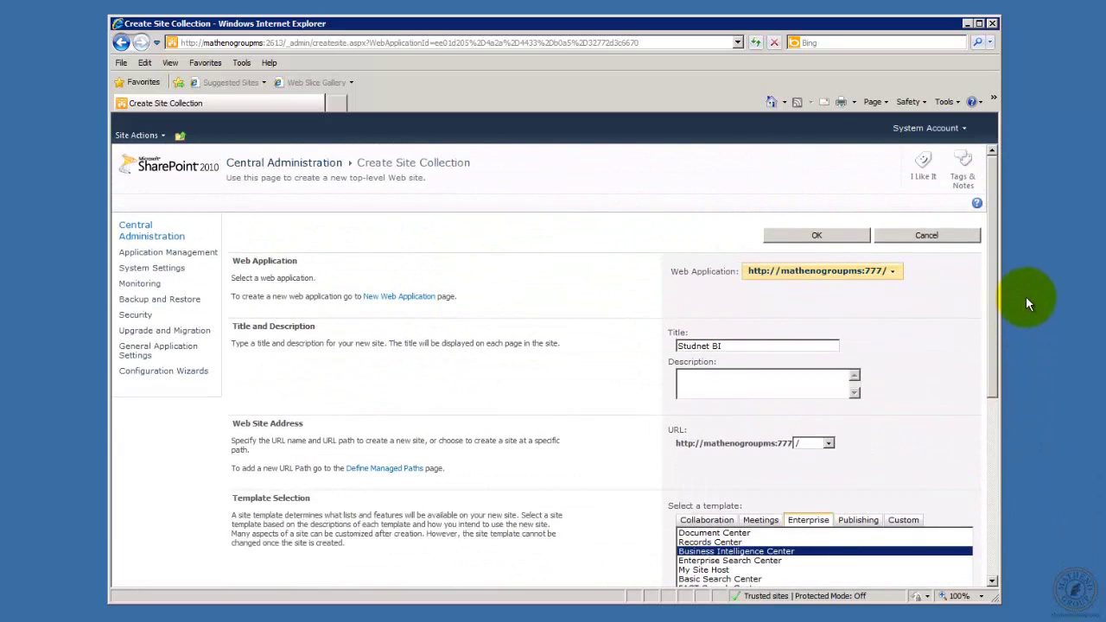
left_click(825, 236)
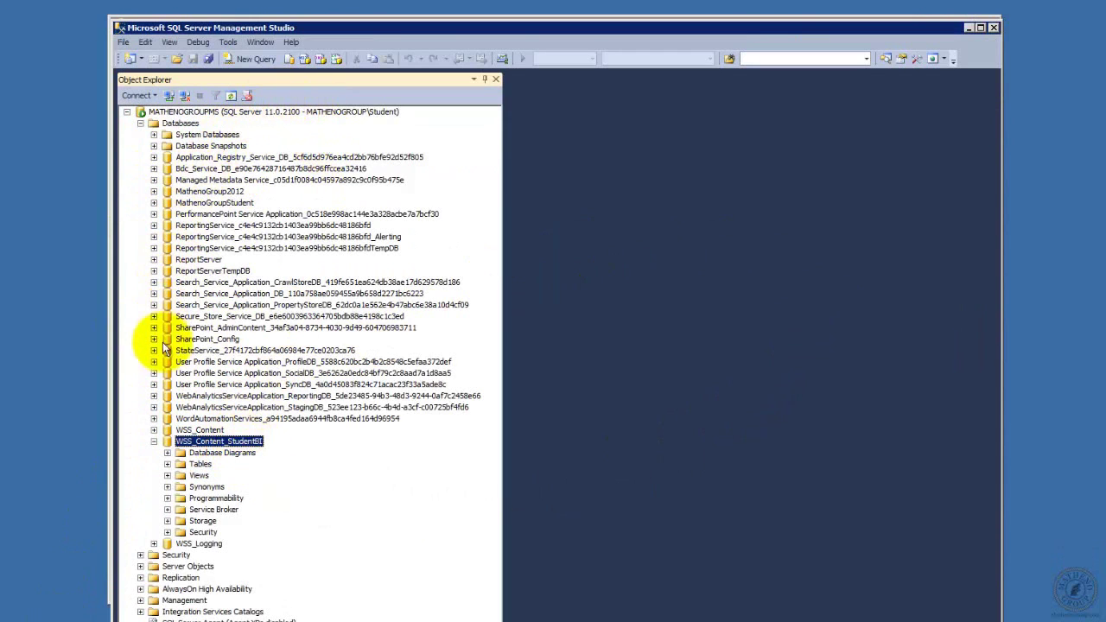
Examine the tables of the WSS_Content_StudentBI database in SQL Server Management Studio, collapse the database, and close the program.
left_click(167, 464)
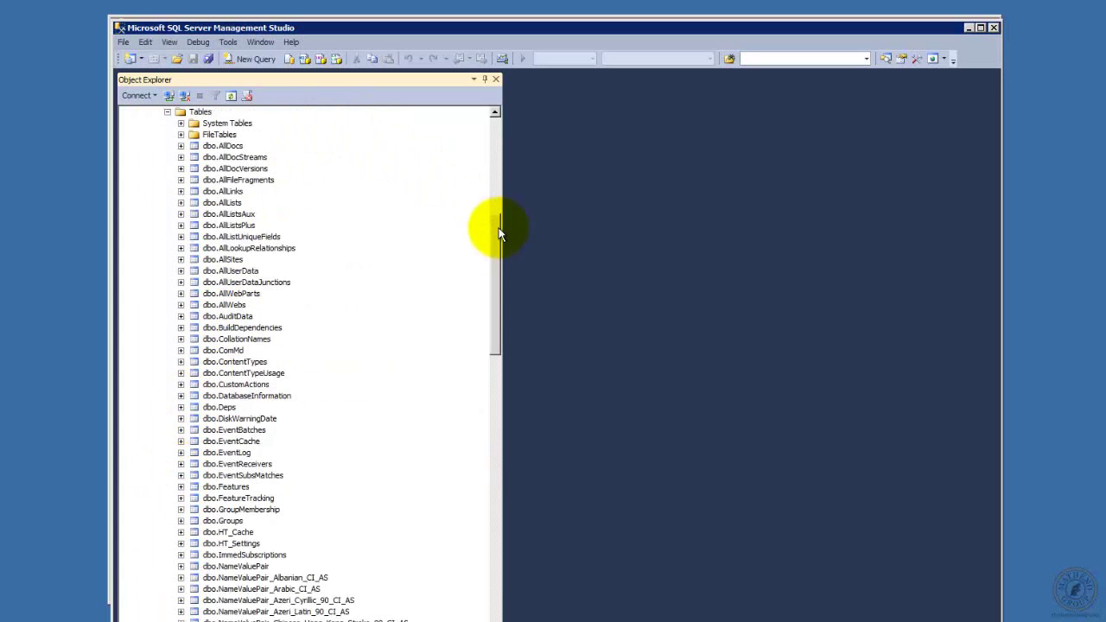
left_click_drag(498, 227, 501, 169)
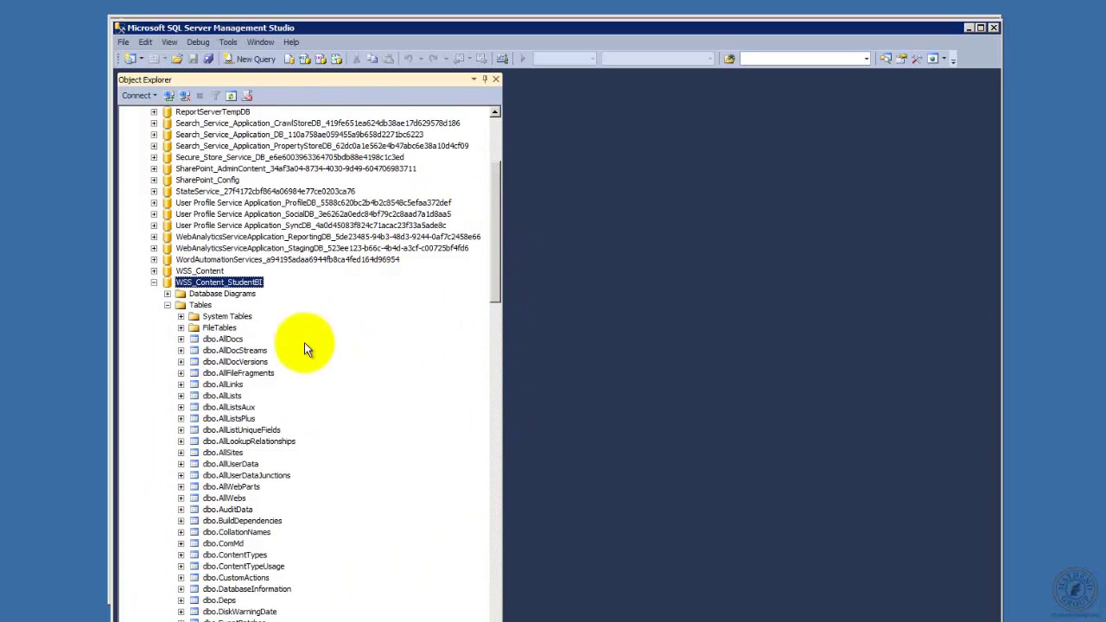
left_click(154, 283)
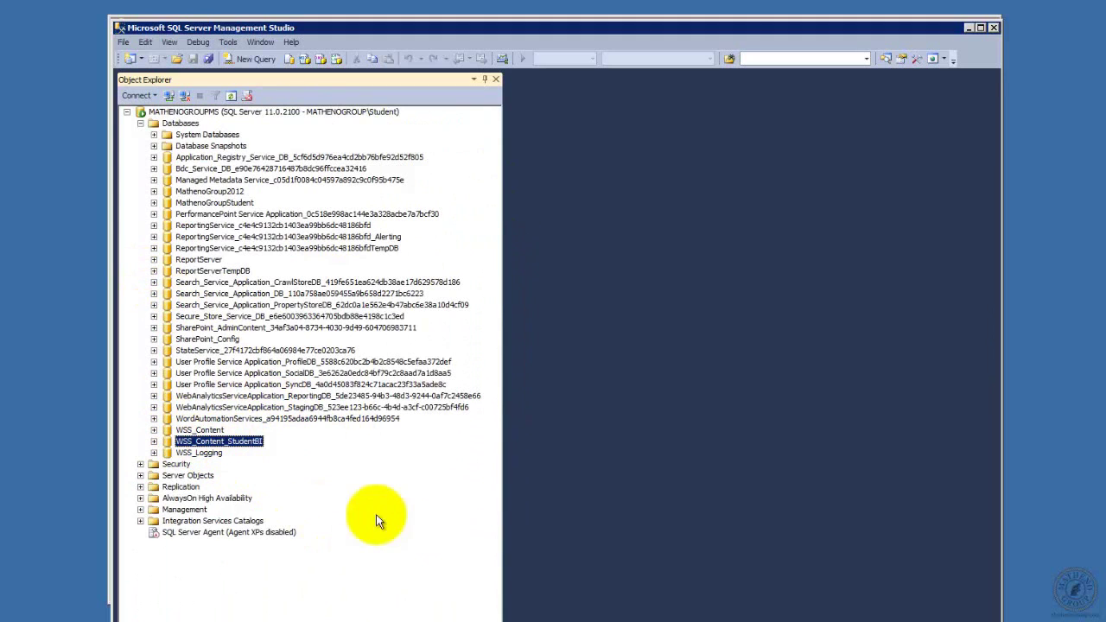
left_click(995, 29)
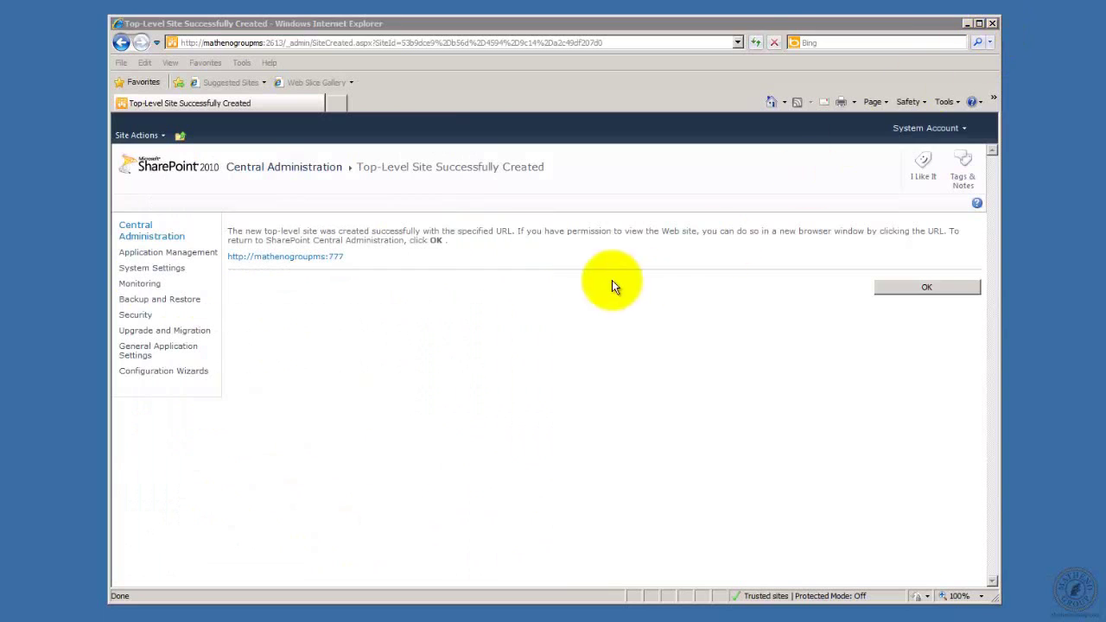
left_click(264, 258)
right_click(263, 259)
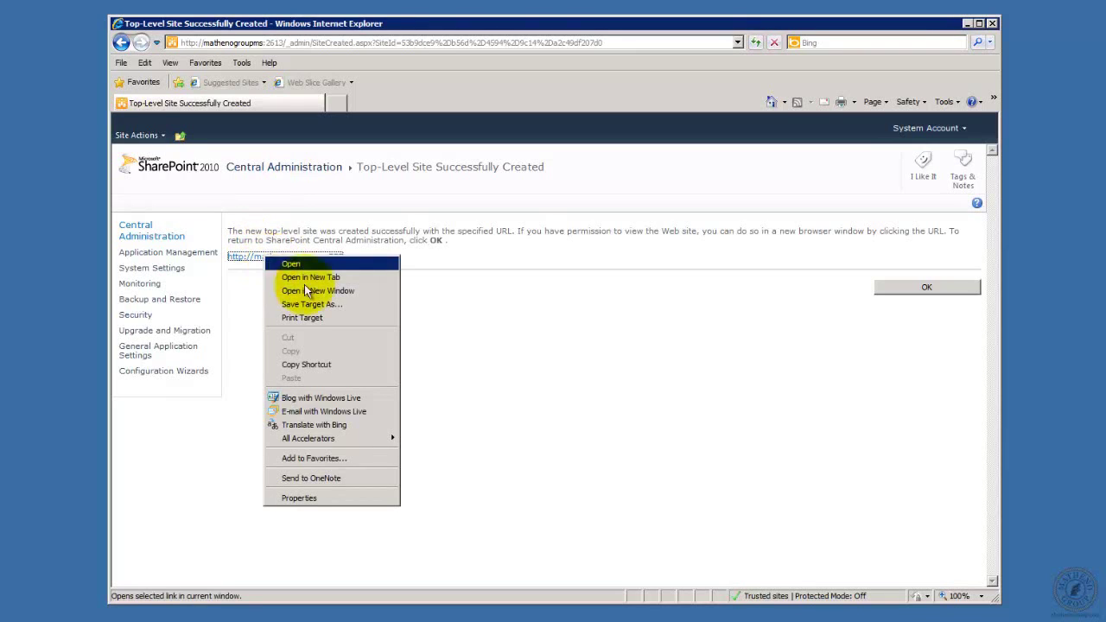
left_click(297, 277)
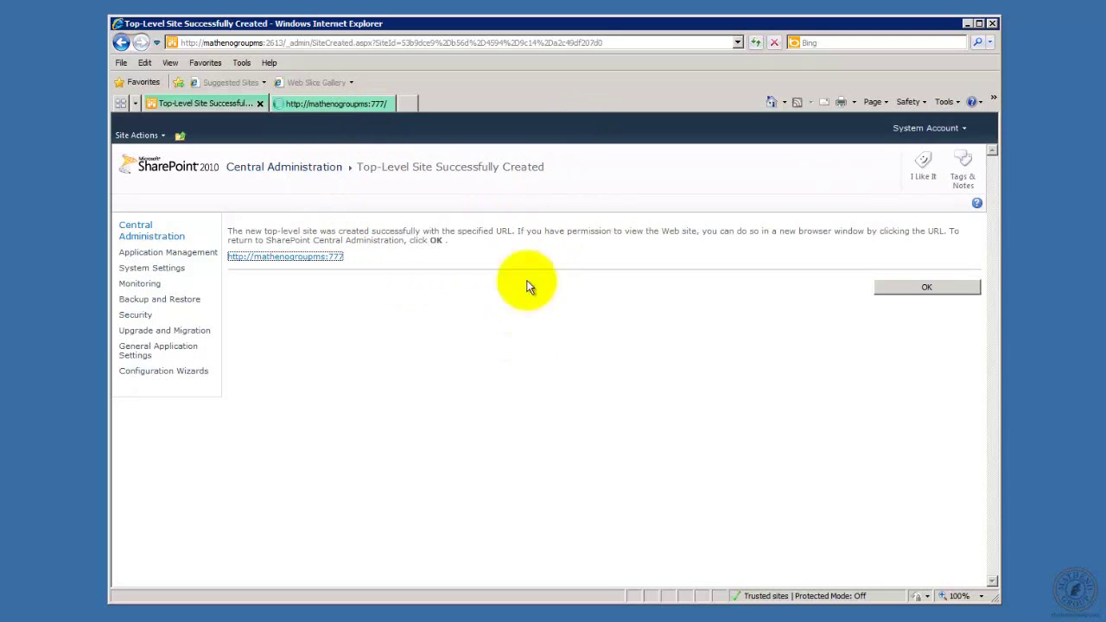
left_click(337, 102)
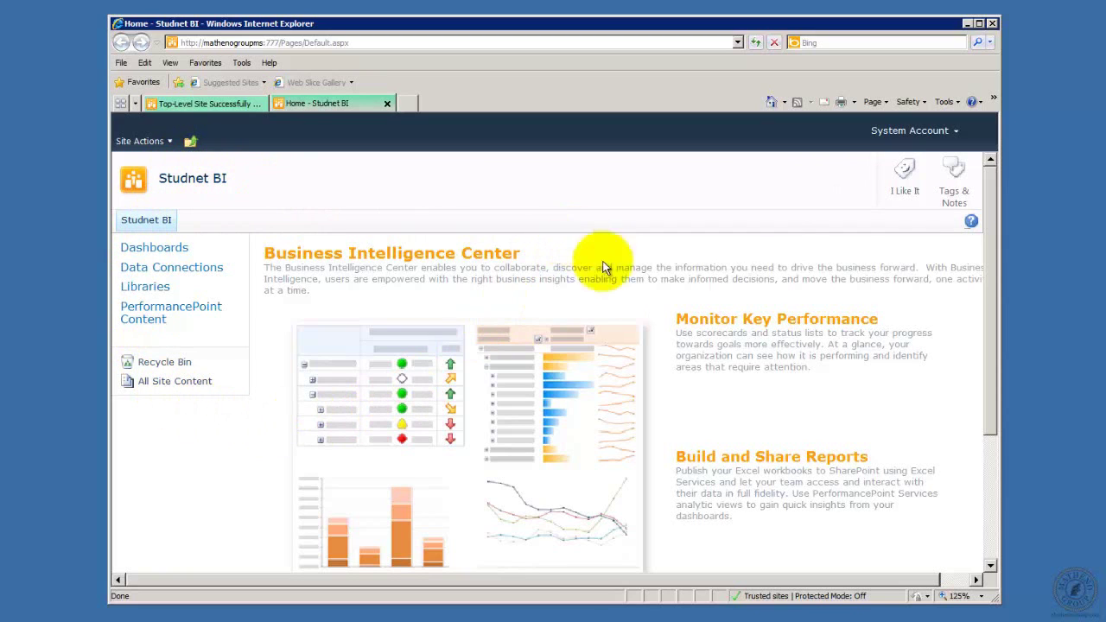
Look over the Business Intelligence Center home page's topics and view the Excel Services sample workbook under Build and Share Reports.
mouse_move(799, 391)
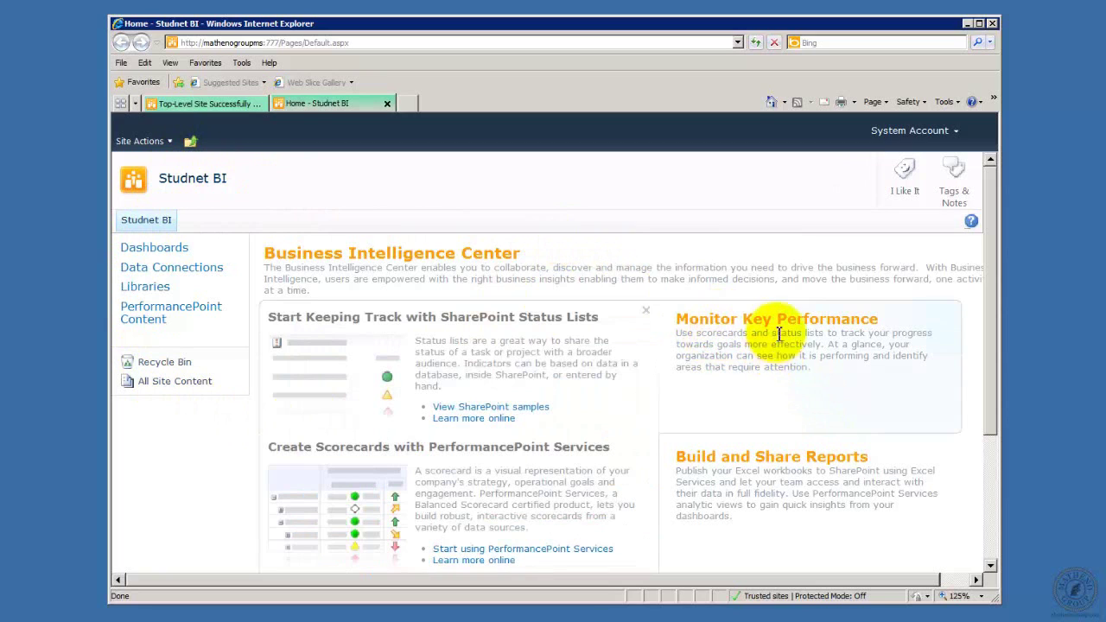
mouse_move(736, 467)
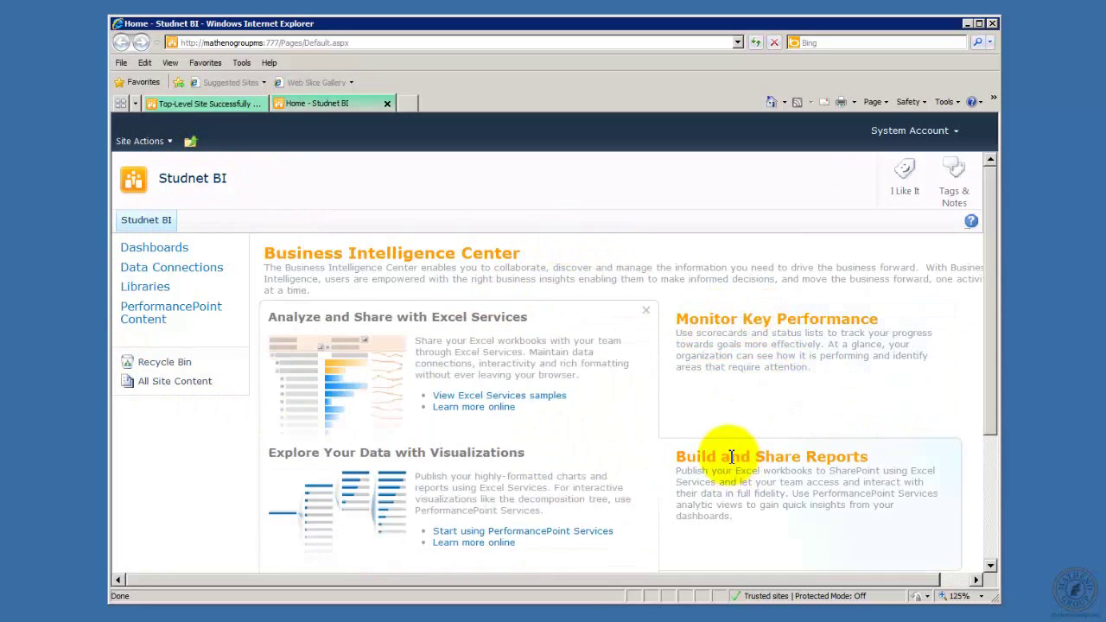
left_click(517, 401)
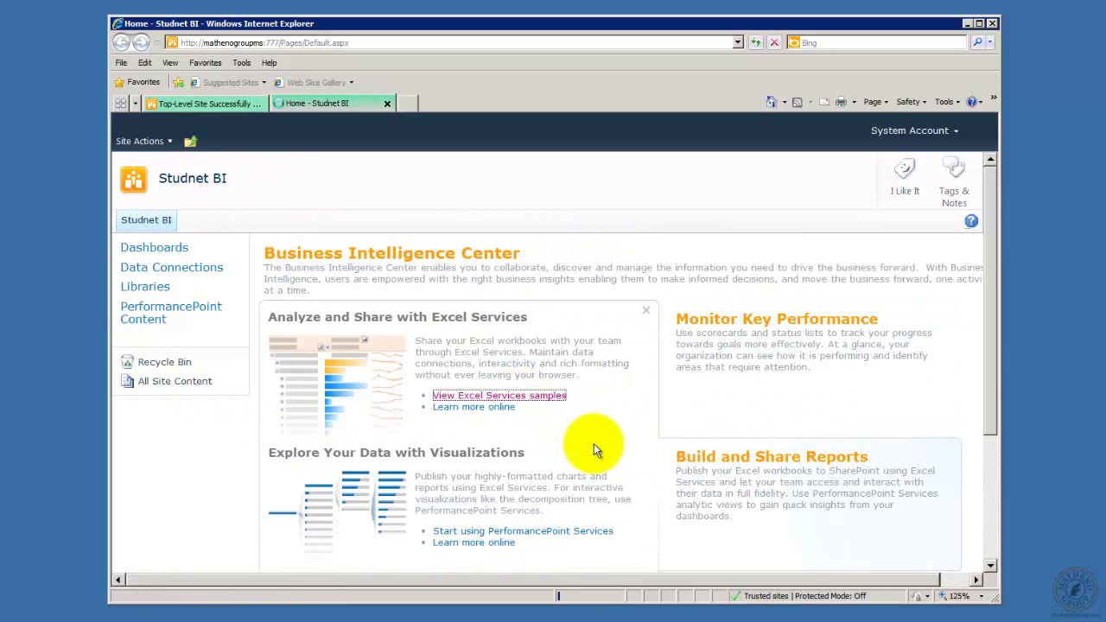
mouse_move(661, 425)
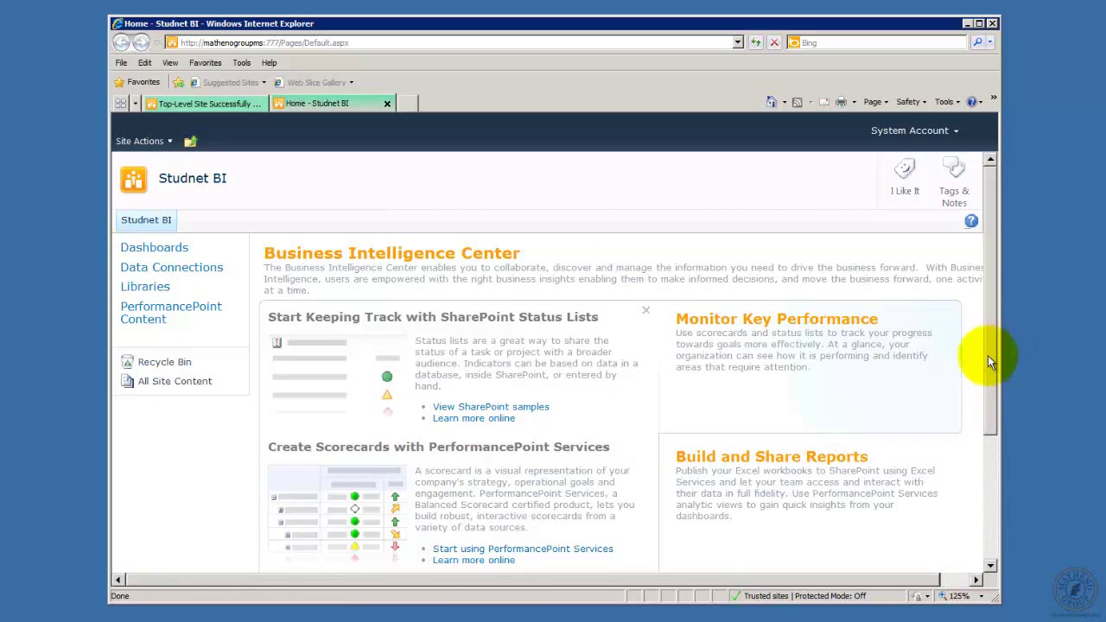
left_click_drag(987, 355, 983, 410)
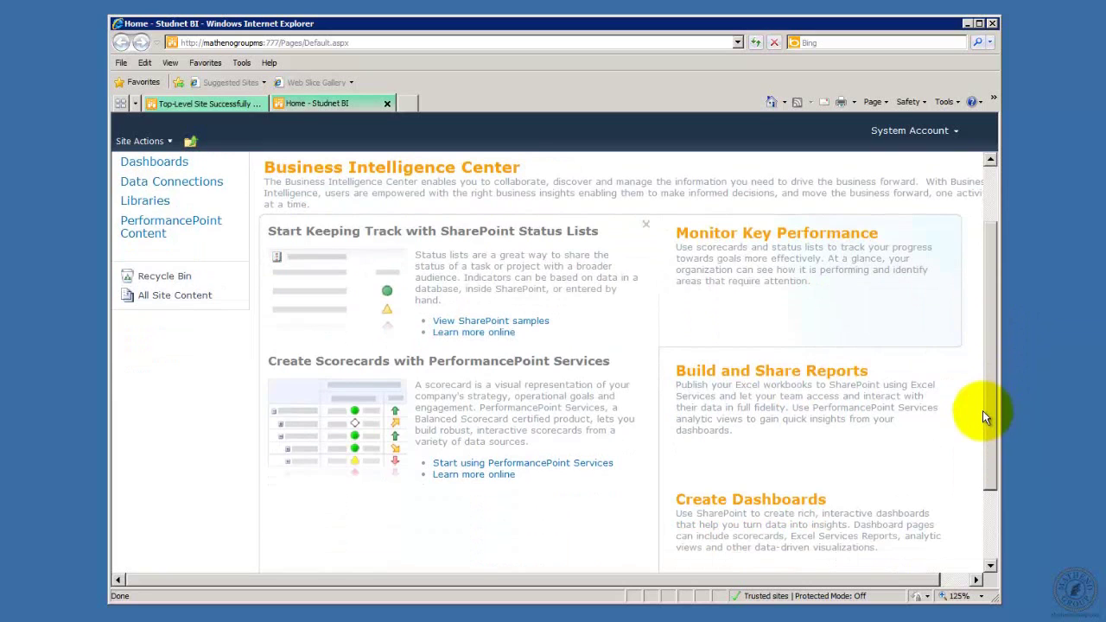
mouse_move(735, 413)
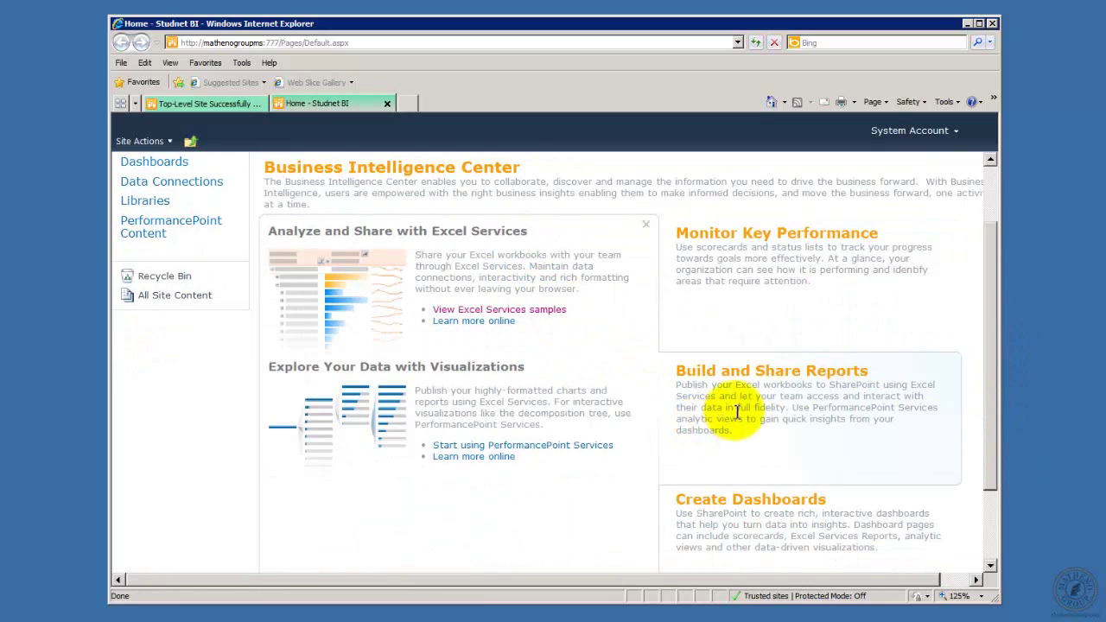
left_click(542, 316)
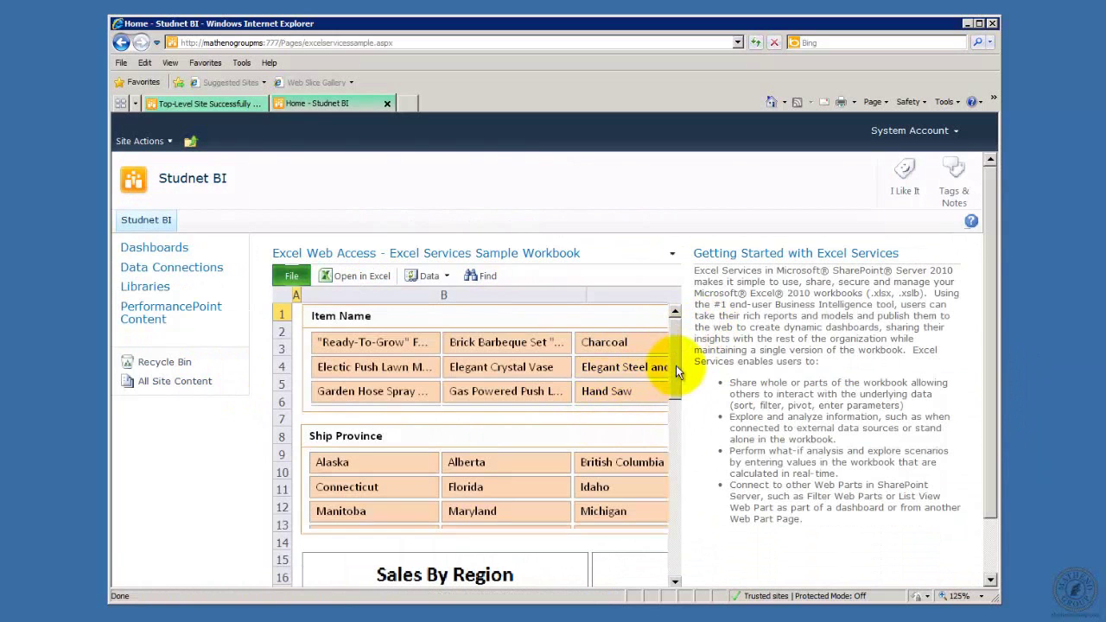
left_click_drag(674, 388, 715, 304)
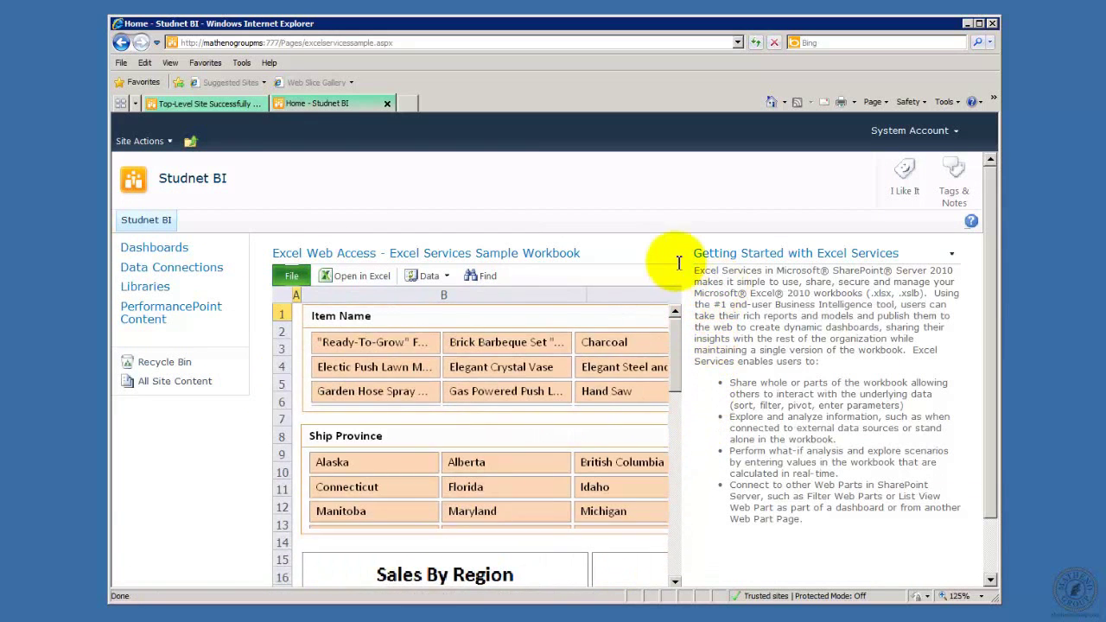
Return to the Studnet BI home page and open the PerformancePoint Services start page from Build and Share Reports.
left_click(147, 220)
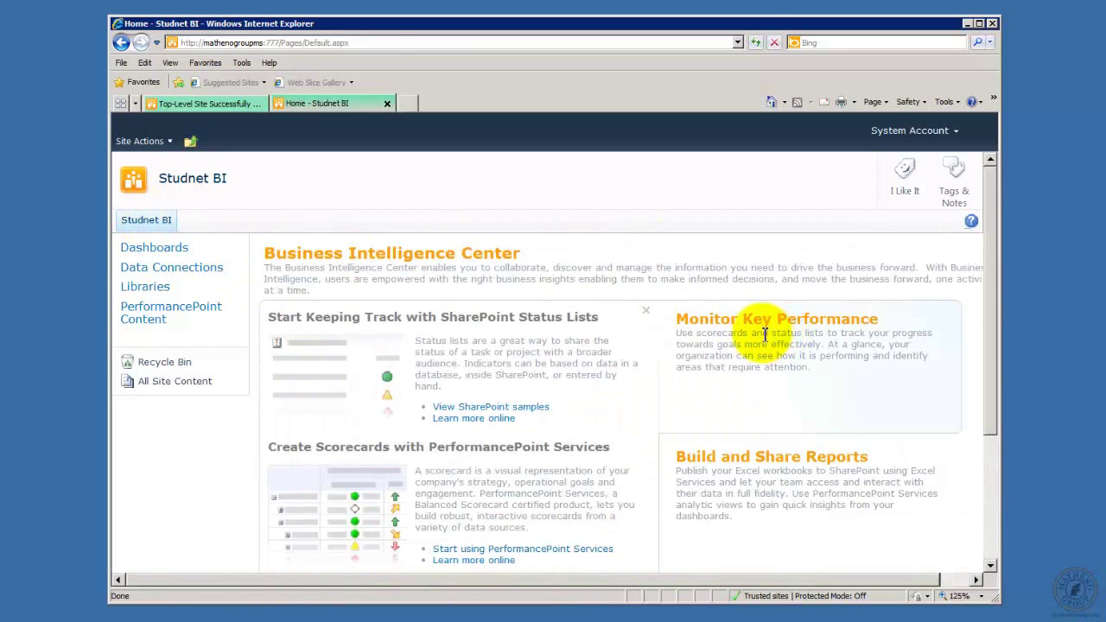
mouse_move(717, 450)
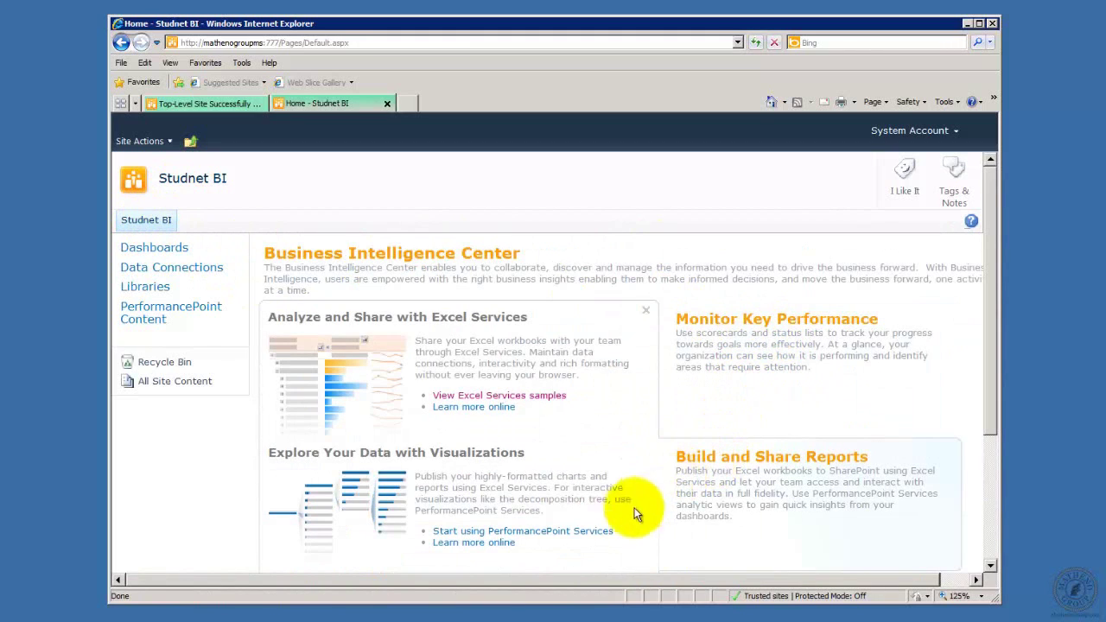
left_click(581, 533)
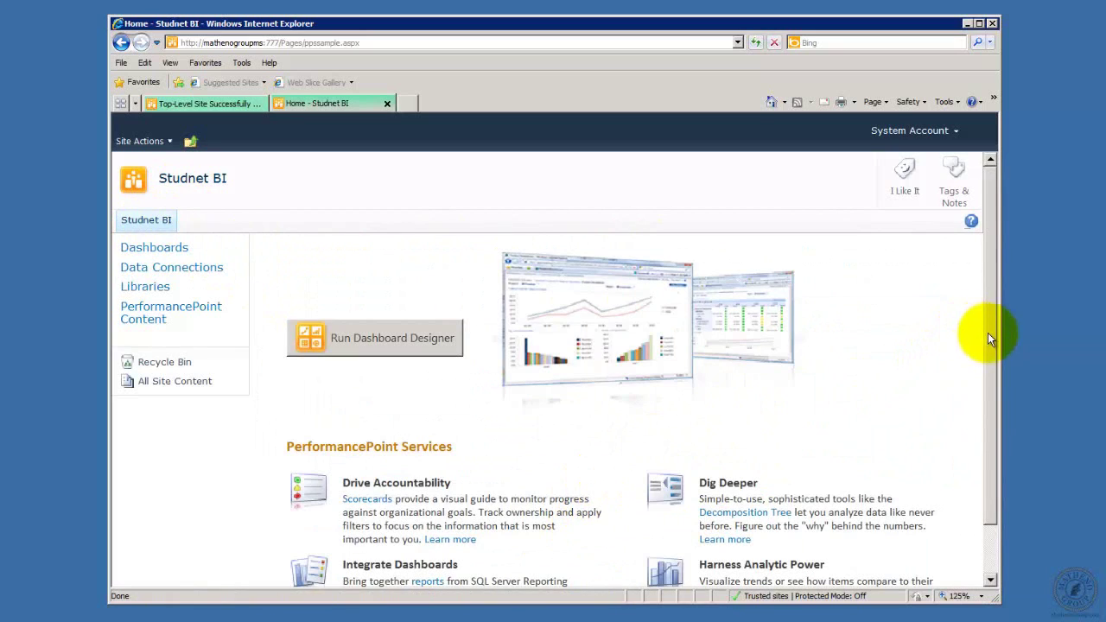
Launch Dashboard Designer from the PerformancePoint Services page, allow the application to run, and bring its whole window into view.
left_click_drag(987, 333, 981, 387)
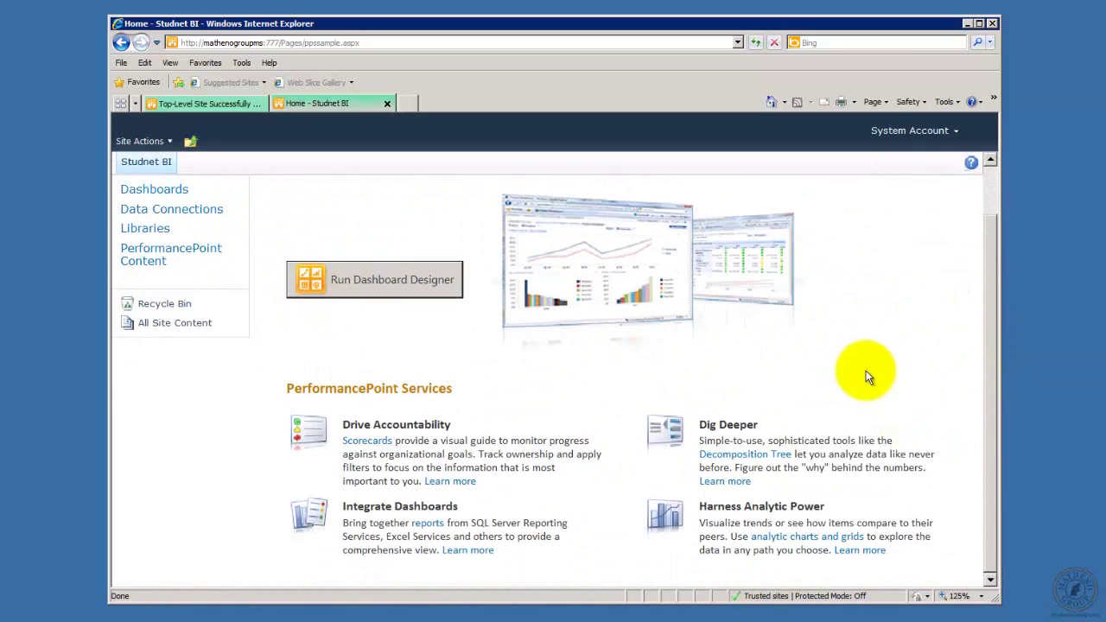
left_click(384, 277)
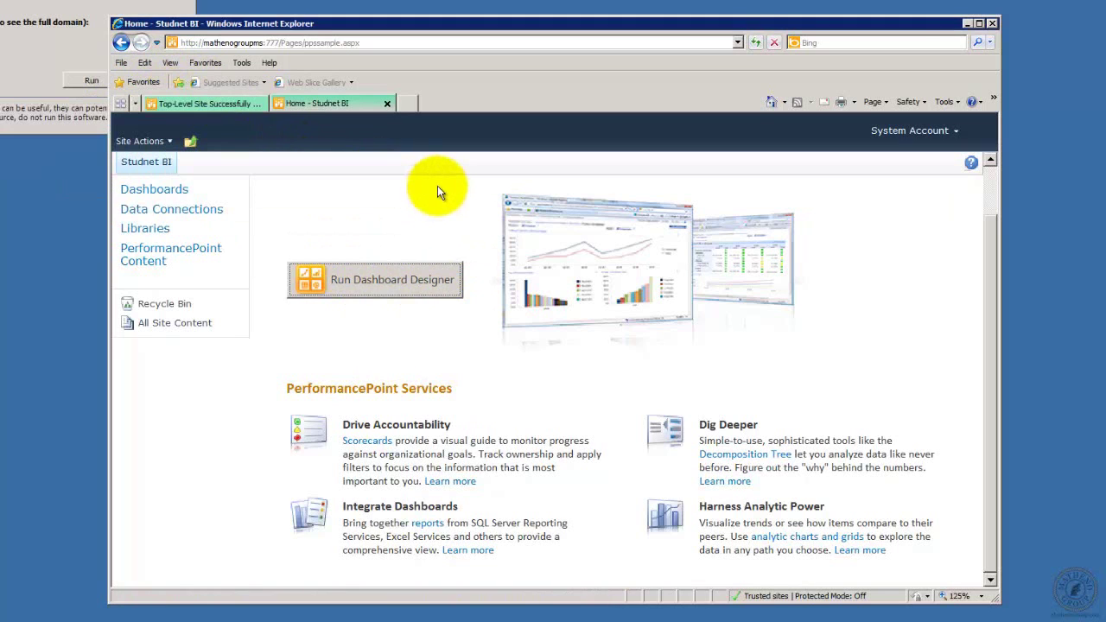
left_click(136, 8)
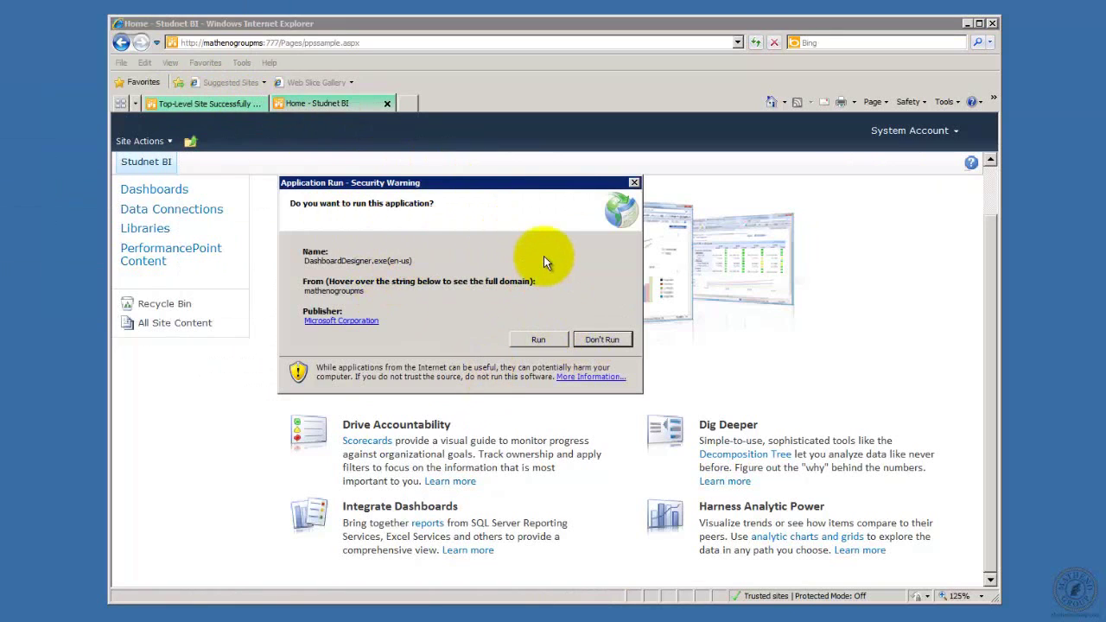
left_click(537, 339)
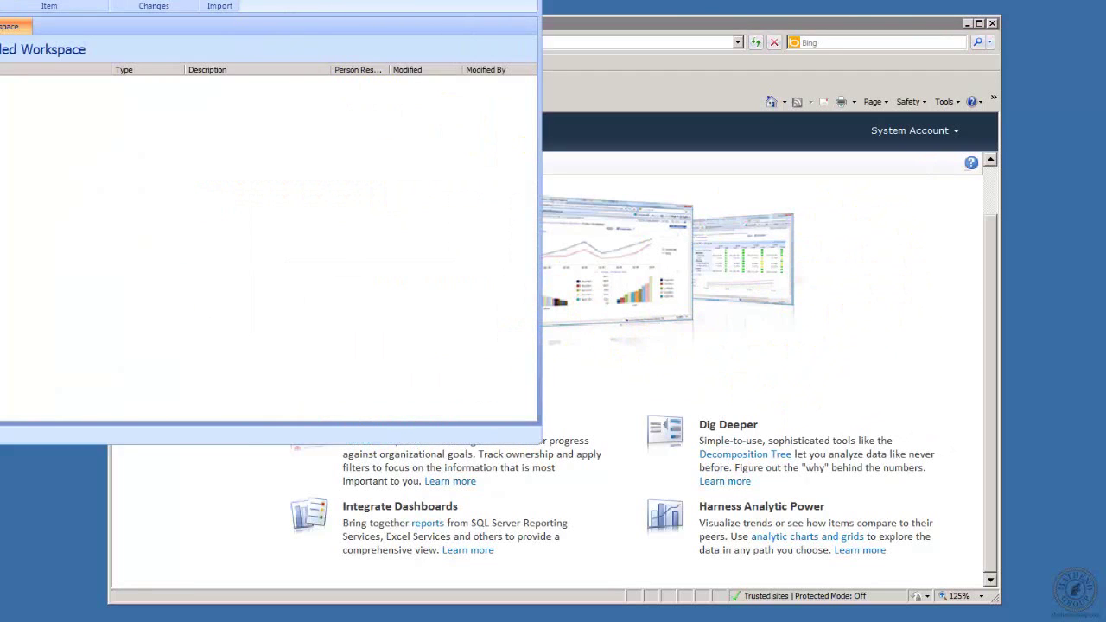
left_click_drag(234, 81, 423, 64)
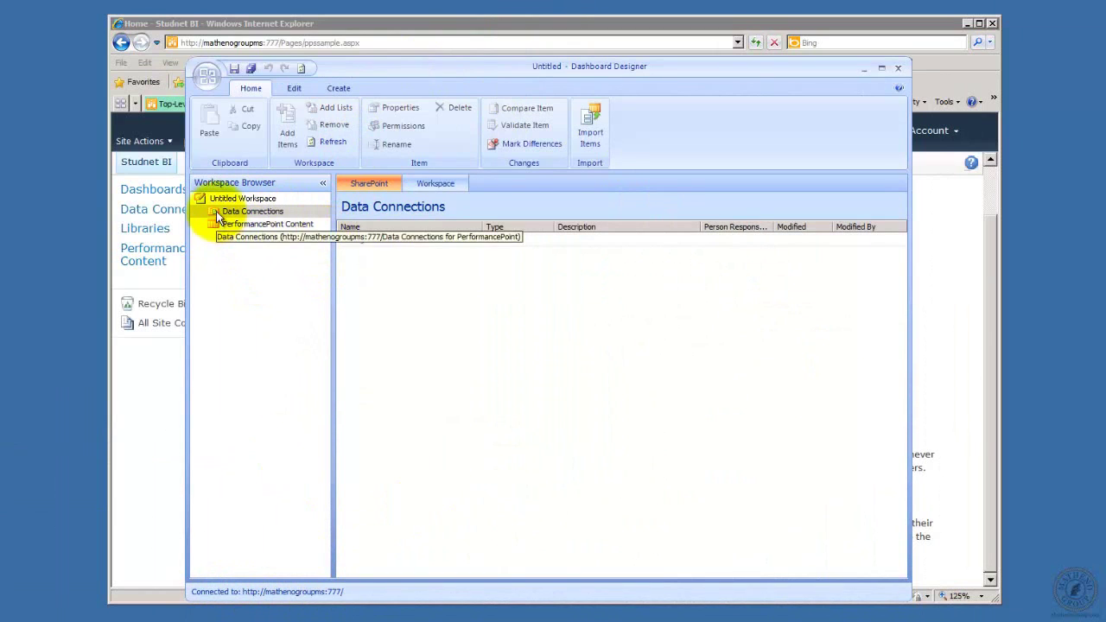
View the Data Connections list in the untitled Dashboard Designer workspace and close Dashboard Designer.
left_click(218, 214)
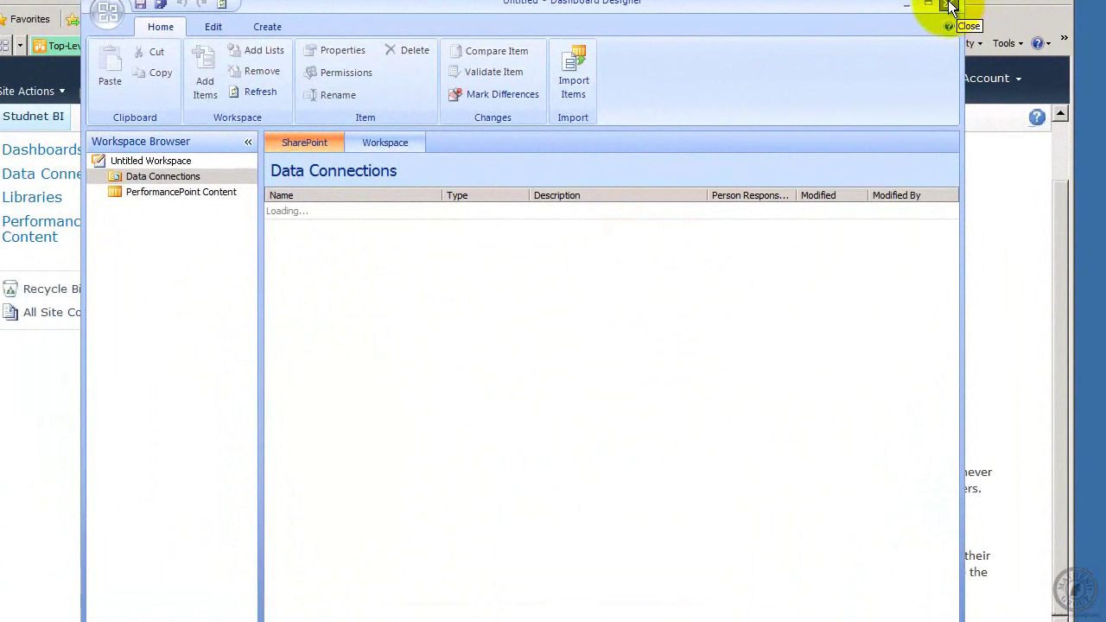
left_click(951, 5)
left_click(597, 395)
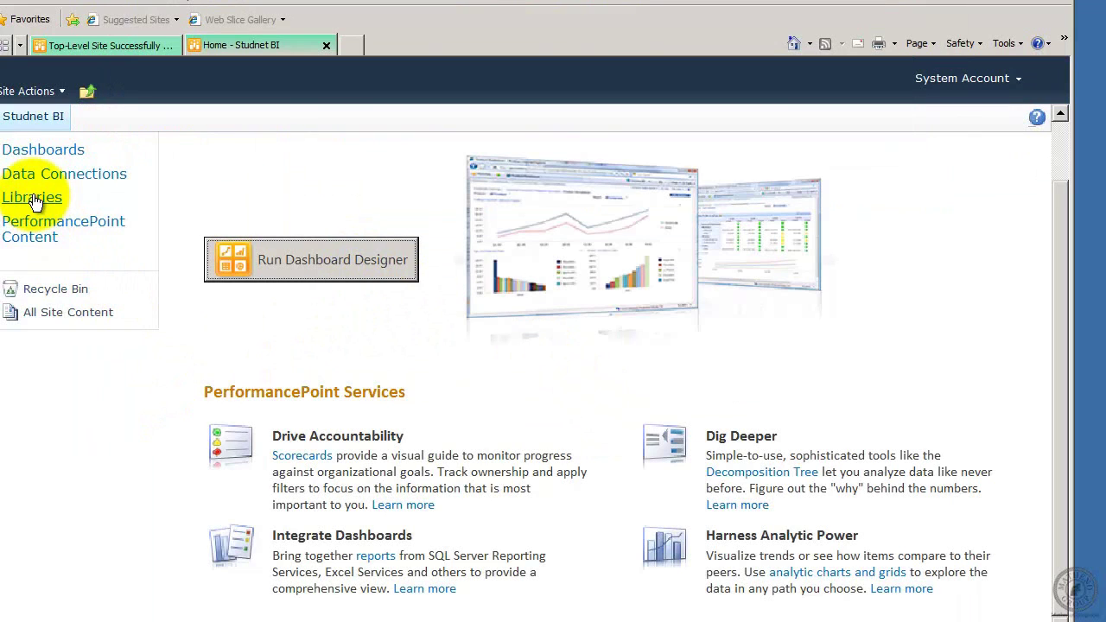
View the site's Data Connections library and then its PerformancePoint Content list.
left_click(58, 180)
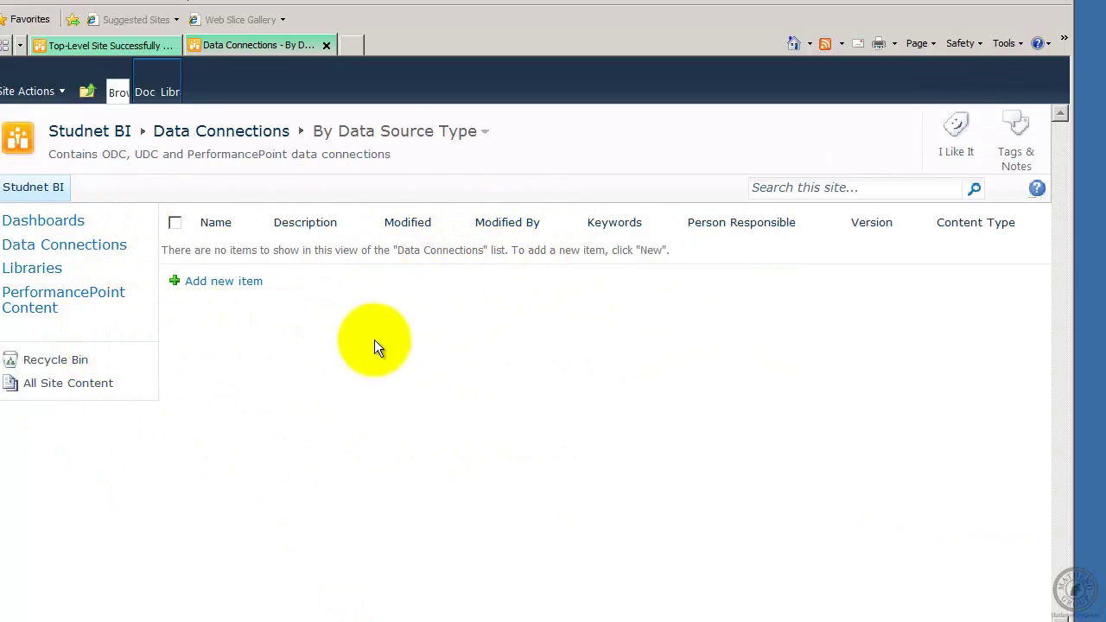
left_click(42, 300)
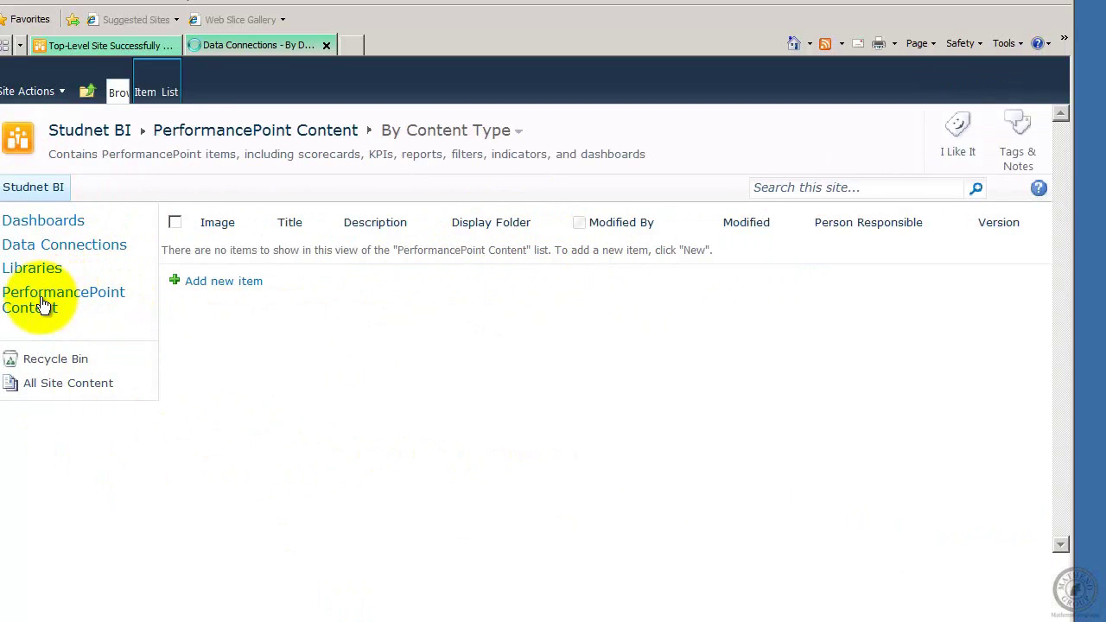
left_click(30, 304)
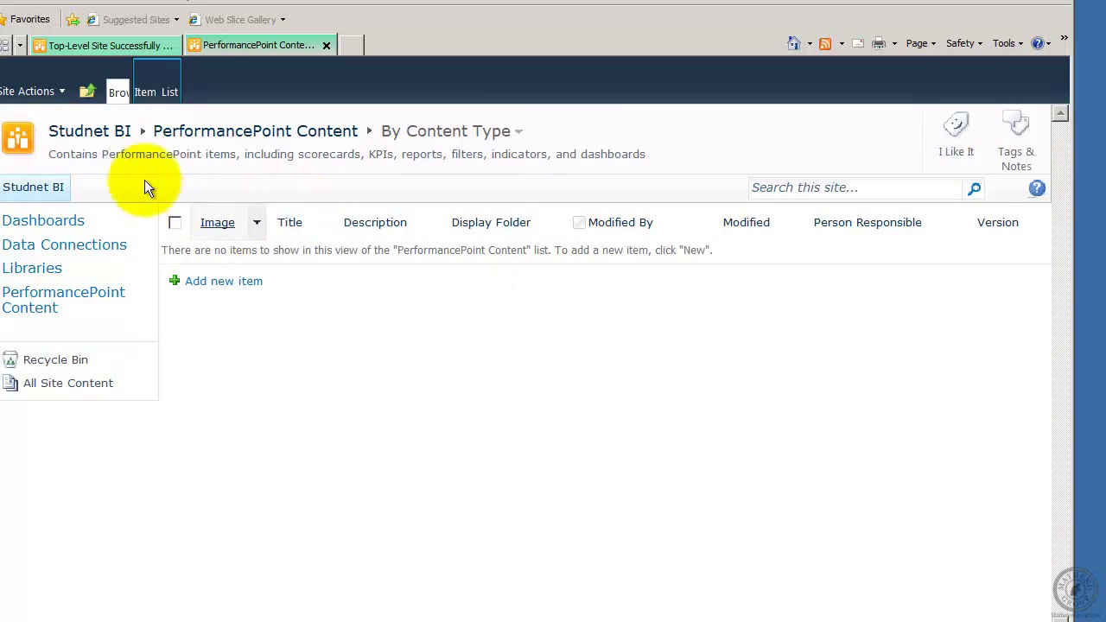
Examine the advanced settings of the PerformancePoint Content list, including content type management and item-level permissions.
left_click(169, 96)
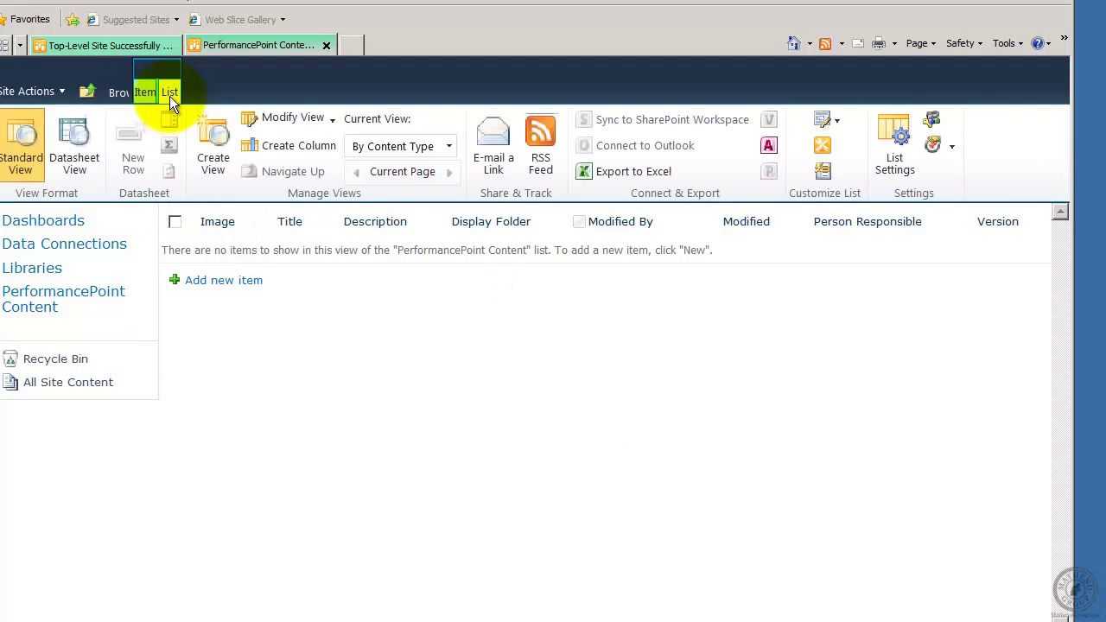
left_click(890, 128)
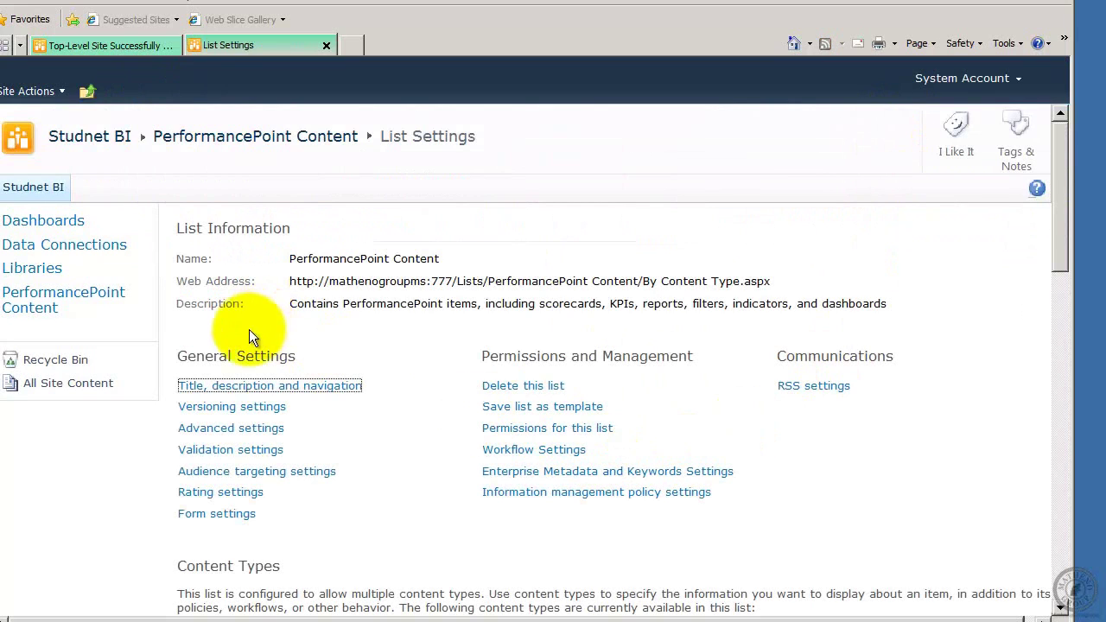
left_click(244, 429)
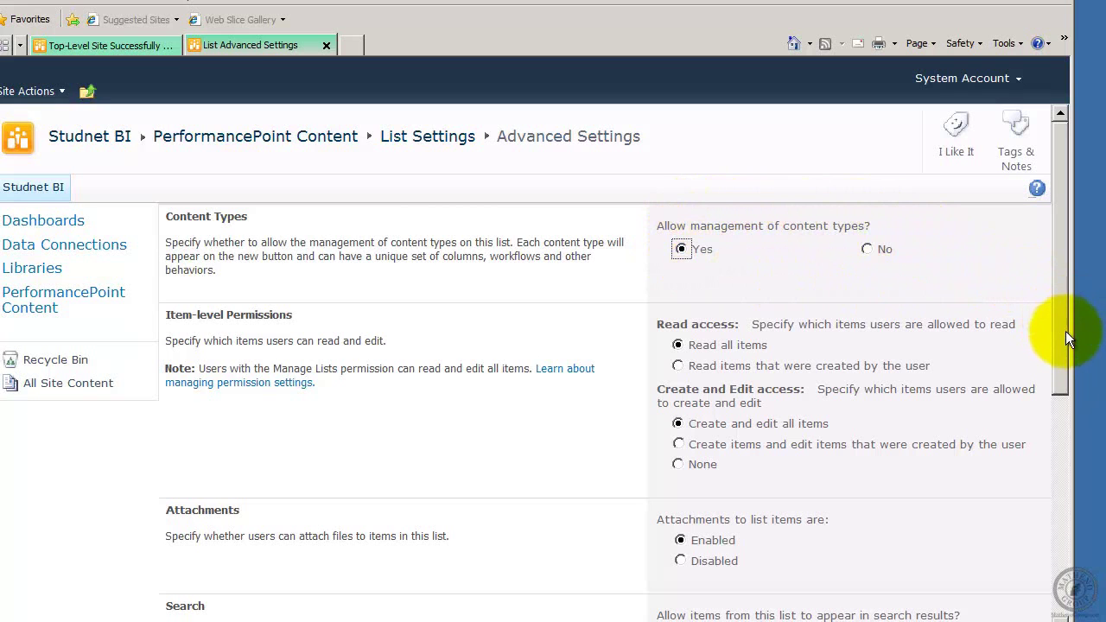
left_click_drag(1066, 374, 1079, 254)
Return to the PerformancePoint Content list and examine the content types and columns in its list settings.
left_click(18, 293)
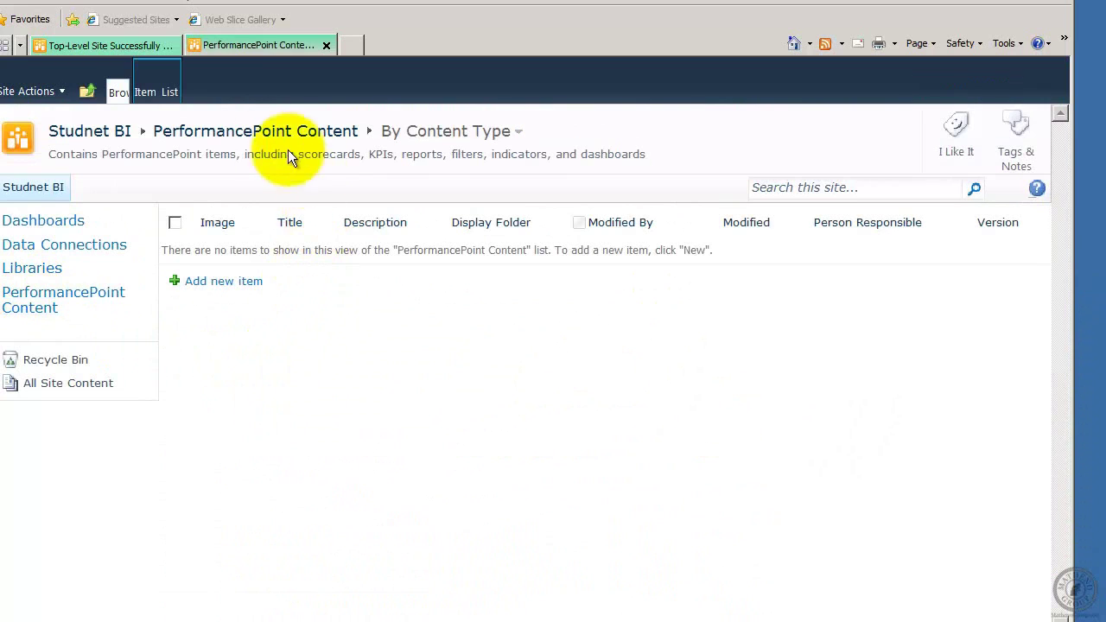
left_click(169, 91)
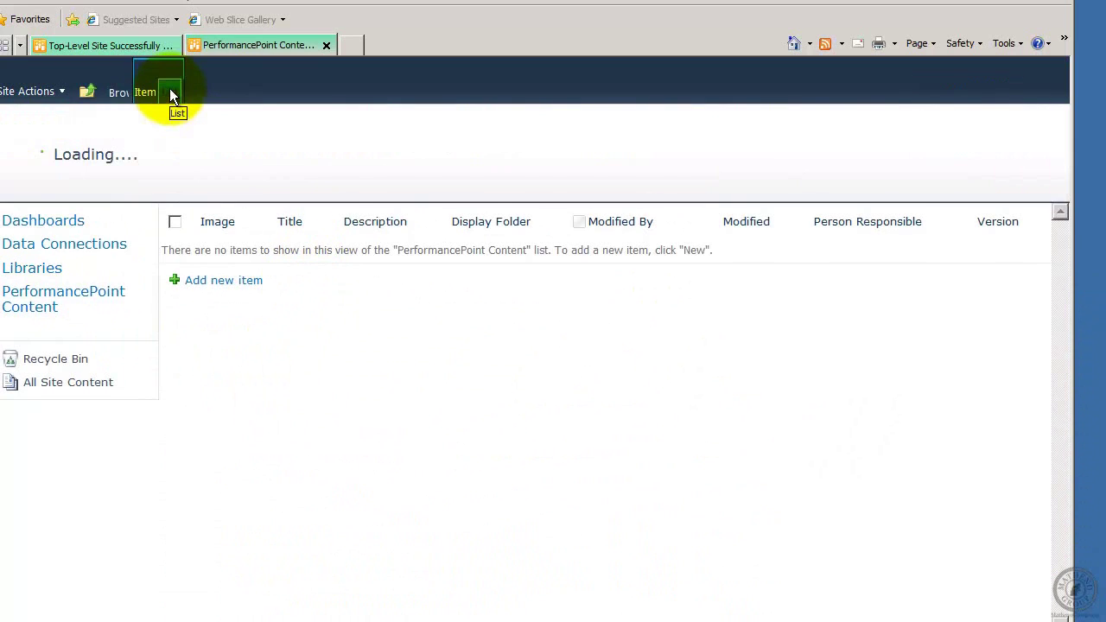
left_click(896, 133)
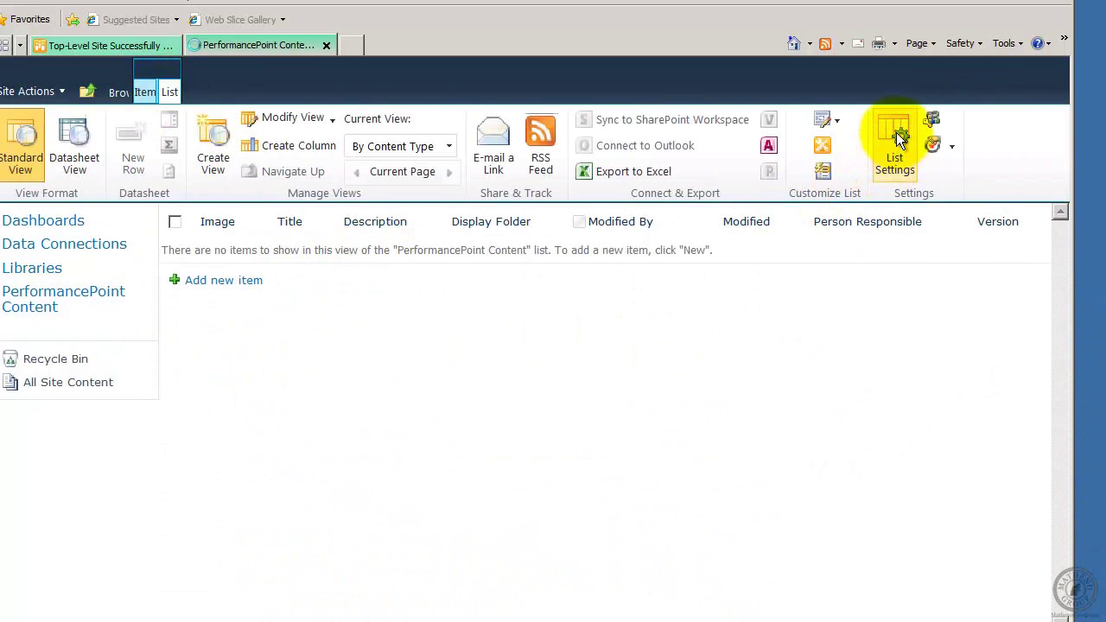
left_click_drag(1060, 242, 1060, 326)
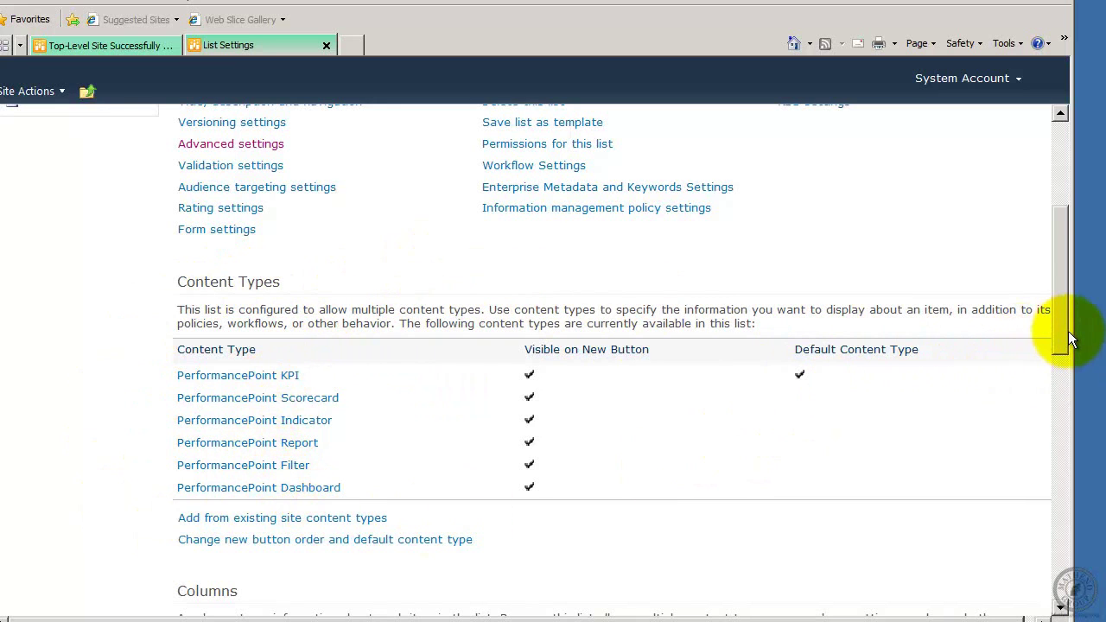
left_click_drag(1062, 334, 1062, 377)
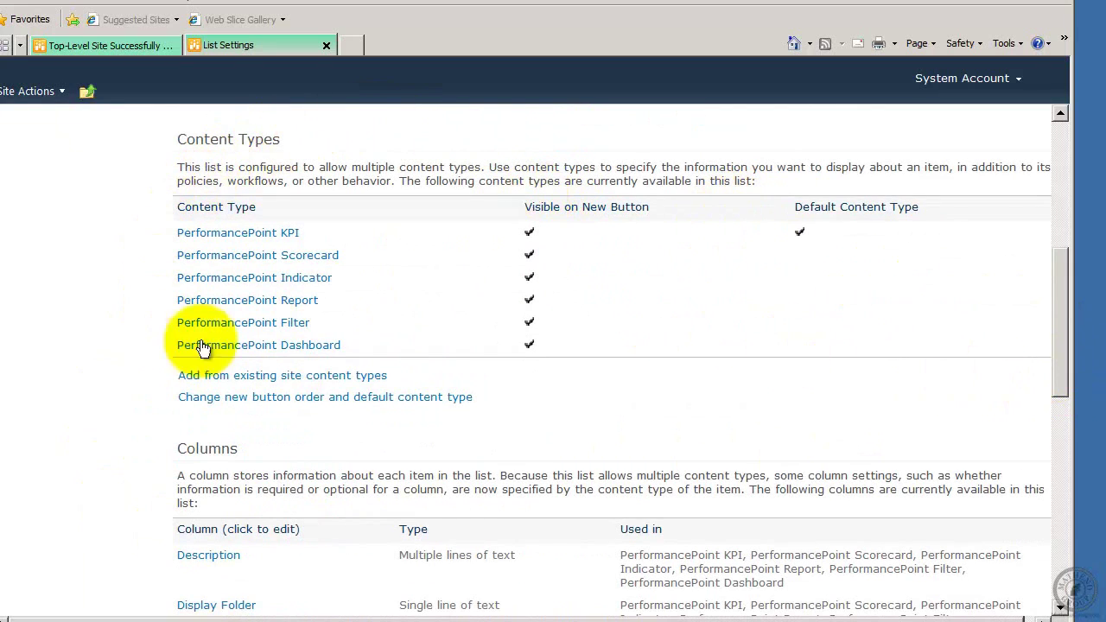
Examine the settings and columns of the PerformancePoint KPI content type.
left_click(275, 235)
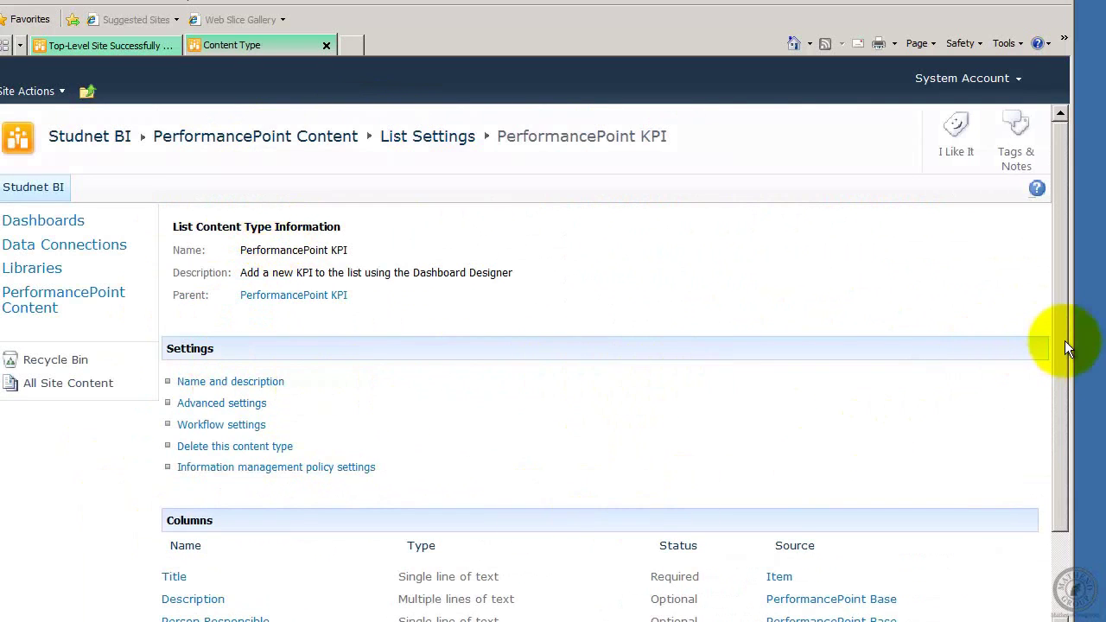
left_click_drag(1065, 340, 1048, 472)
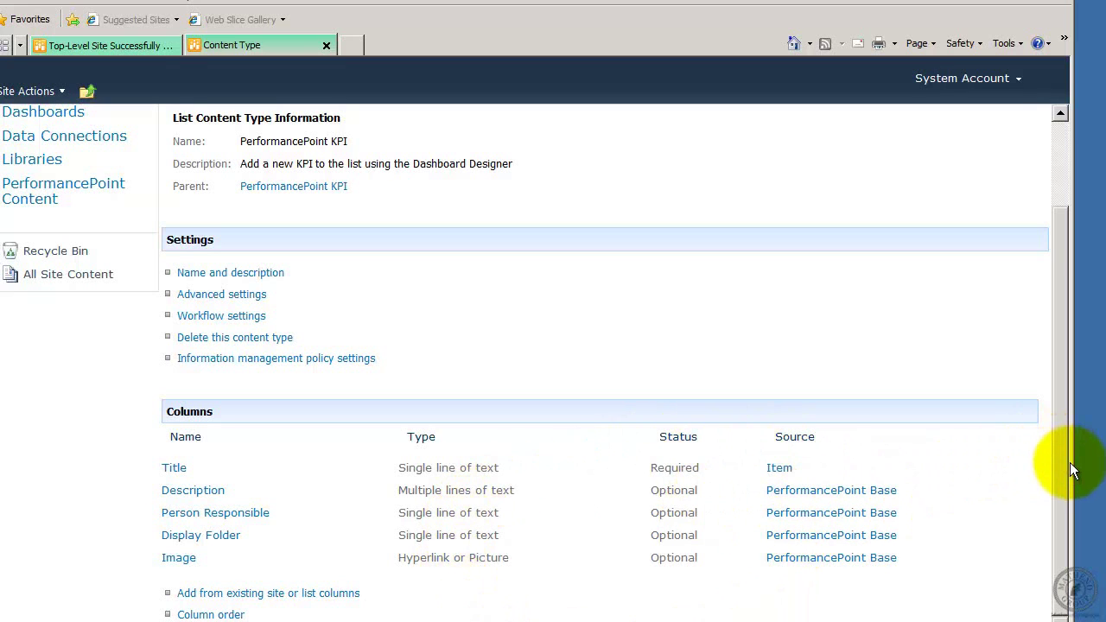
left_click_drag(1062, 469, 1081, 346)
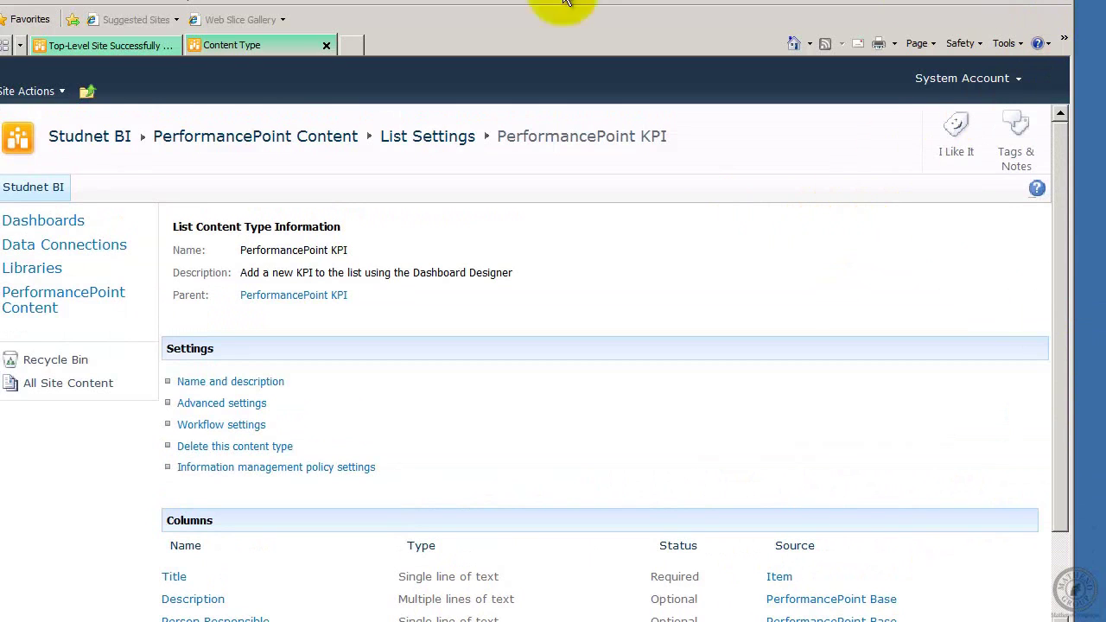
View the site's document libraries and navigate back up to the Studnet BI home page.
left_click(18, 271)
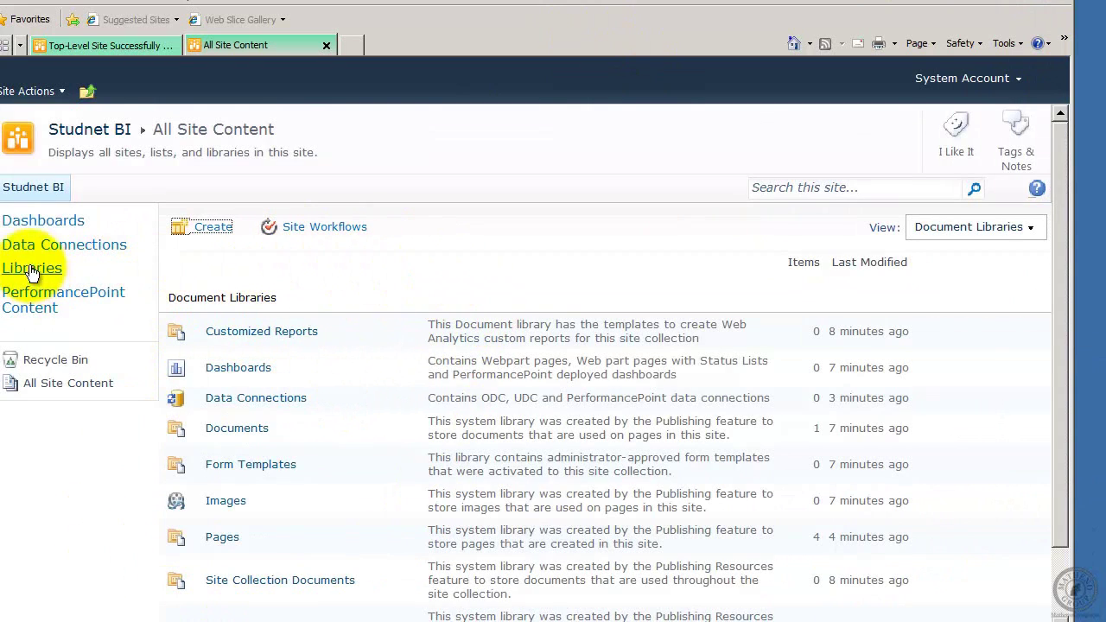
left_click(33, 92)
left_click(88, 92)
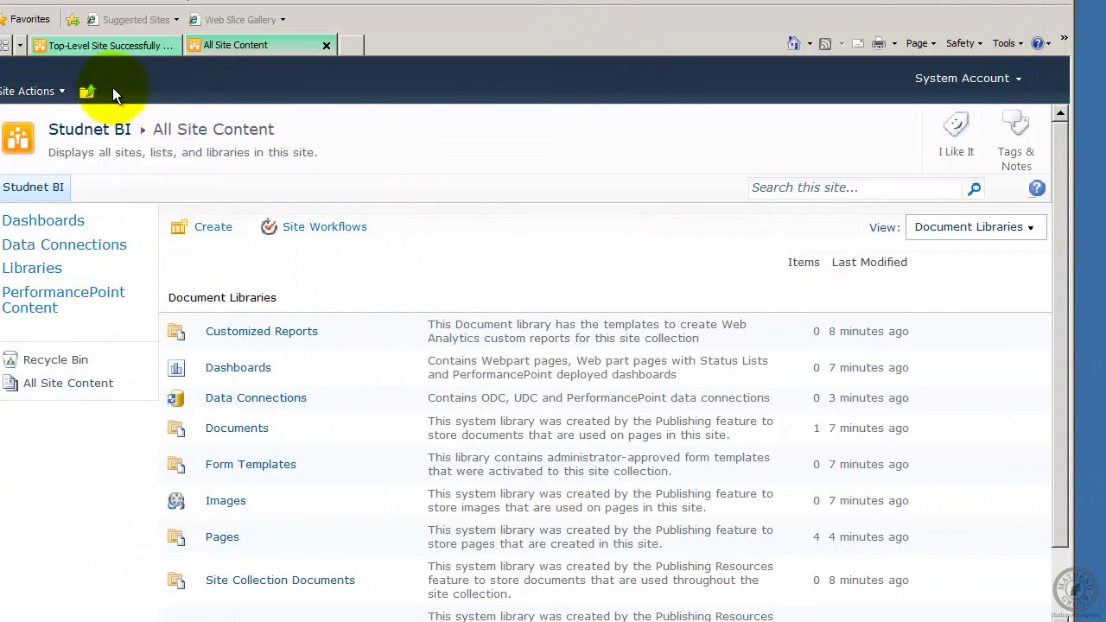
left_click(88, 91)
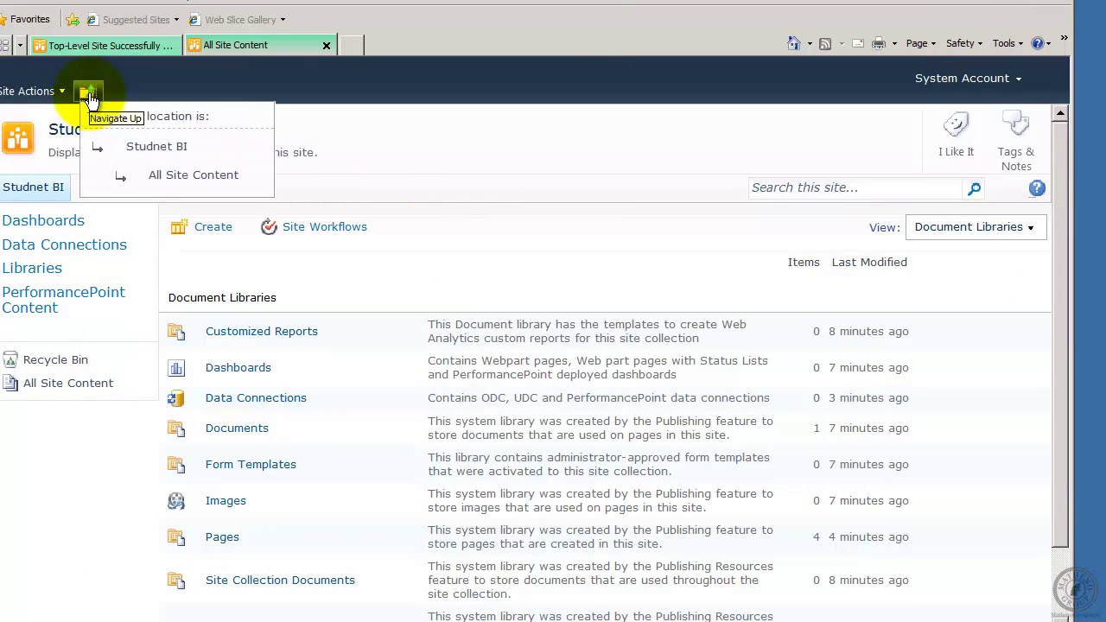
left_click(173, 145)
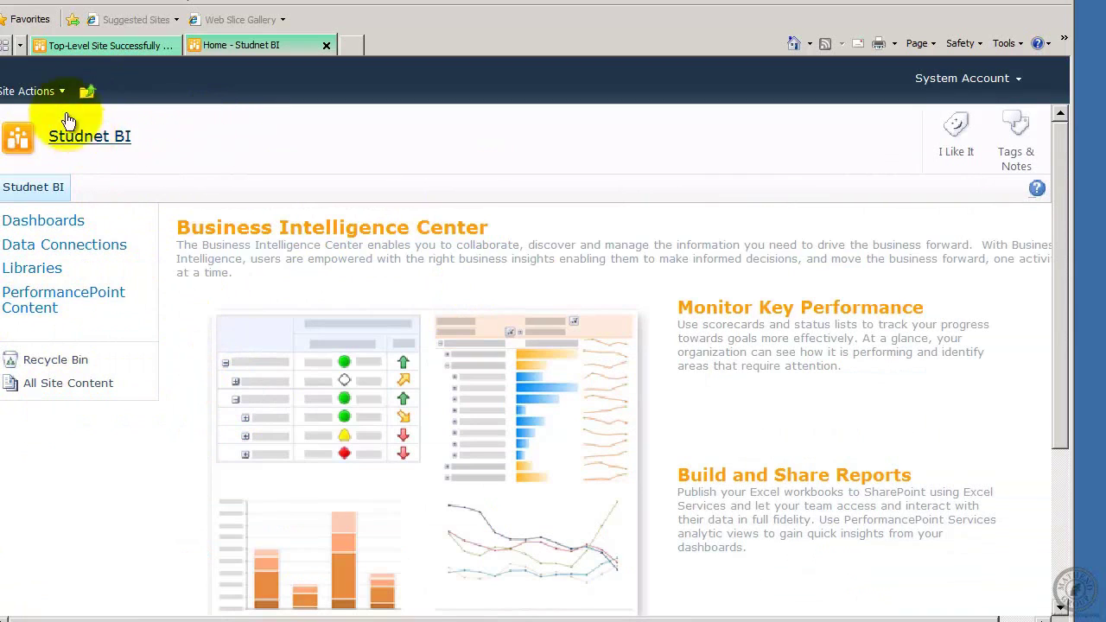
Create a custom list named "Student PPC" in the Studnet BI site.
left_click(43, 96)
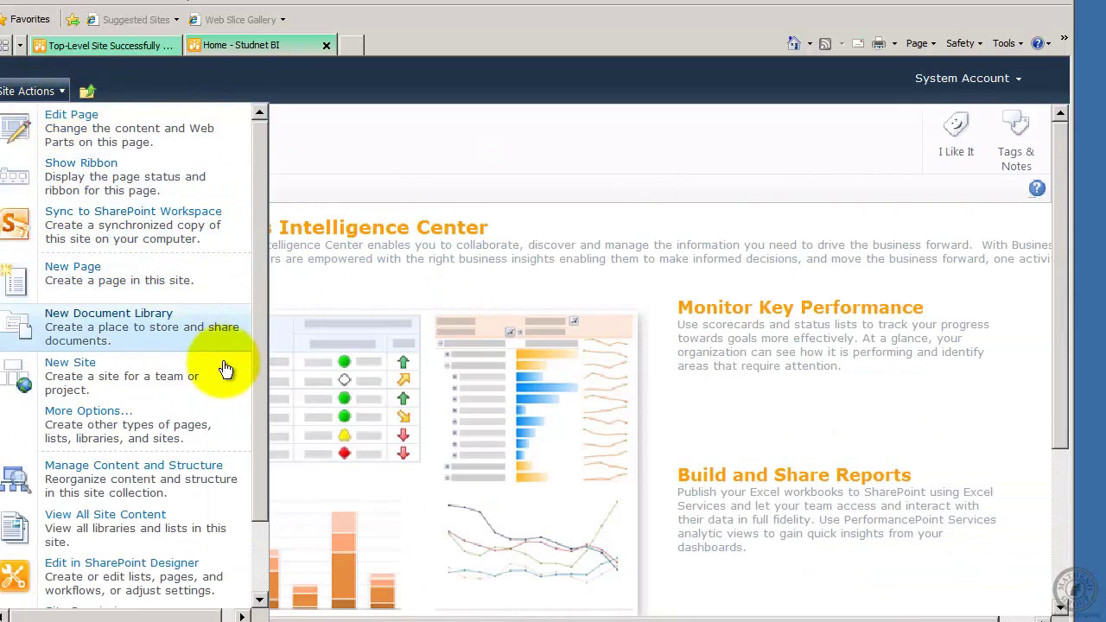
left_click(160, 432)
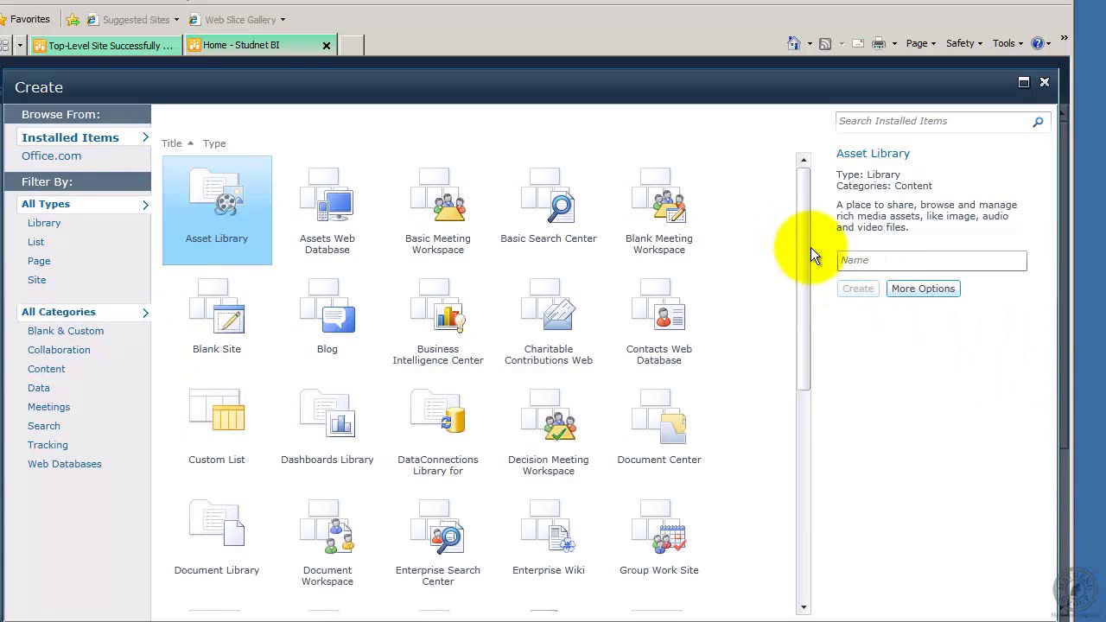
left_click_drag(801, 251, 777, 306)
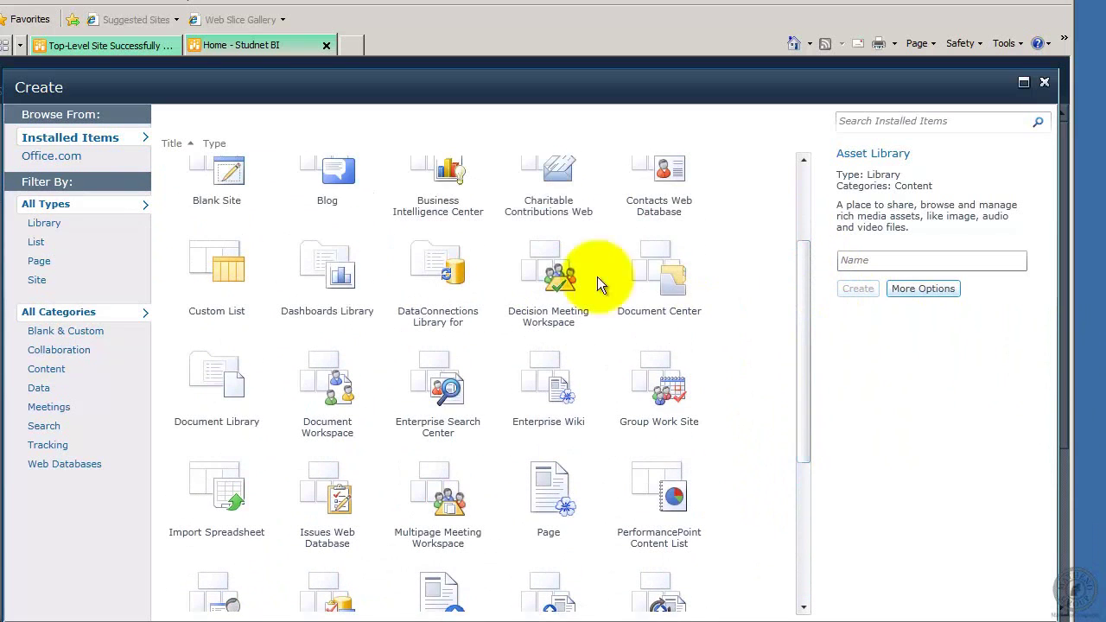
left_click(202, 267)
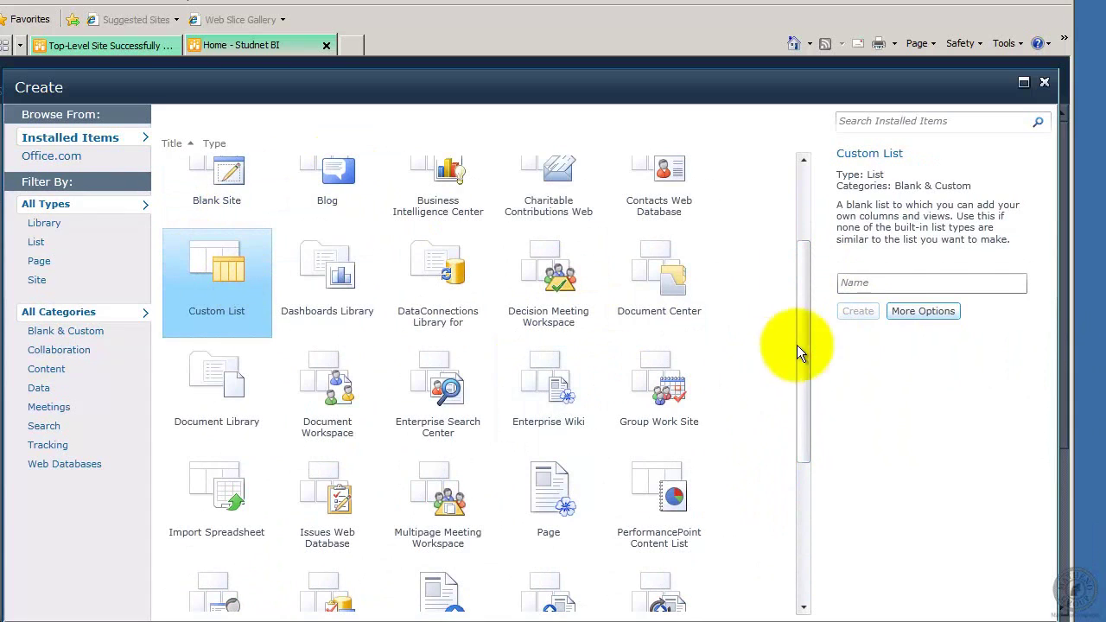
left_click(882, 283)
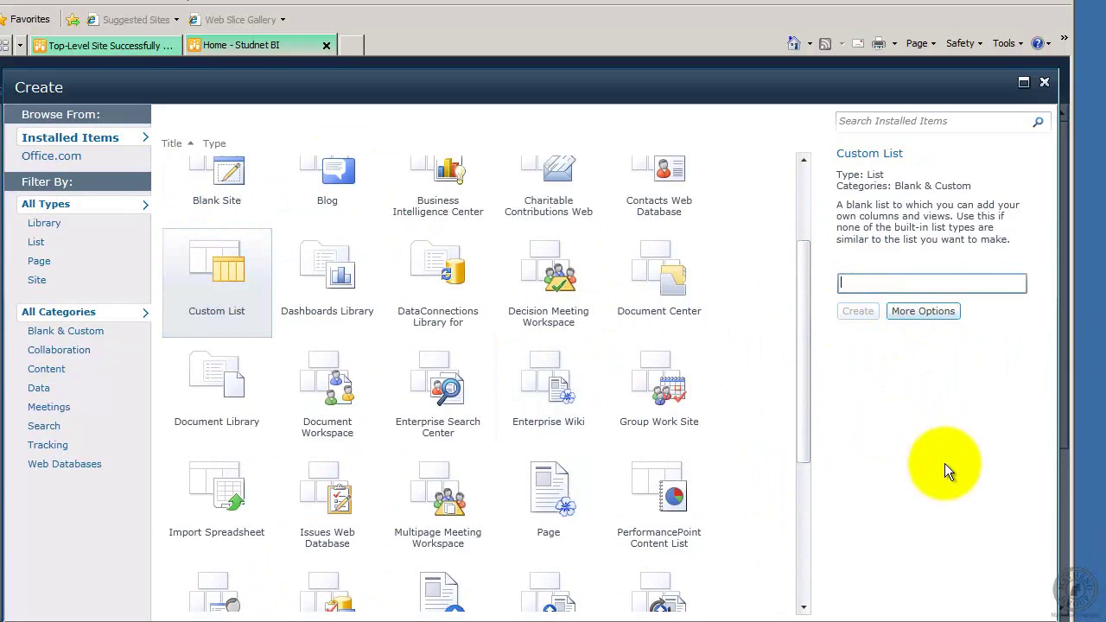
type("Student PPC")
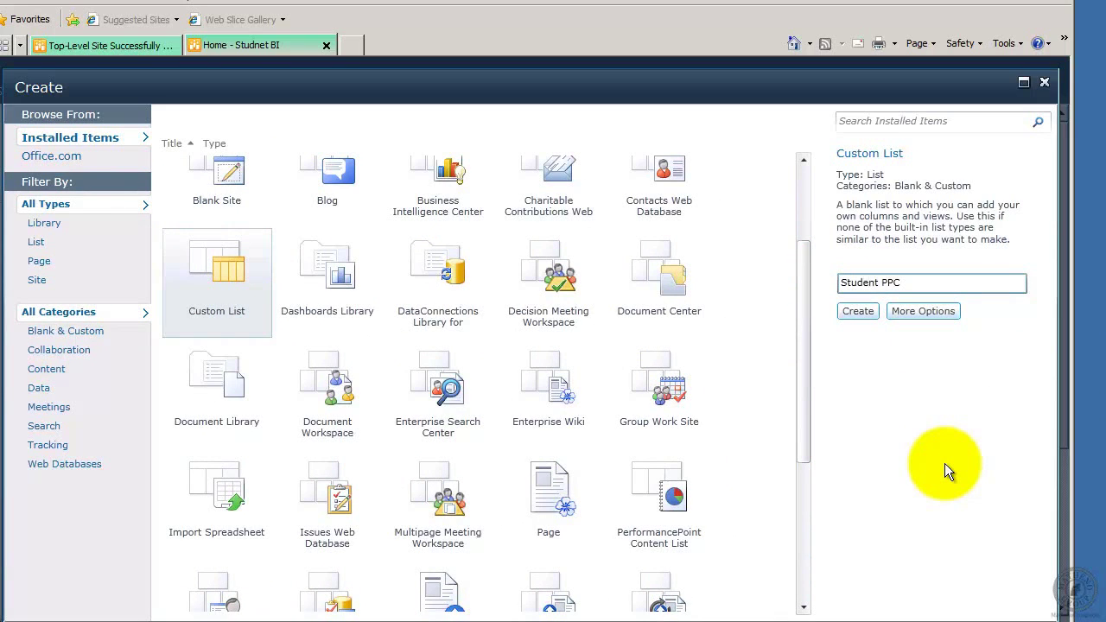
left_click(860, 315)
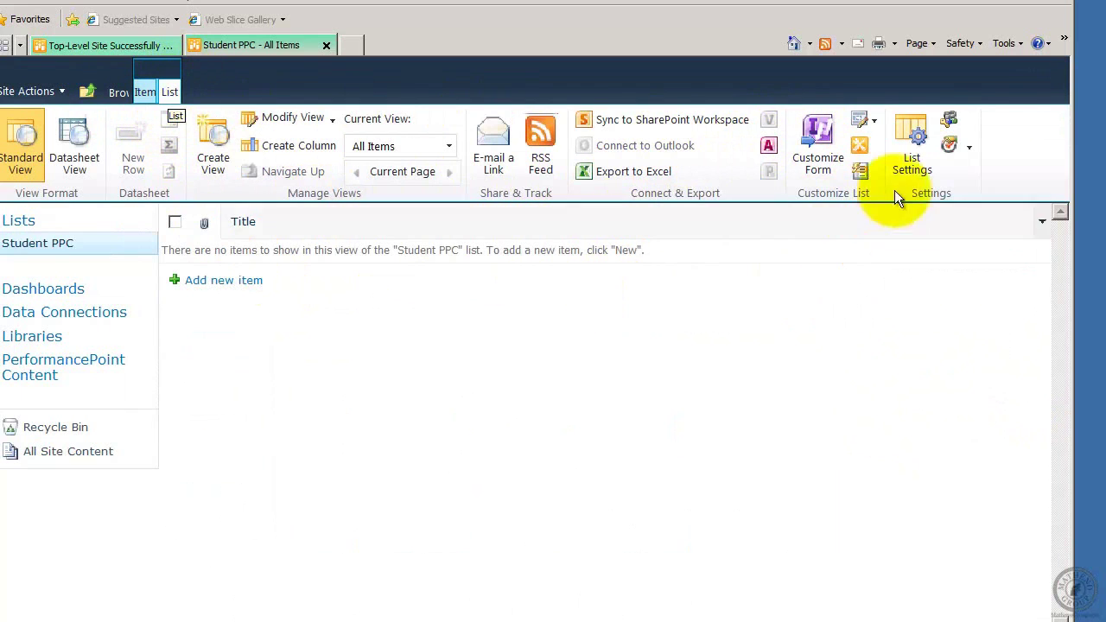
Allow management of content types in the Student PPC list's advanced settings.
left_click(908, 145)
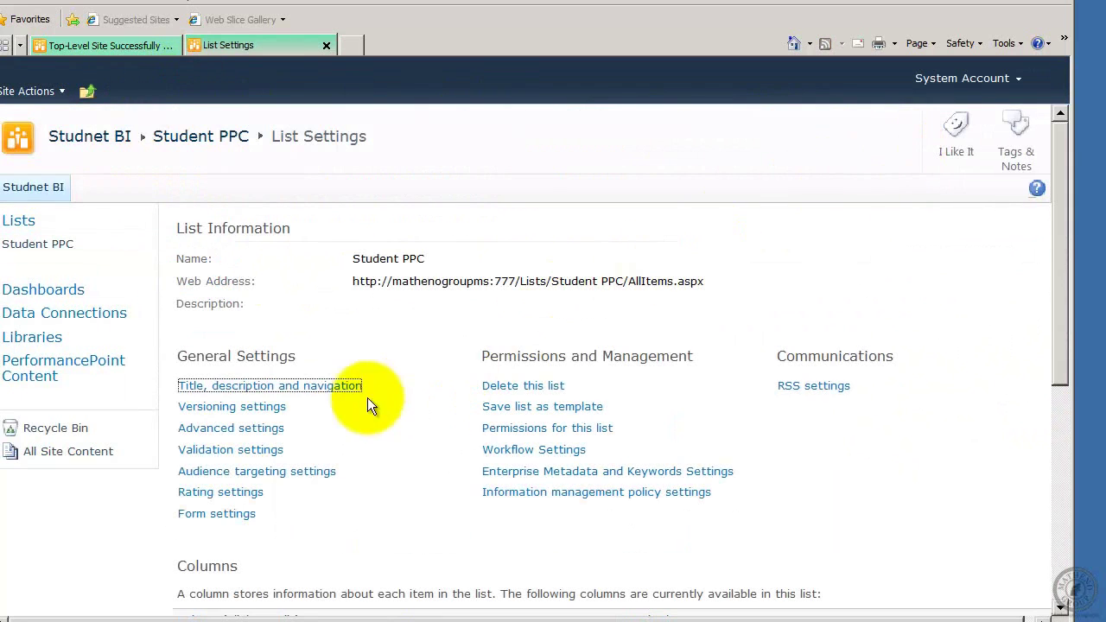
left_click(248, 432)
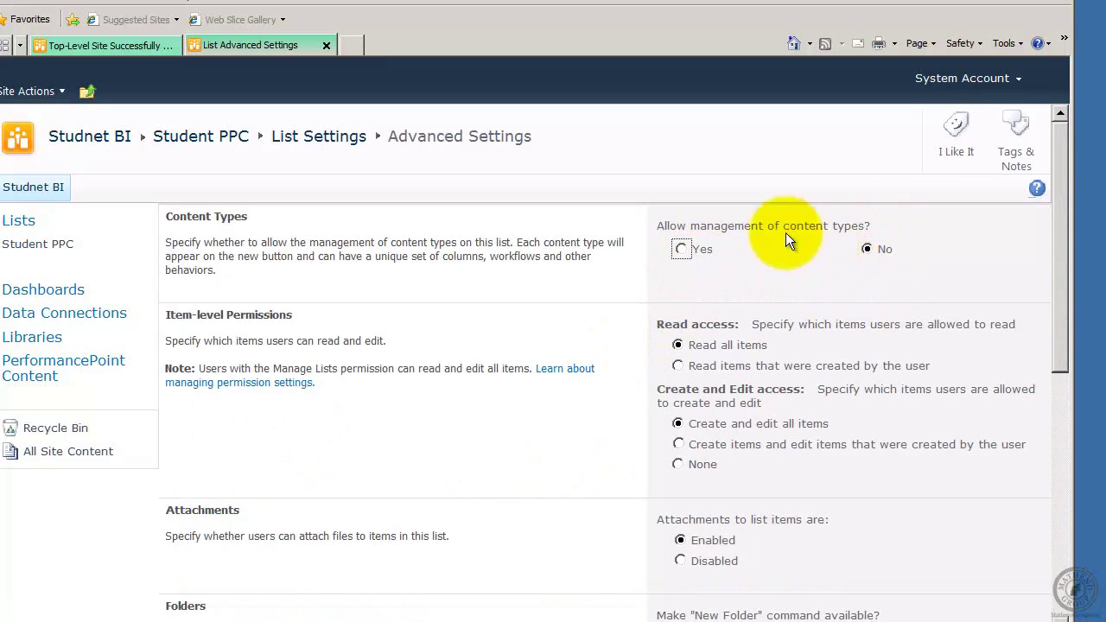
left_click(680, 250)
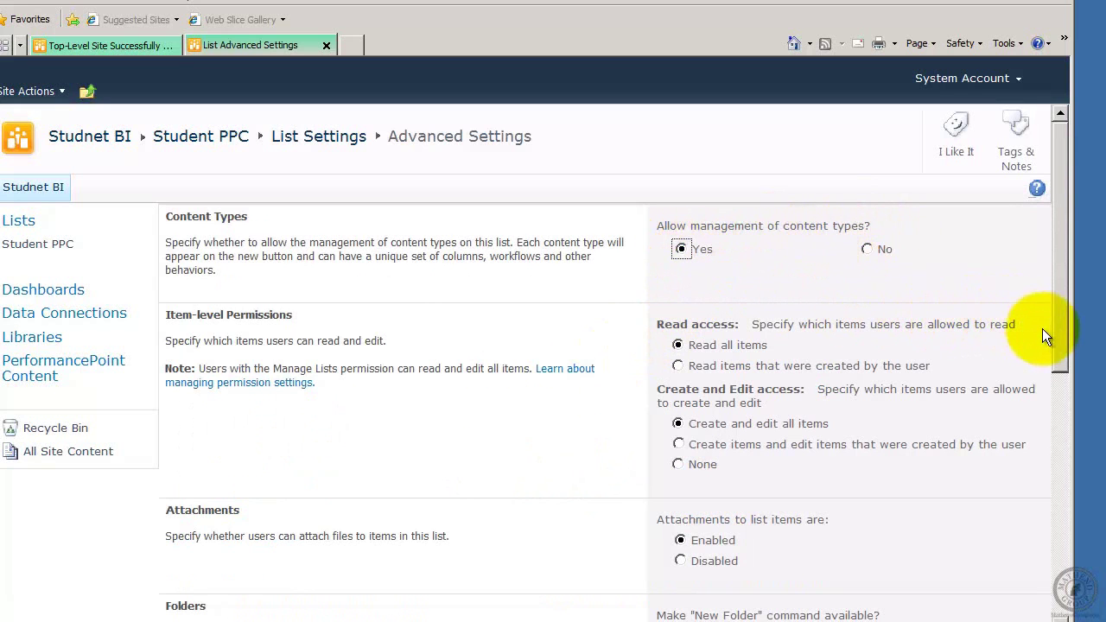
left_click_drag(1057, 341, 1062, 605)
left_click(817, 568)
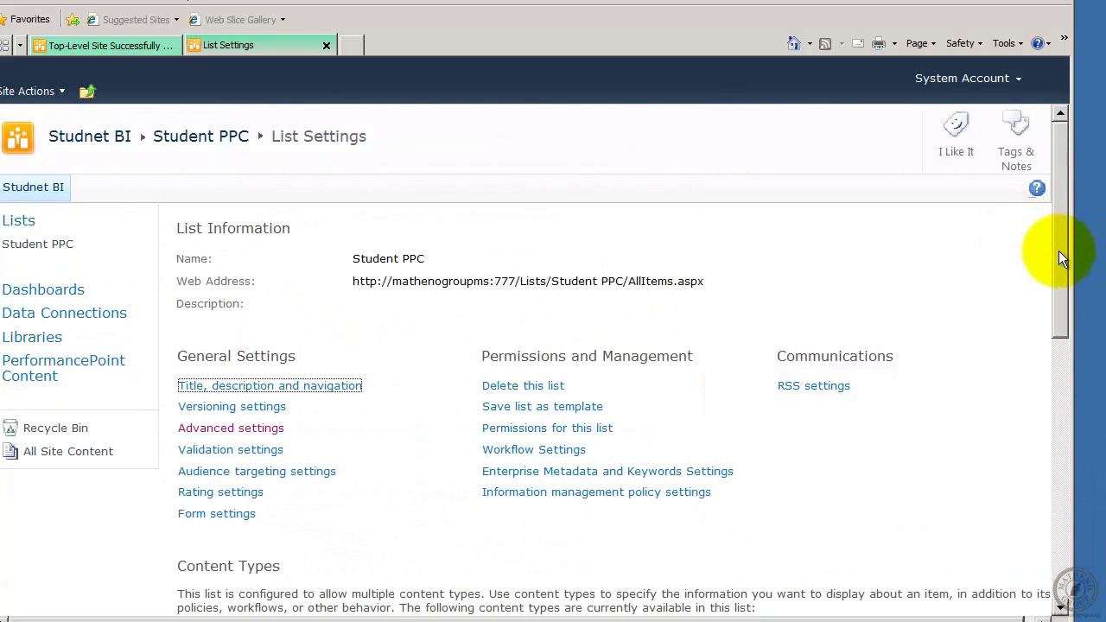
Add the PerformancePoint Dashboard, Filter, Indicator, KPI, Report and Scorecard site content types to the Student PPC list.
left_click_drag(1058, 250, 1043, 437)
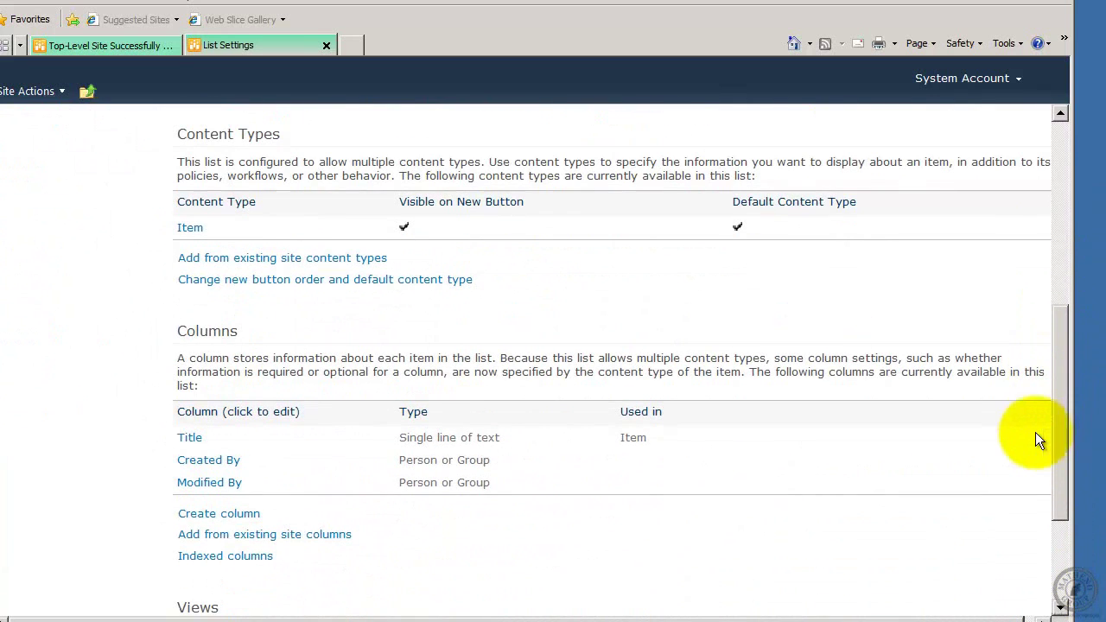
left_click(260, 258)
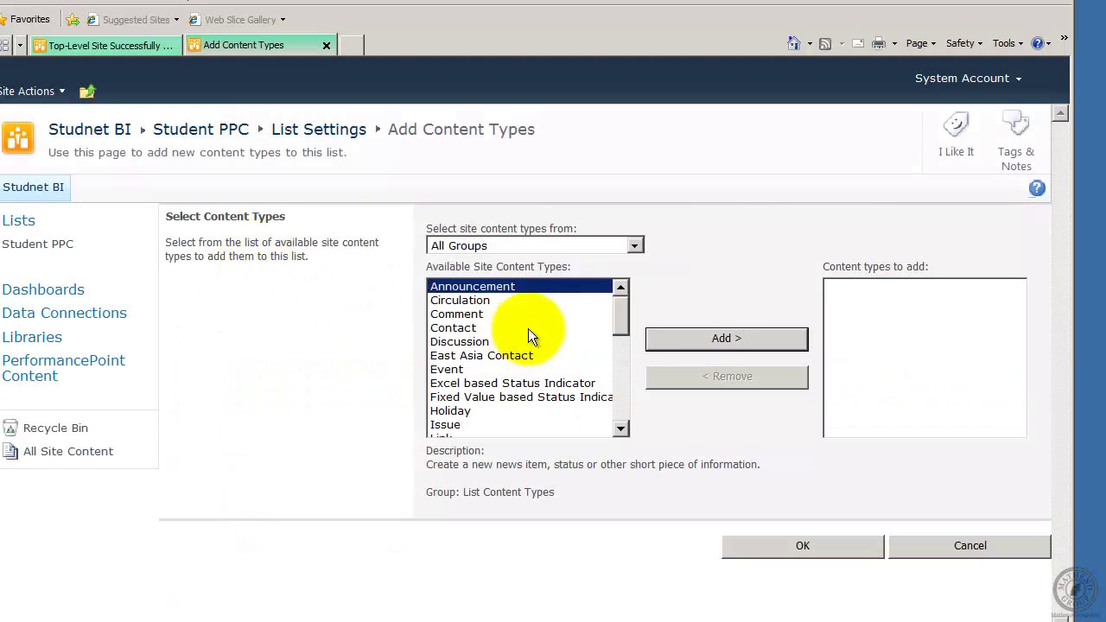
left_click(635, 248)
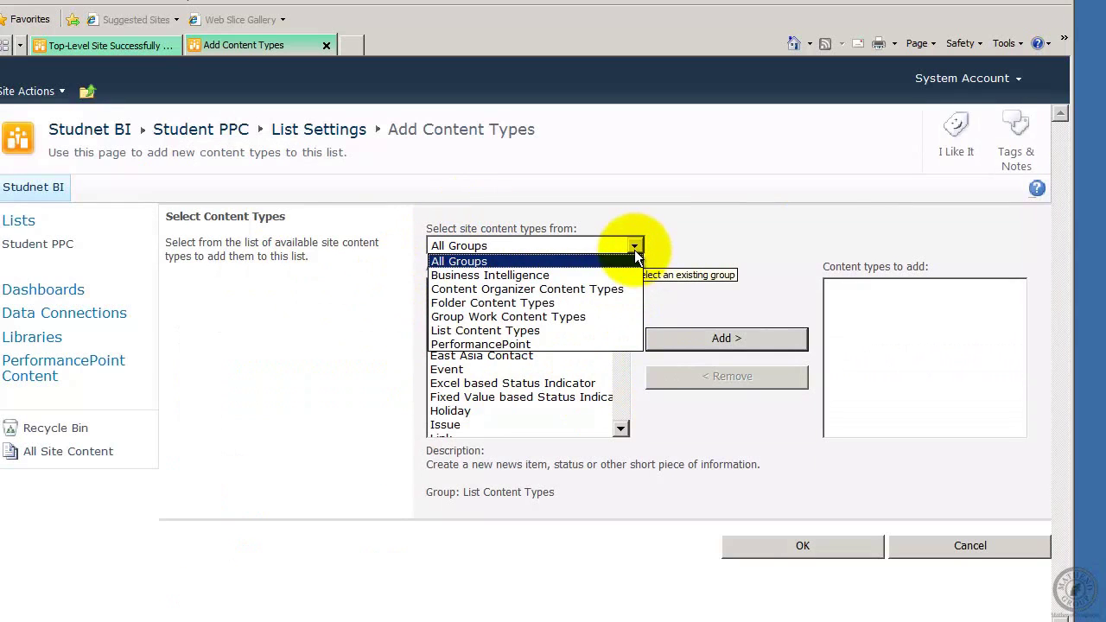
left_click(524, 343)
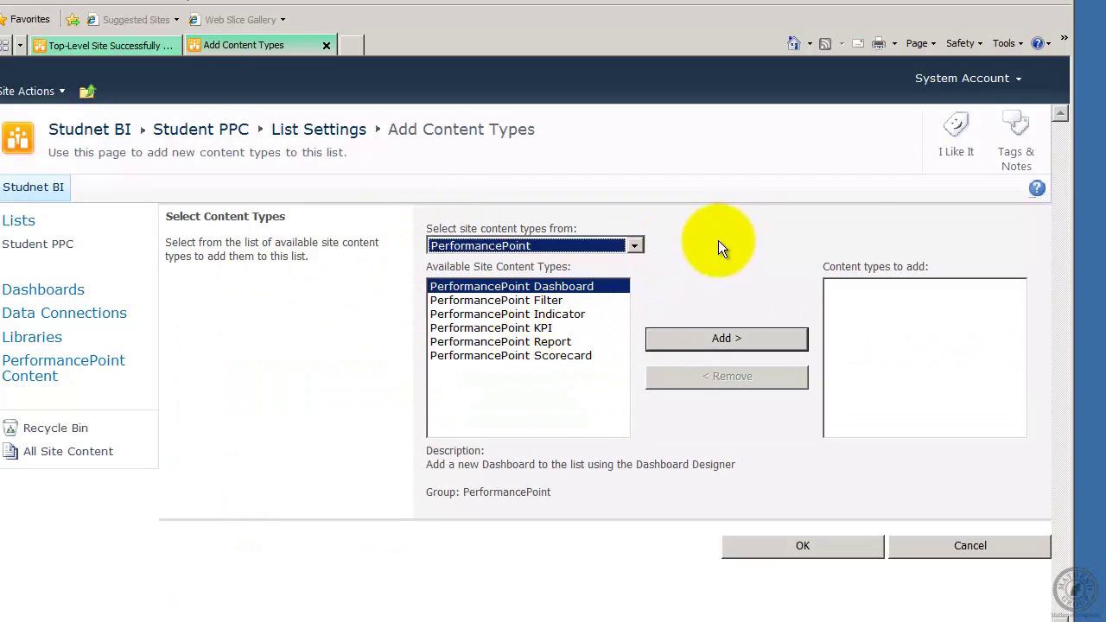
left_click(705, 337)
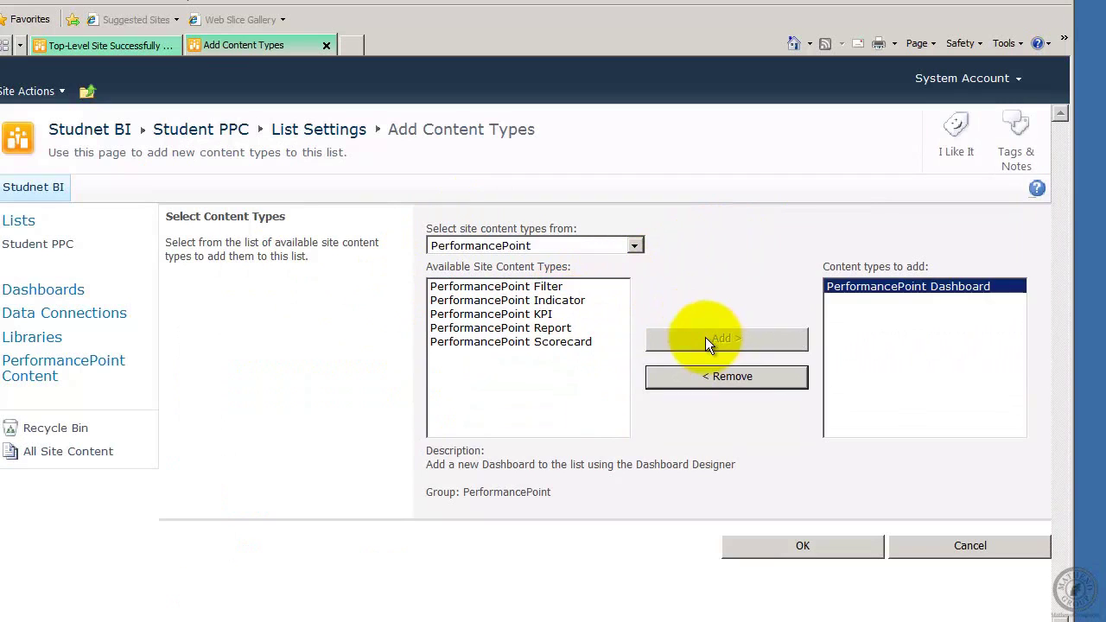
left_click(527, 301)
left_click(522, 287)
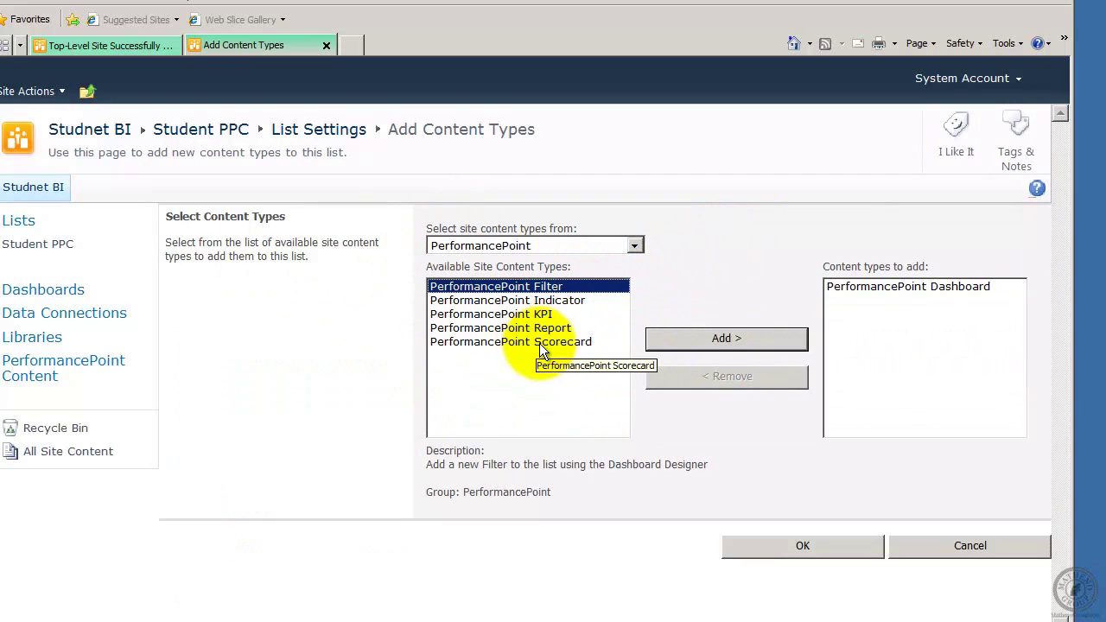
left_click(539, 342, "shift")
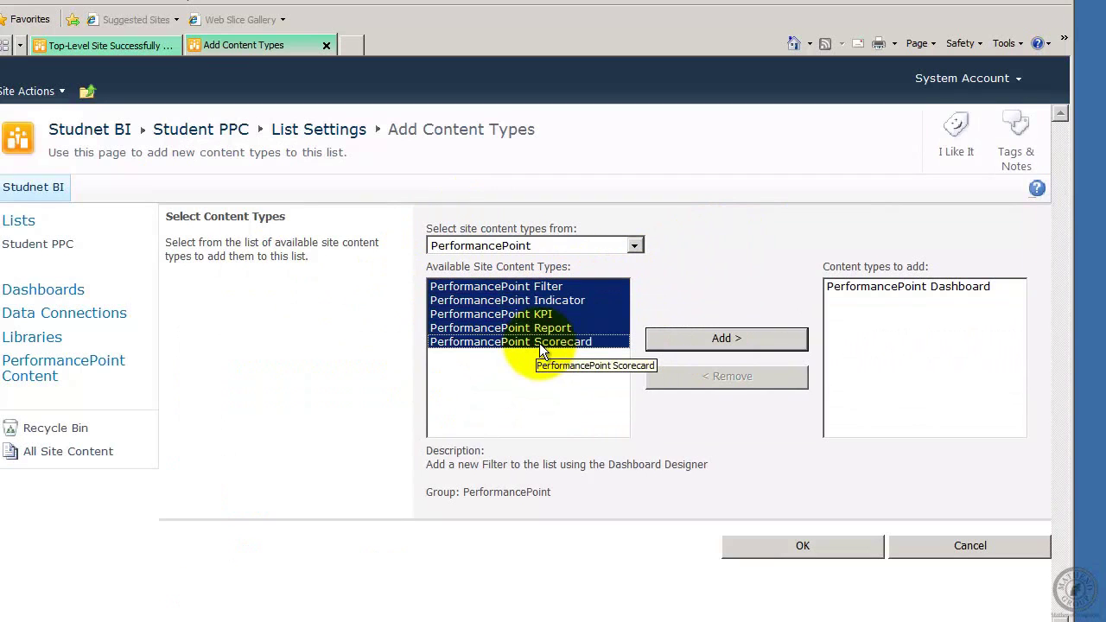
left_click(732, 338)
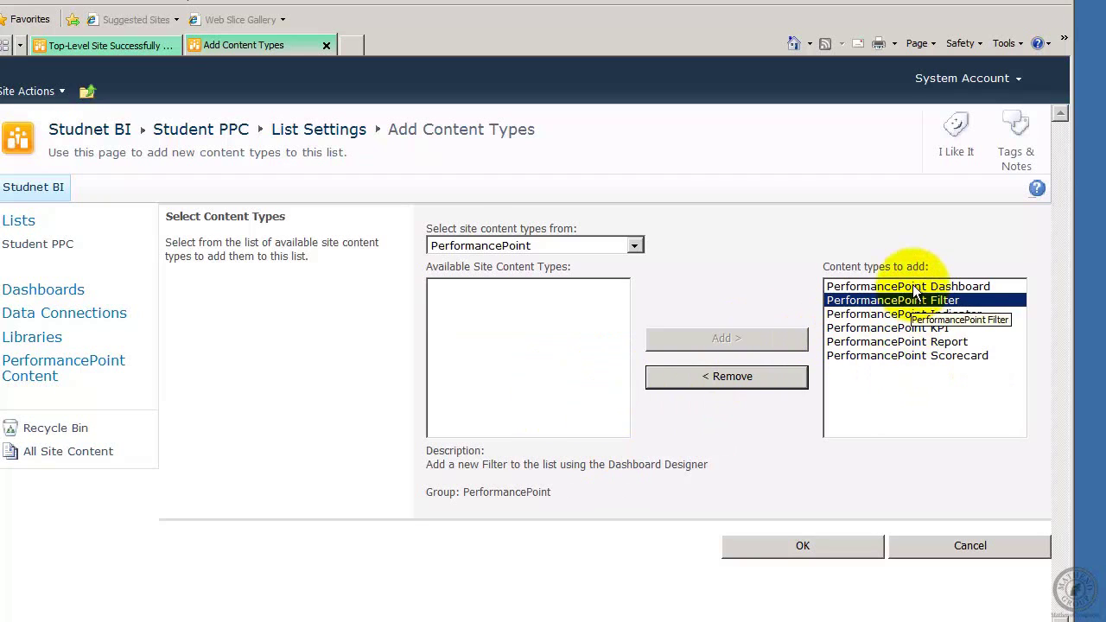
left_click(941, 355)
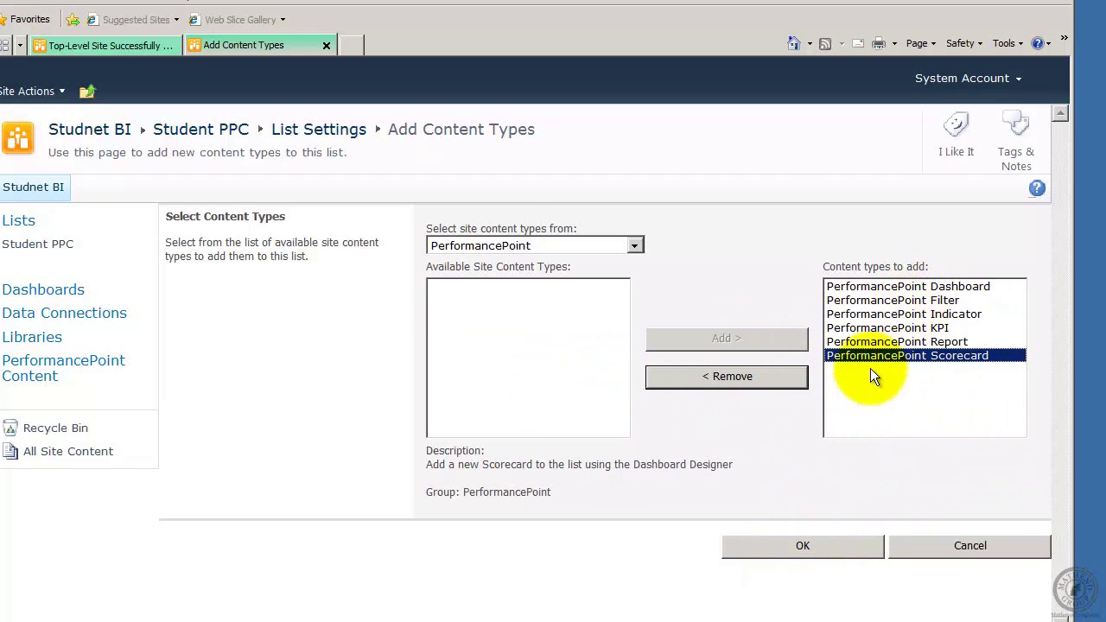
left_click(819, 545)
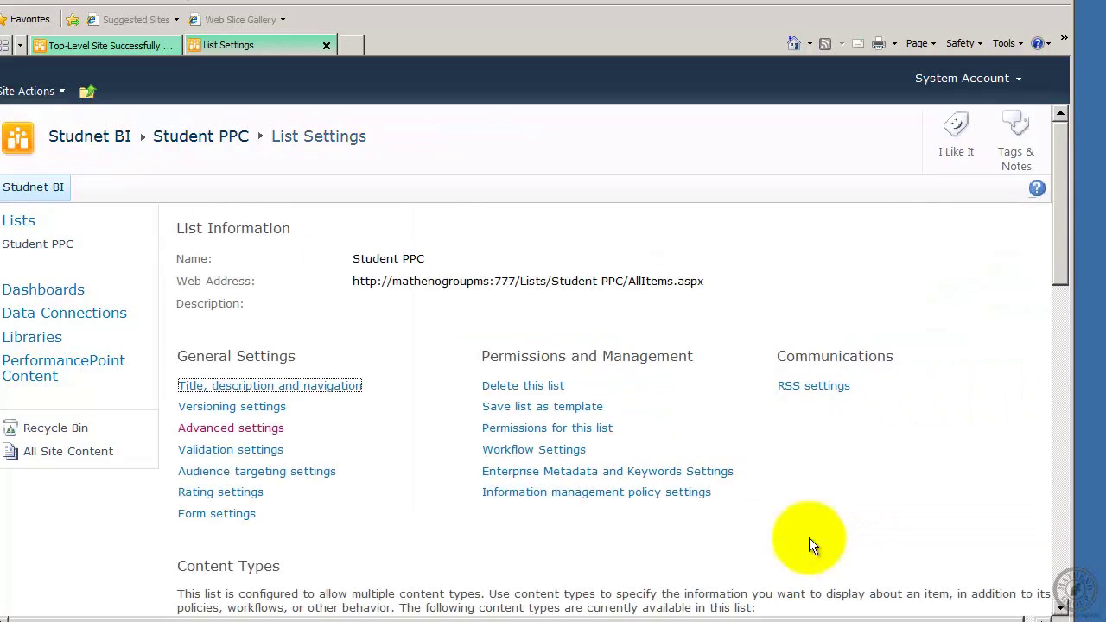
Hide the Item content type from the Student PPC list's new button and set PerformancePoint Filter to position 1.
left_click_drag(1061, 277, 1052, 385)
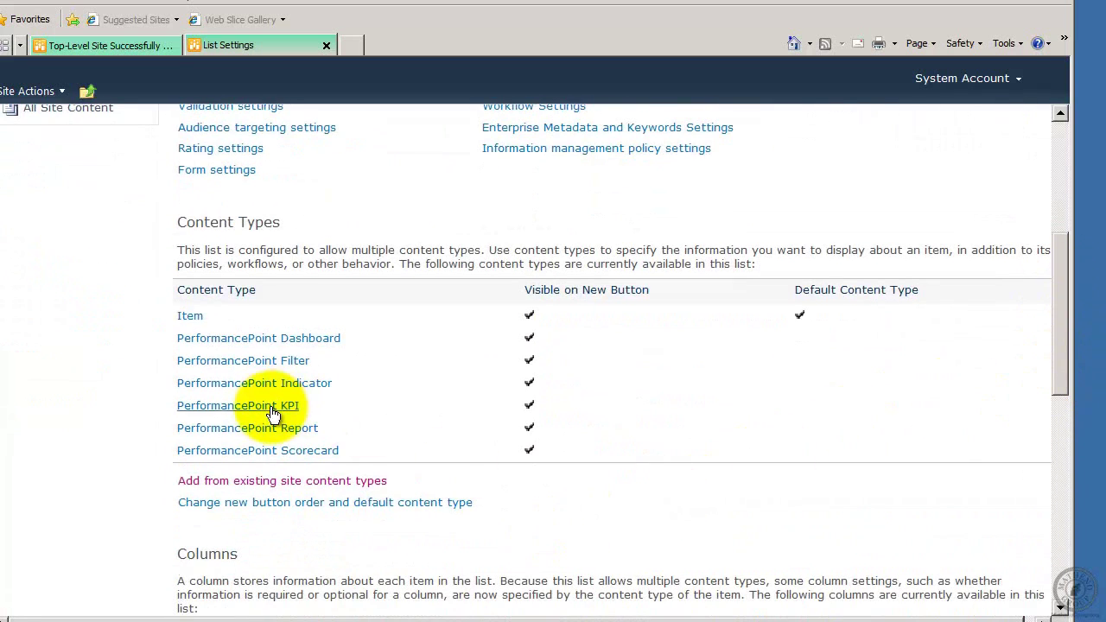
left_click(337, 508)
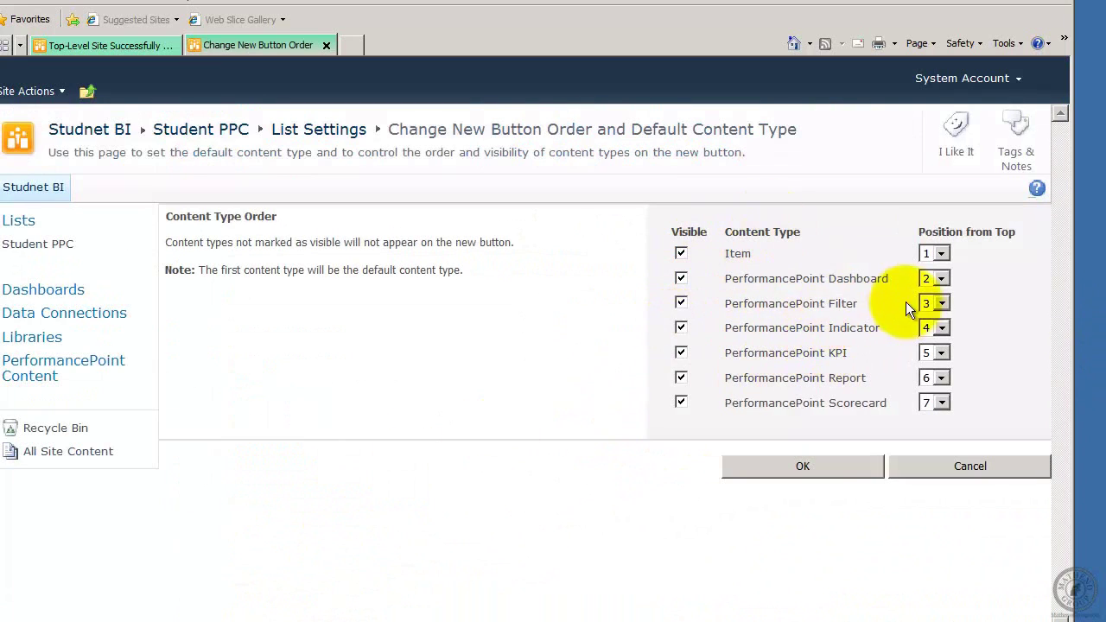
left_click(681, 254)
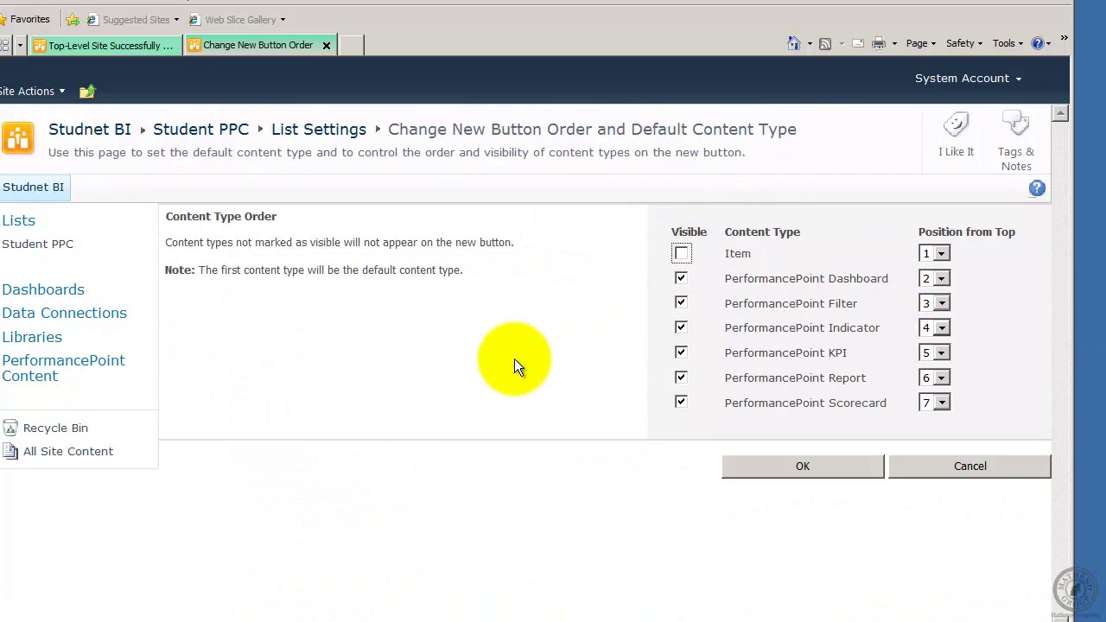
left_click(942, 303)
left_click(936, 314)
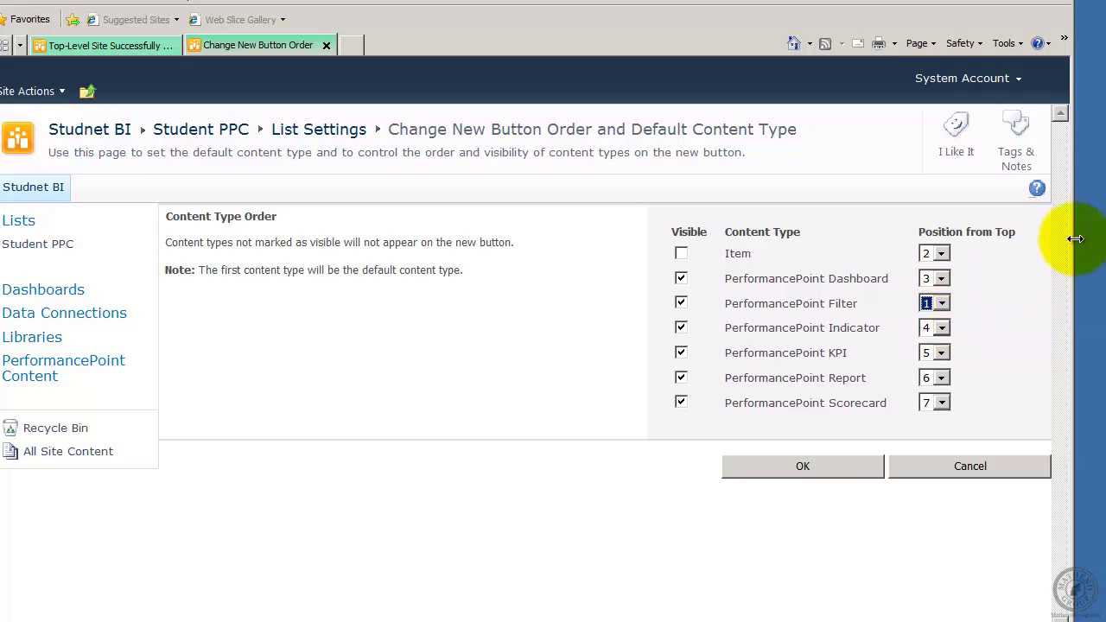
left_click(827, 469)
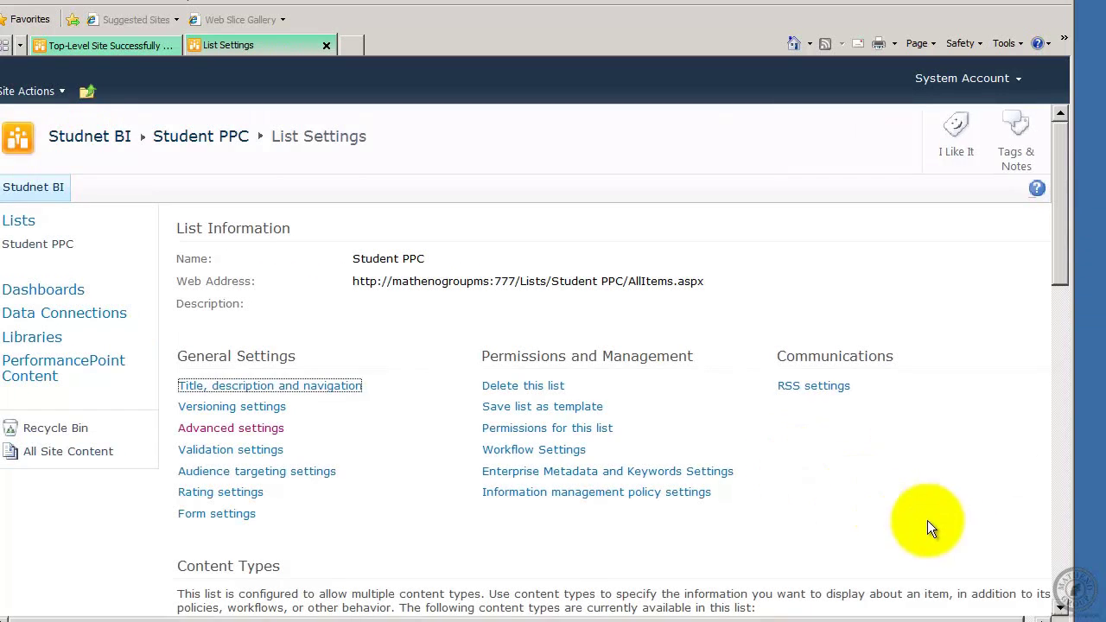
left_click_drag(1057, 255, 1075, 209)
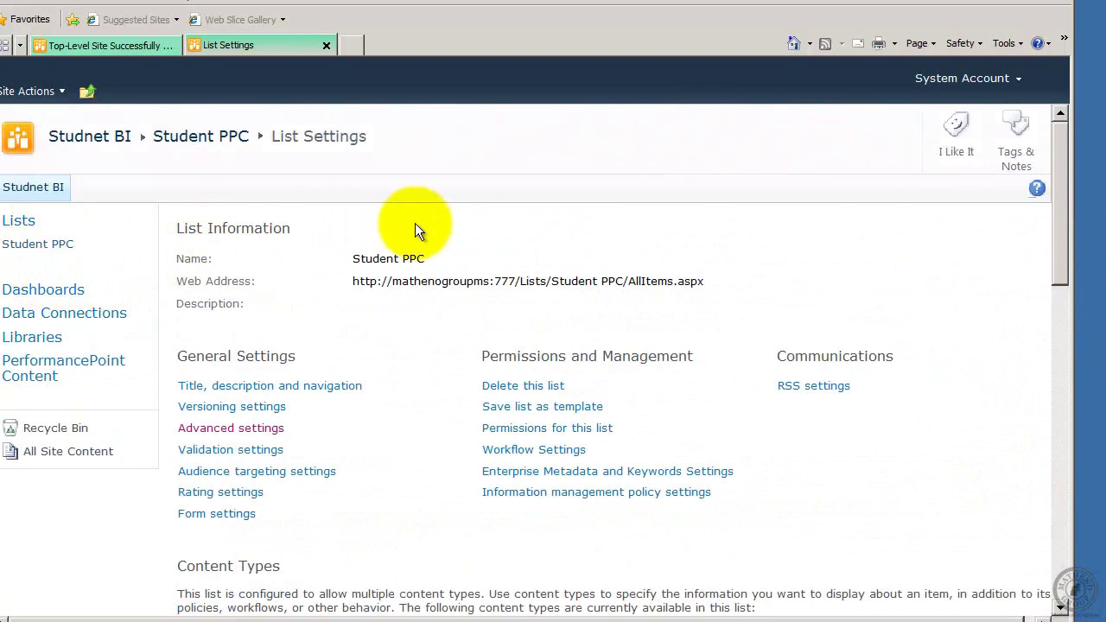
Open the Student PPC list from the site home page and try its new item option for a PerformancePoint Filter.
left_click(92, 138)
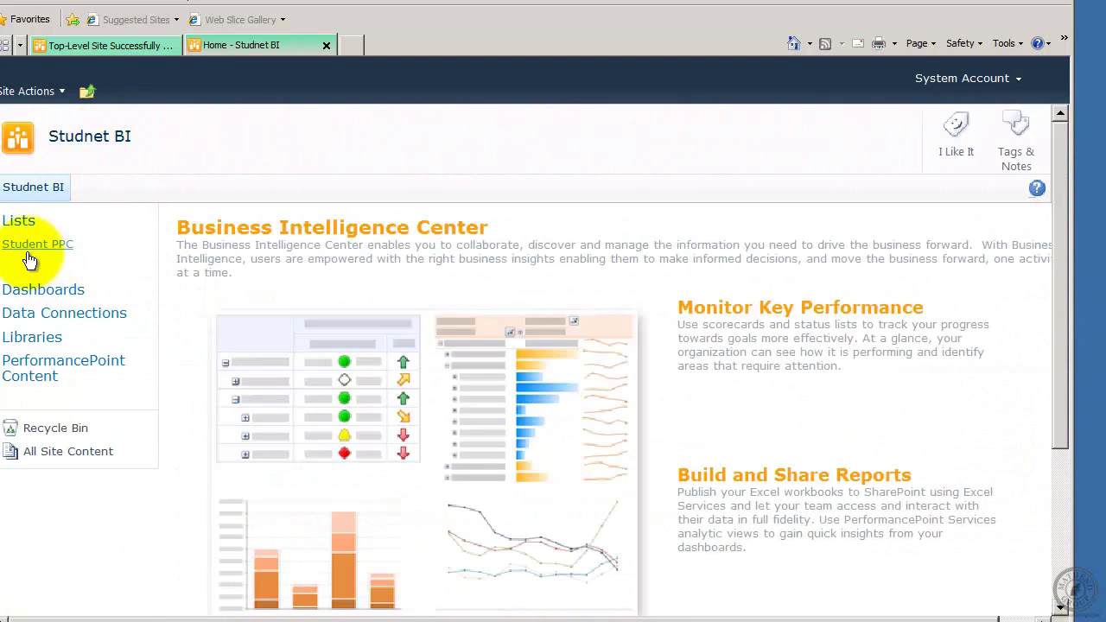
left_click(27, 250)
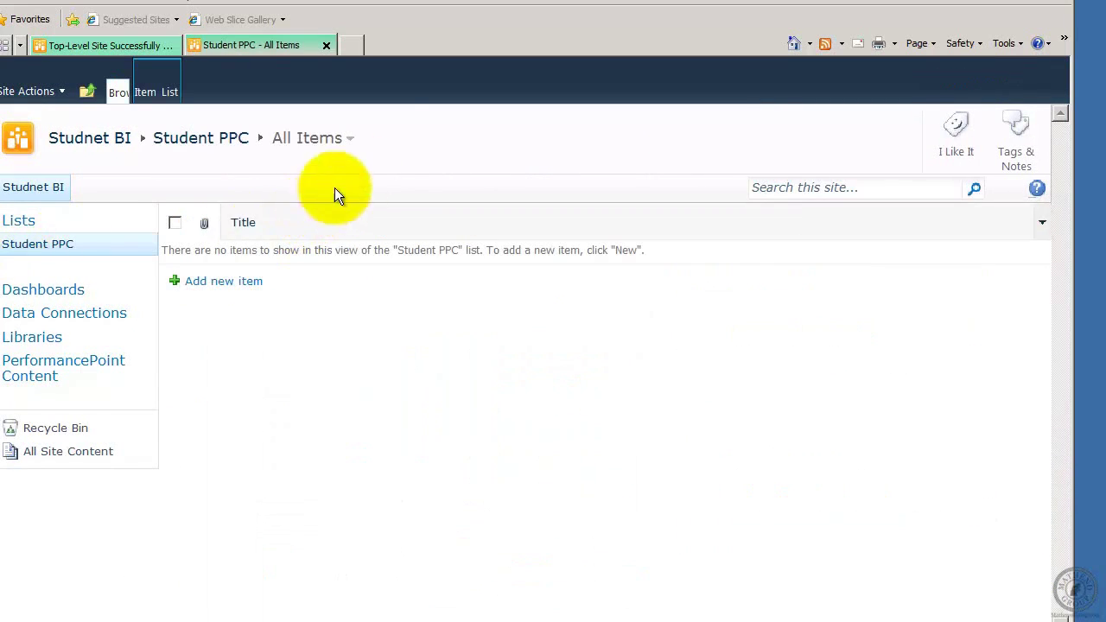
left_click(168, 92)
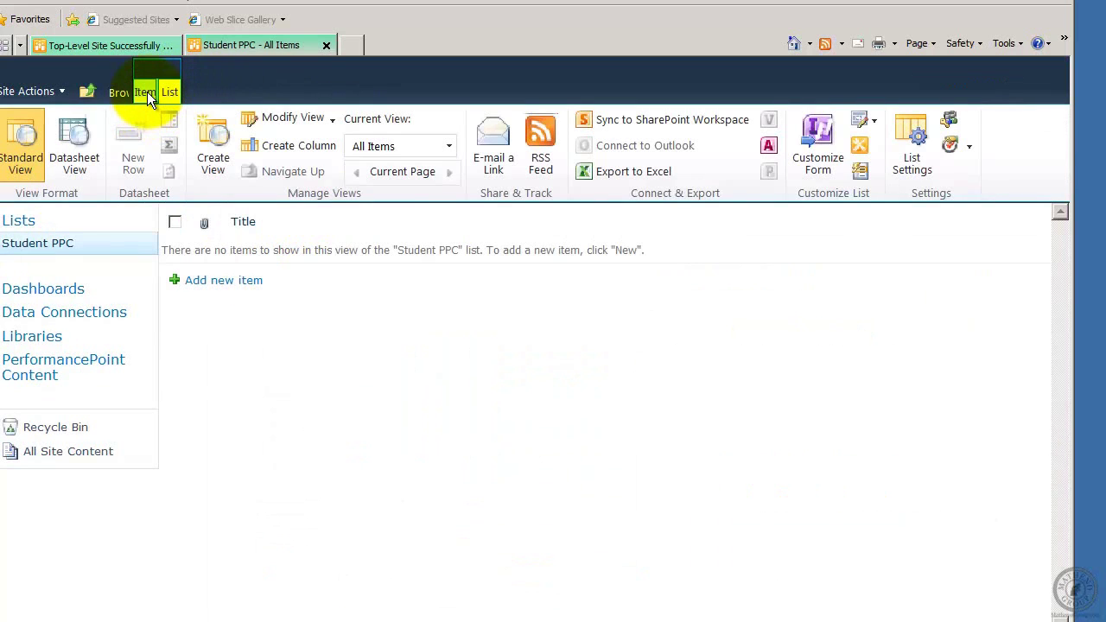
left_click(145, 93)
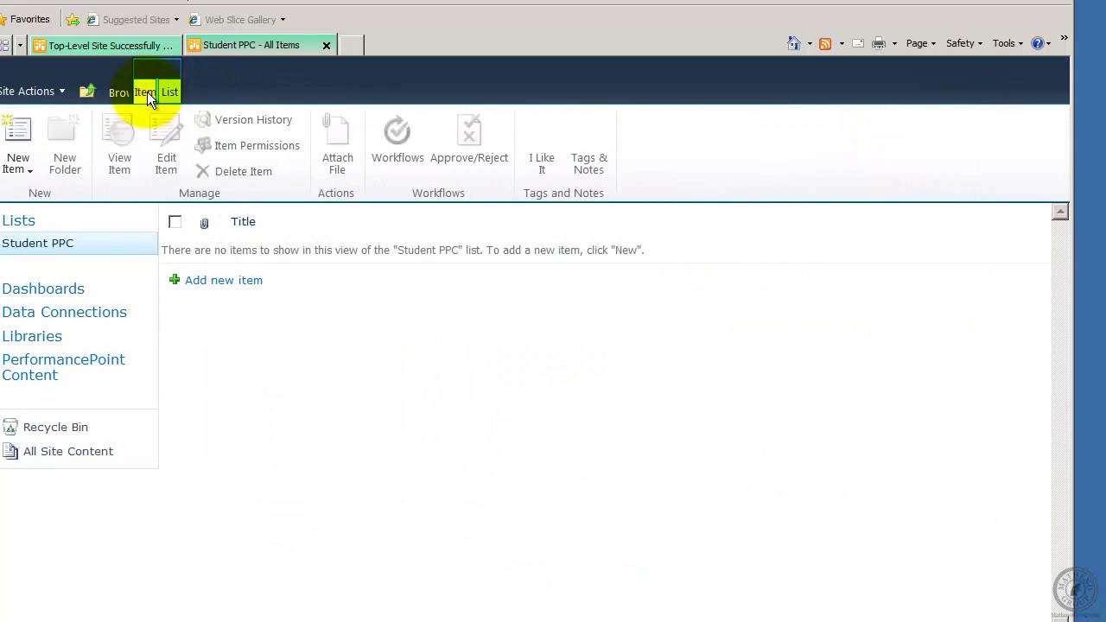
left_click(30, 171)
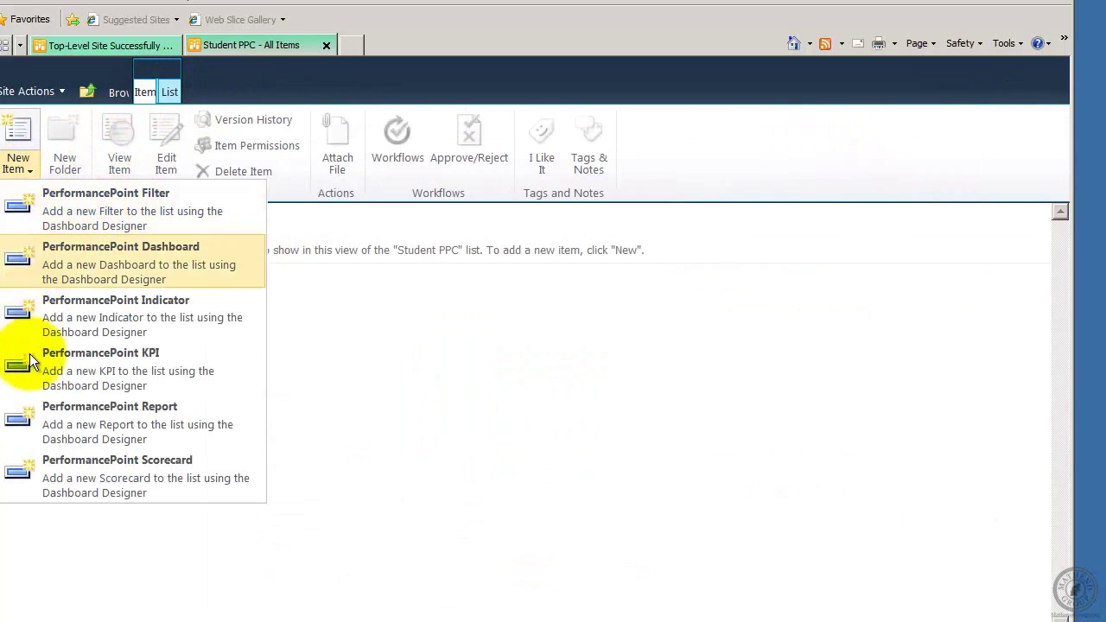
left_click(143, 206)
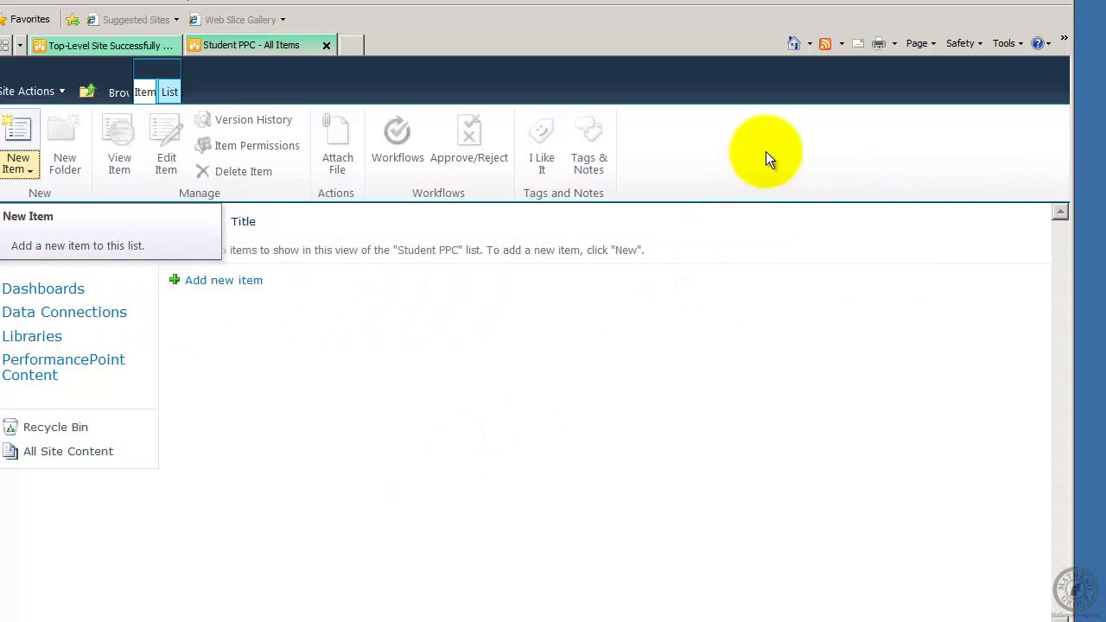
left_click(31, 173)
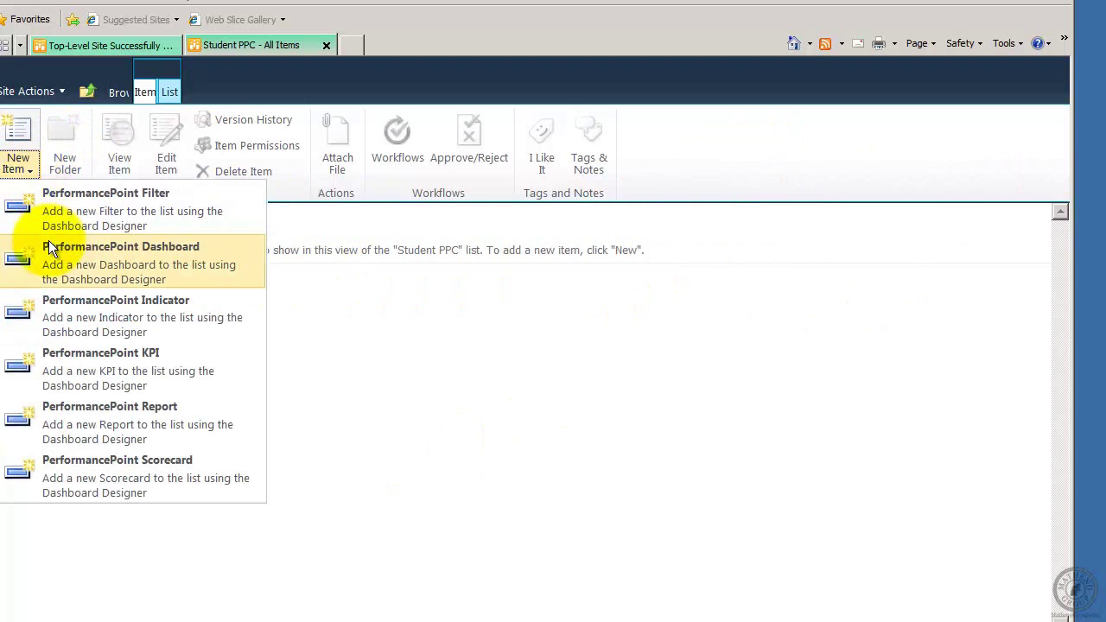
left_click(83, 208)
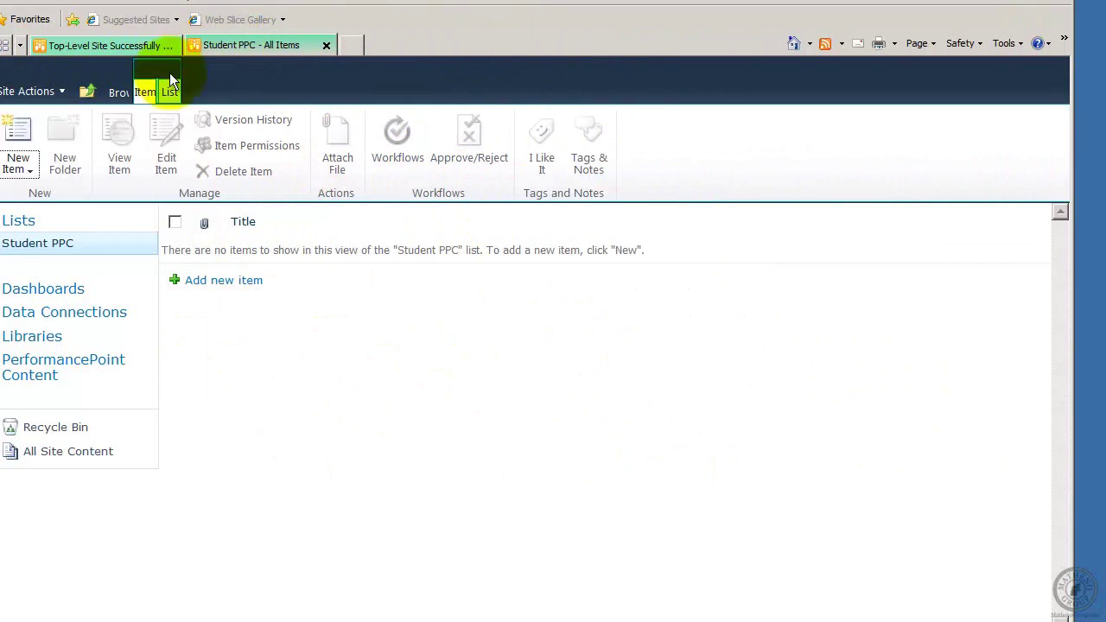
Return to the Studnet BI home page and close the browser page showing the Central Administration site-creation confirmation.
left_click(87, 92)
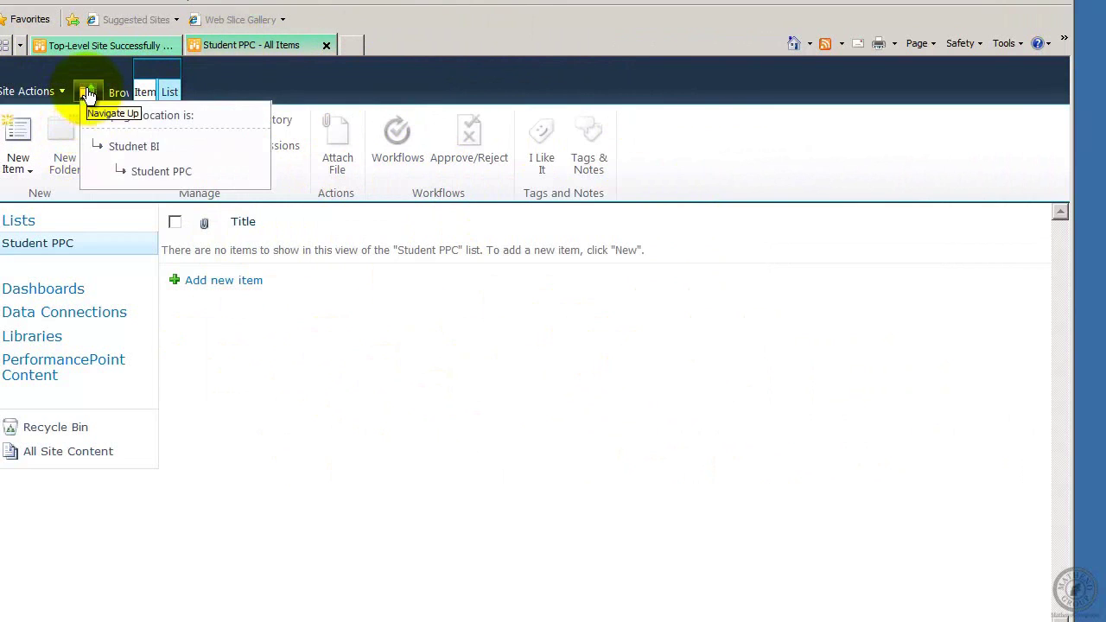
left_click(139, 145)
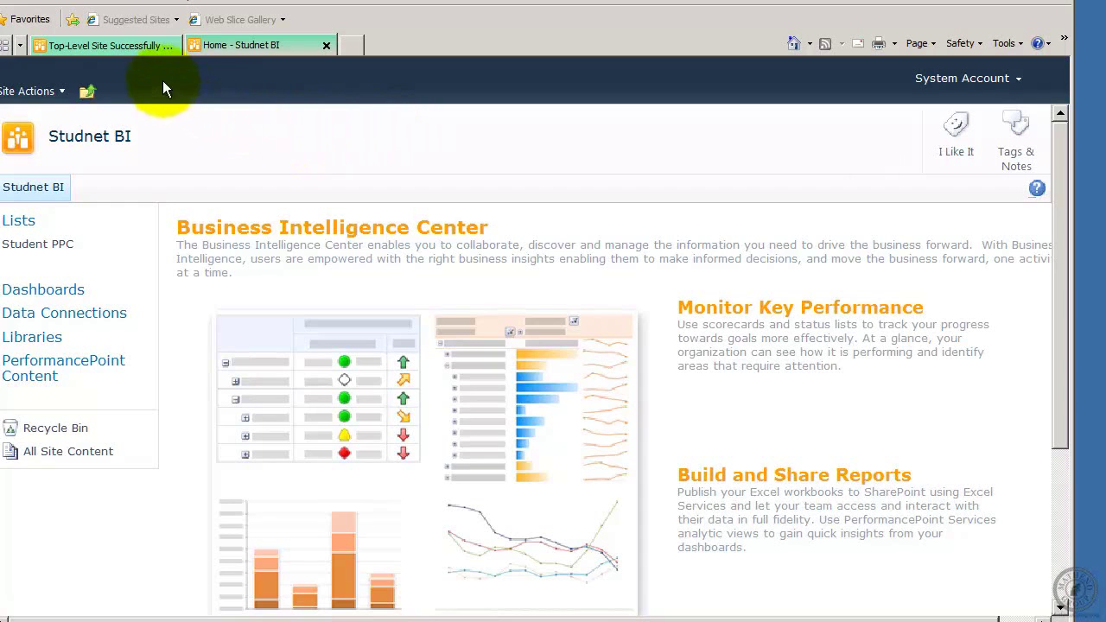
left_click(132, 45)
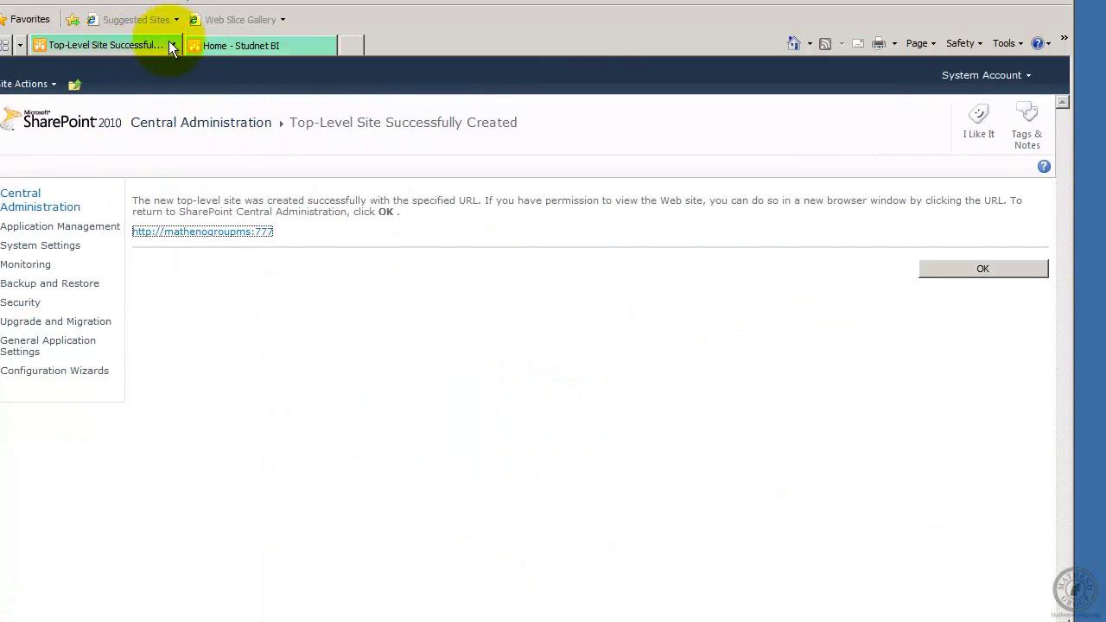
left_click(171, 44)
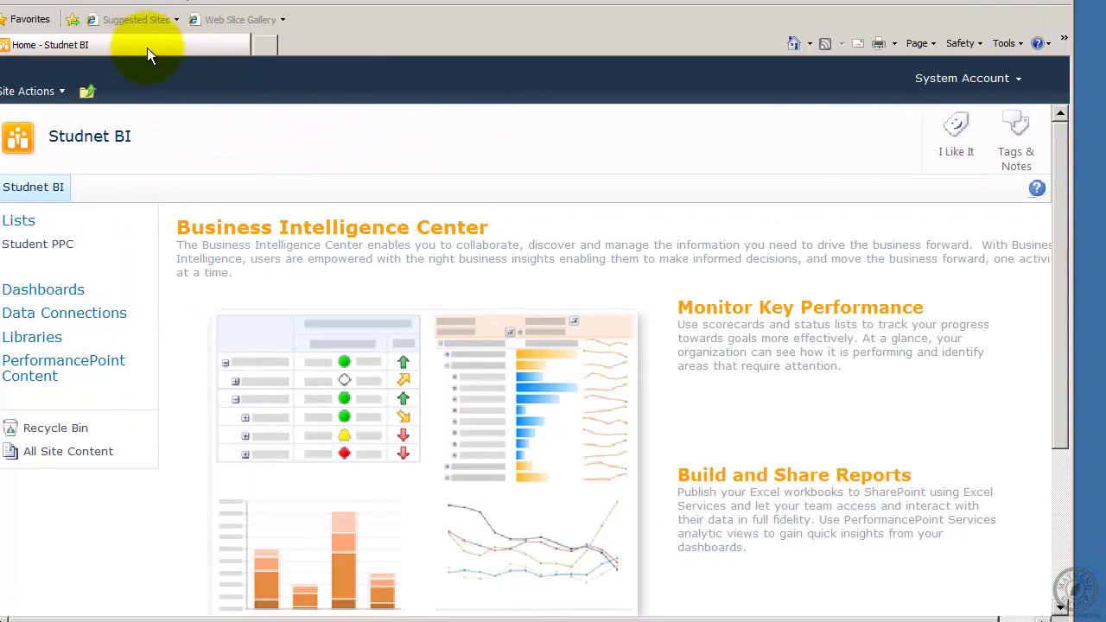
Save the Studnet BI home page in the Favorites folder as "Home - Studnet BI".
left_click(107, 4)
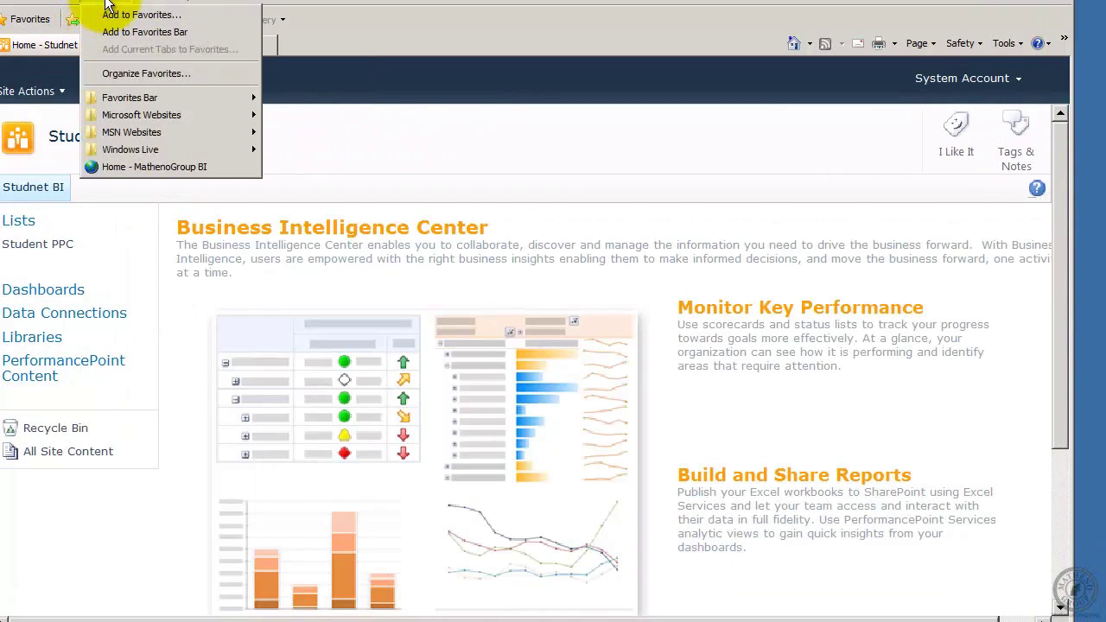
left_click(134, 16)
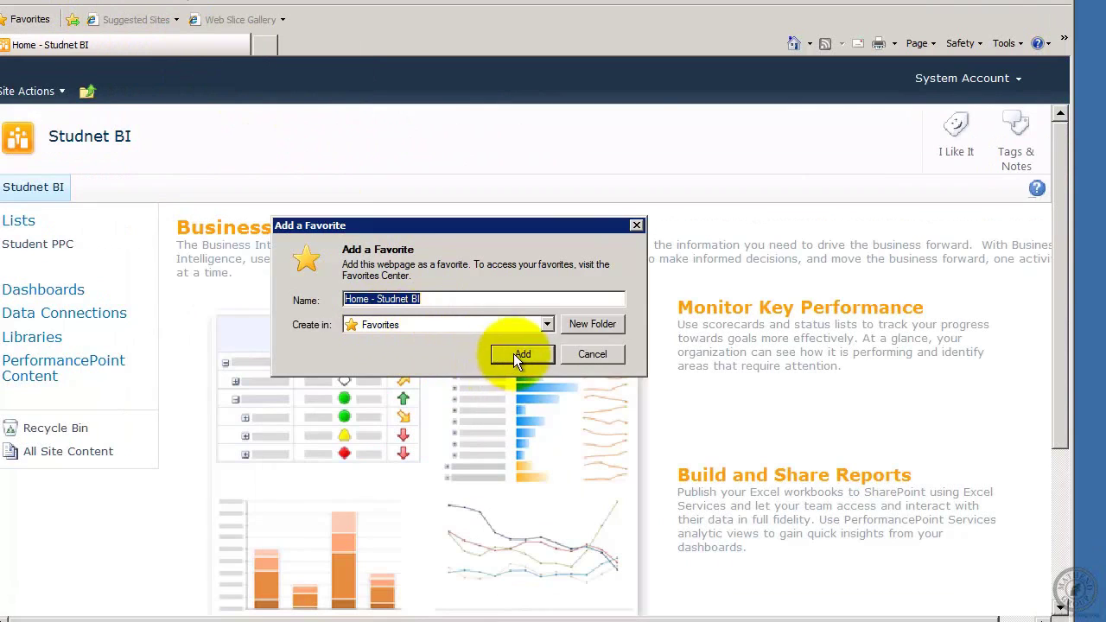
left_click(521, 354)
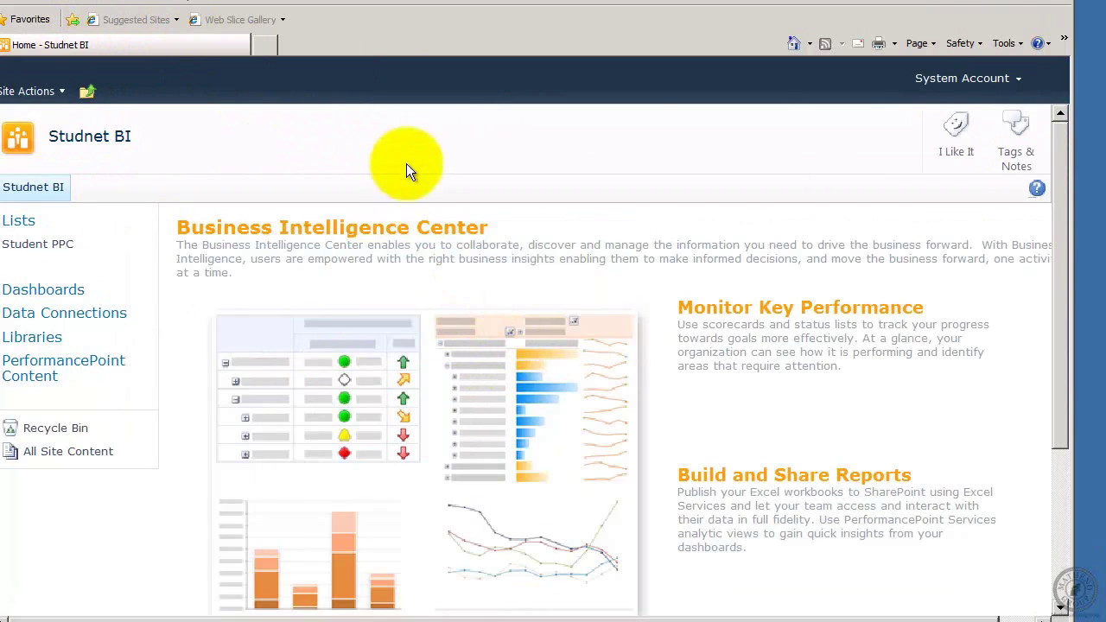
Start a new subsite under Studnet BI using the Business Intelligence Center template.
left_click(25, 93)
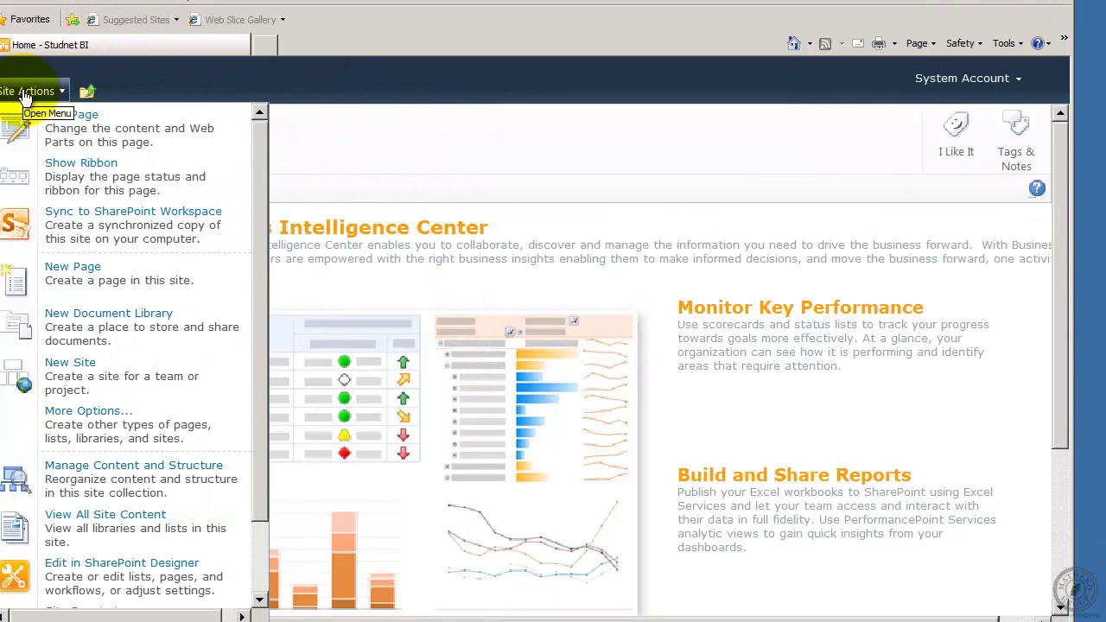
left_click(87, 377)
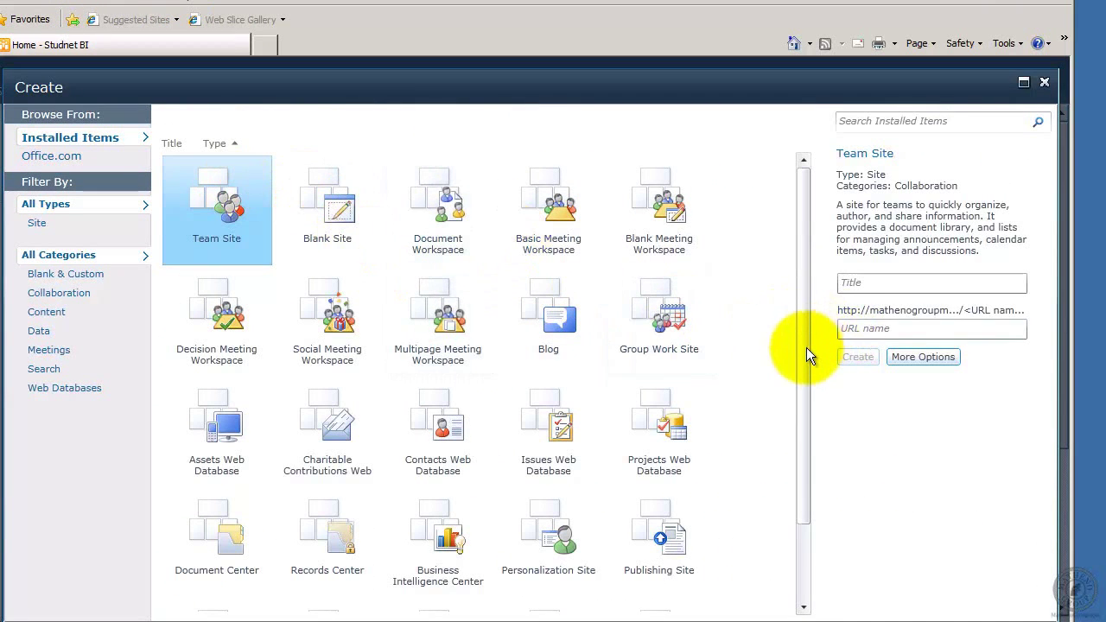
left_click_drag(804, 363, 797, 439)
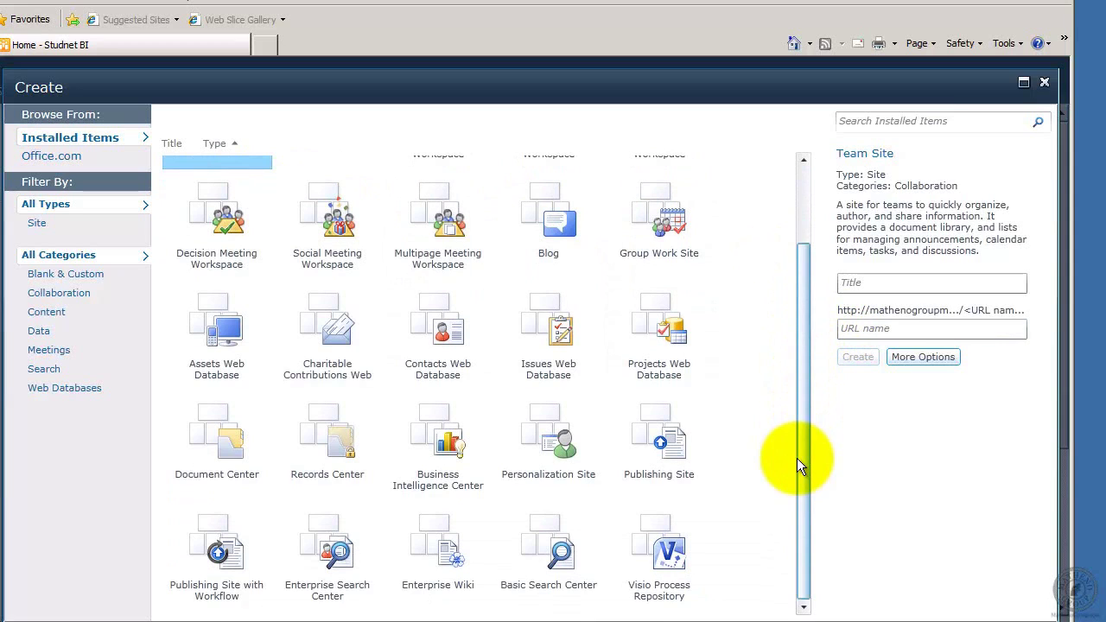
left_click(452, 442)
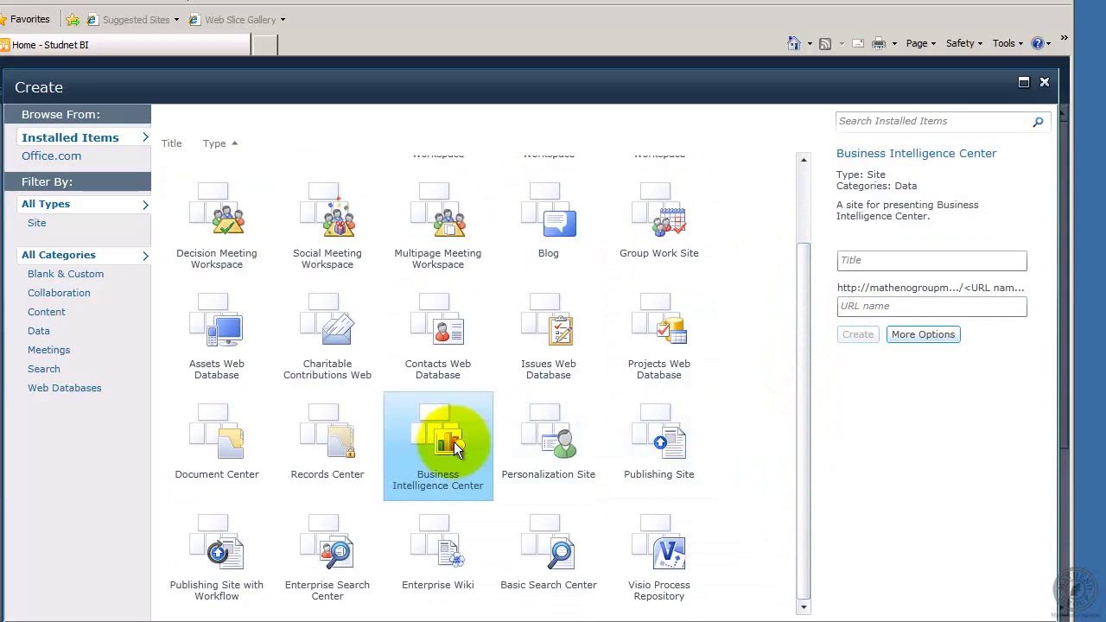
Title the new subsite "R and D", set its URL name to "RandD", and create it.
left_click(904, 261)
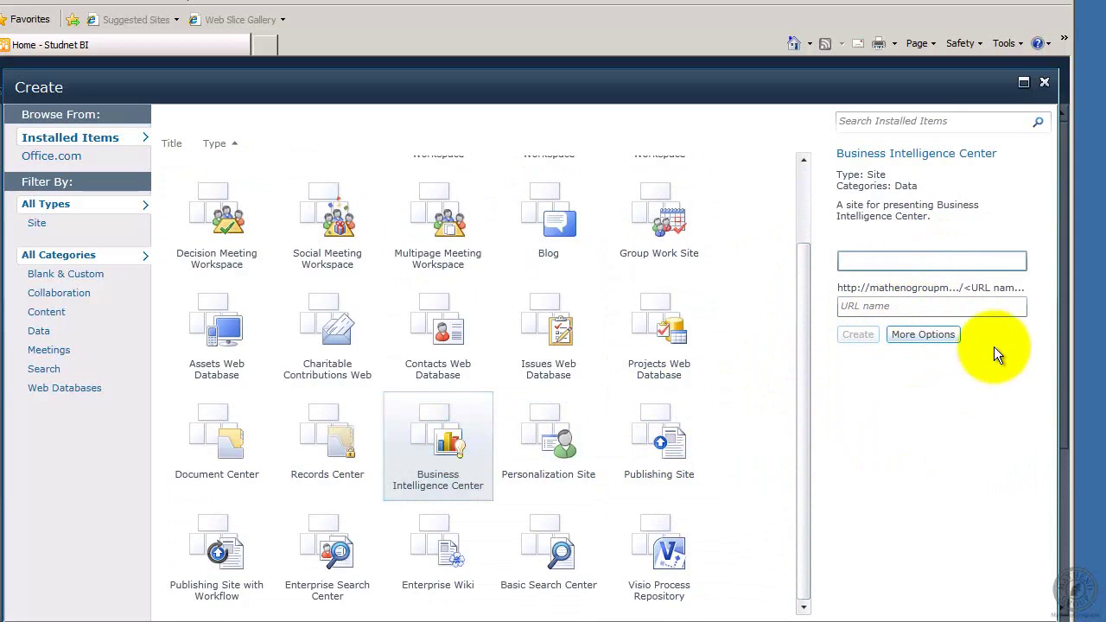
type("R and D")
left_click(937, 307)
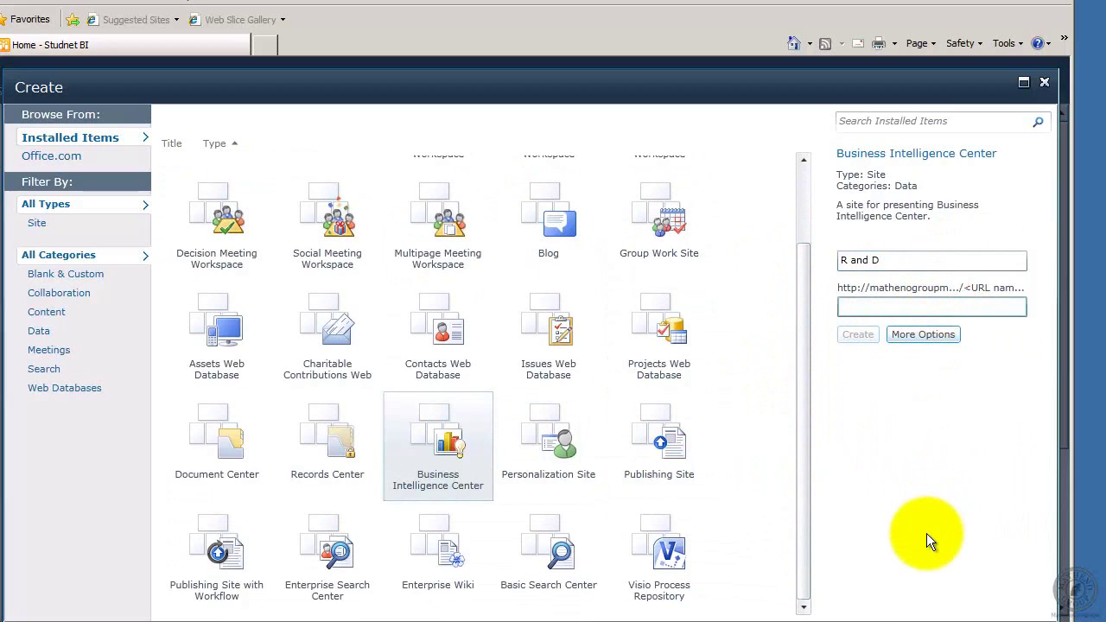
type("RandD")
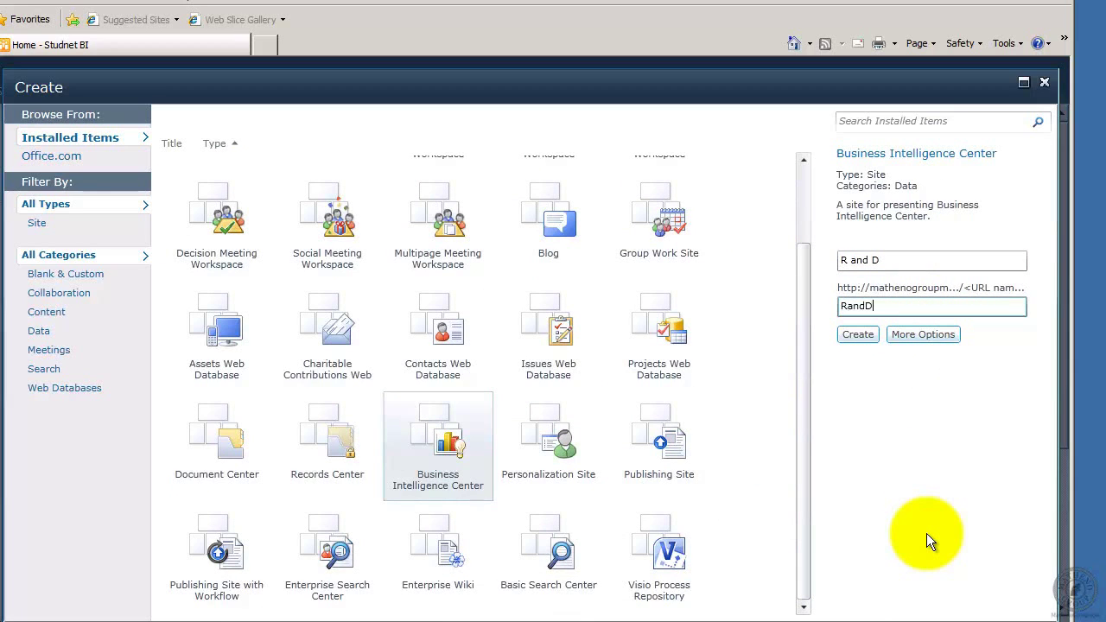
left_click(843, 336)
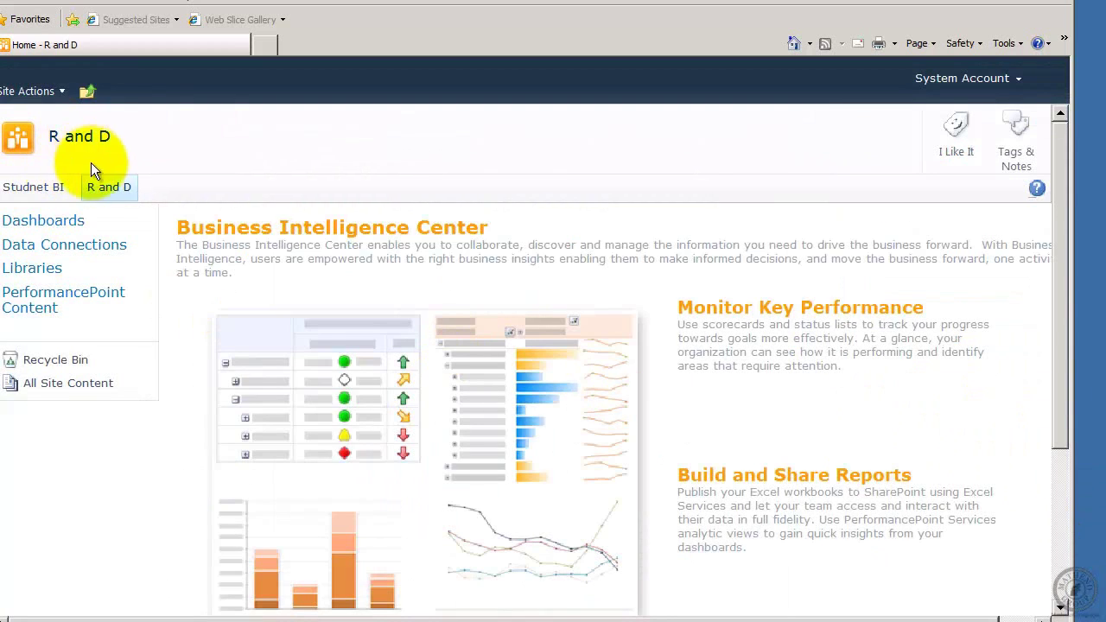
Compare the navigation of the Studnet BI parent site and the R and D subsite, finishing on the R and D home page.
left_click(47, 188)
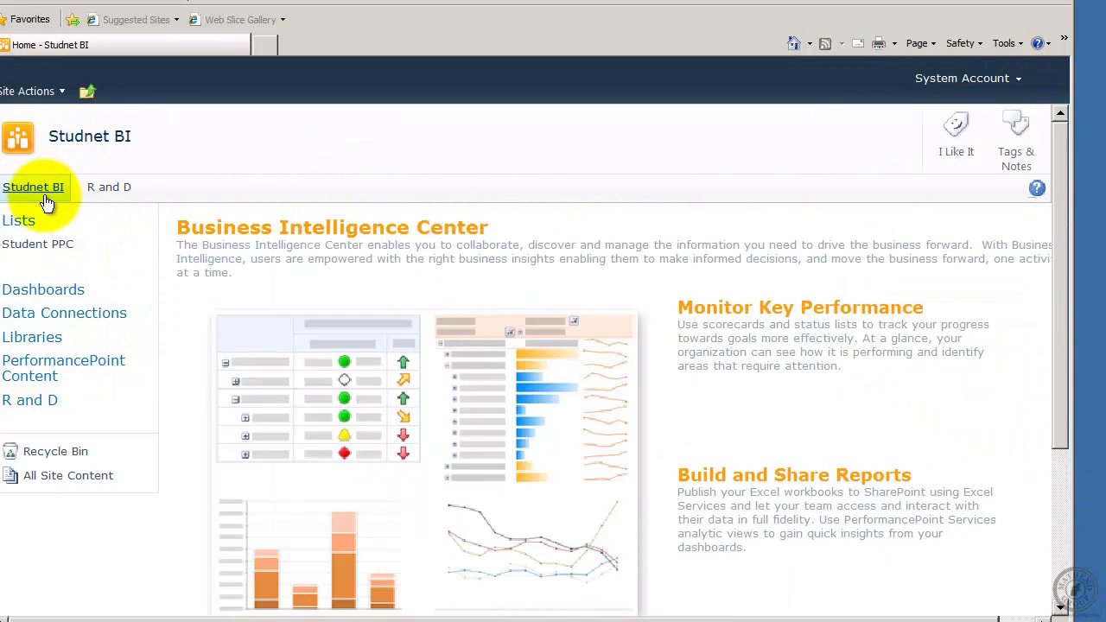
left_click(29, 253)
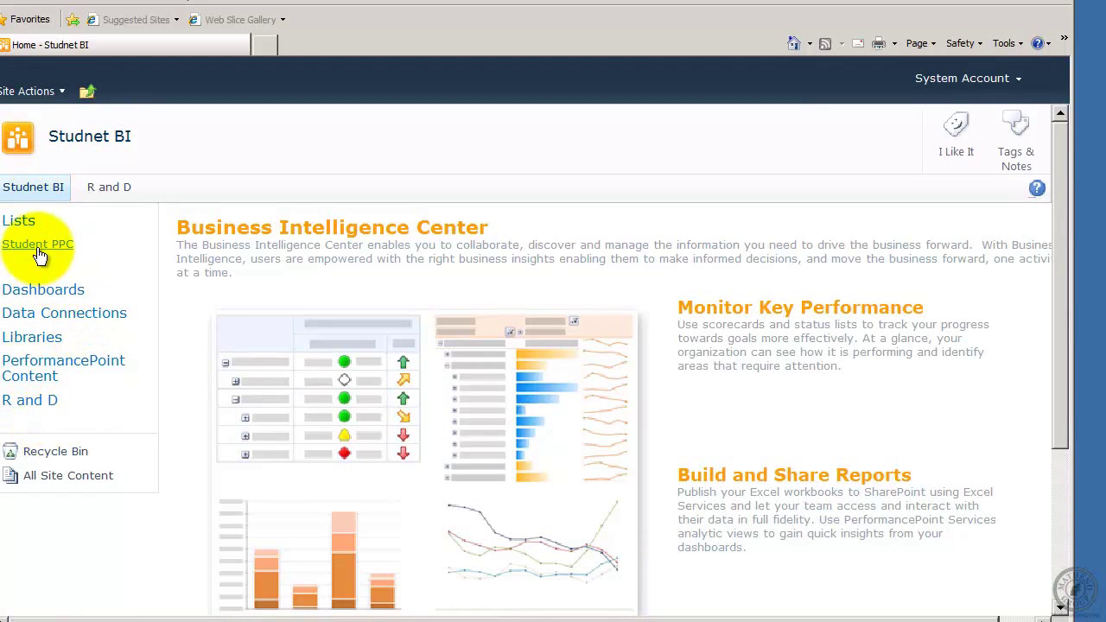
left_click(109, 189)
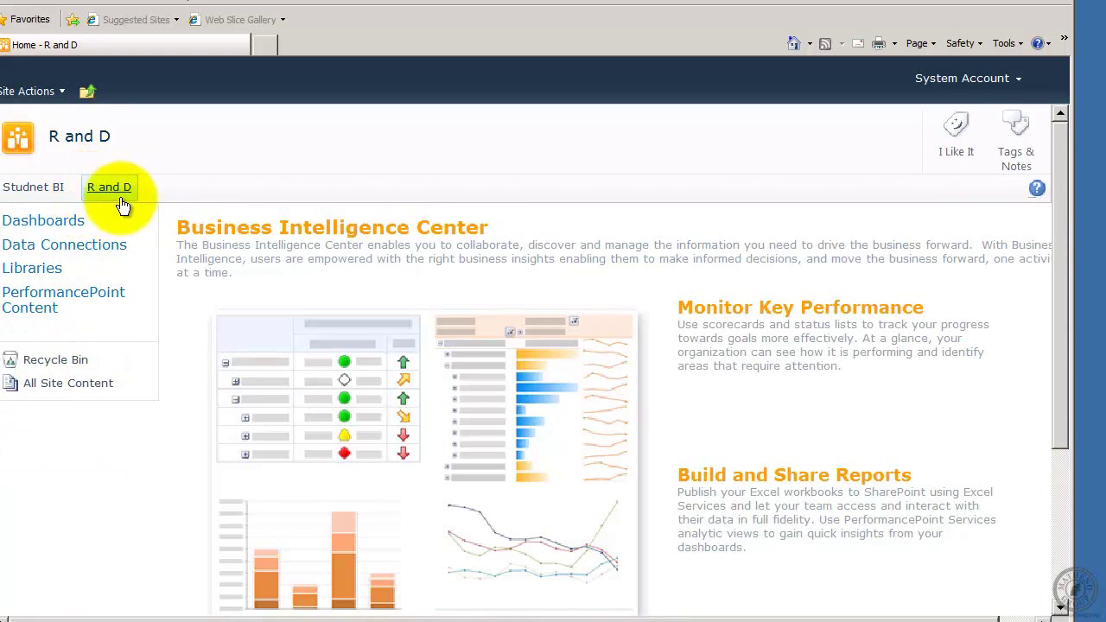
left_click(33, 190)
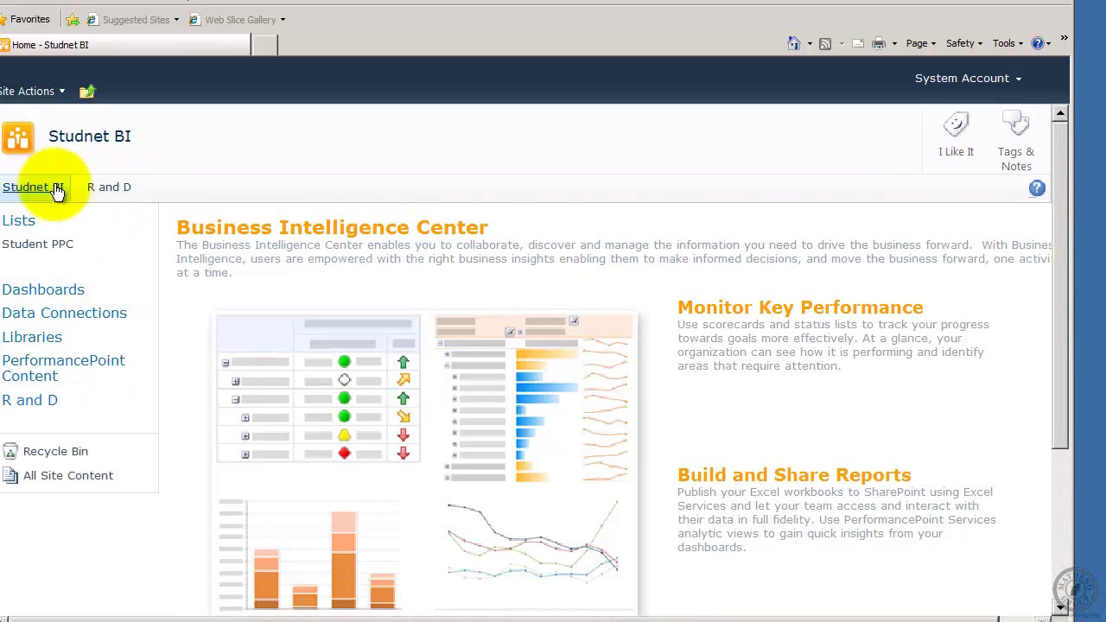
left_click(111, 188)
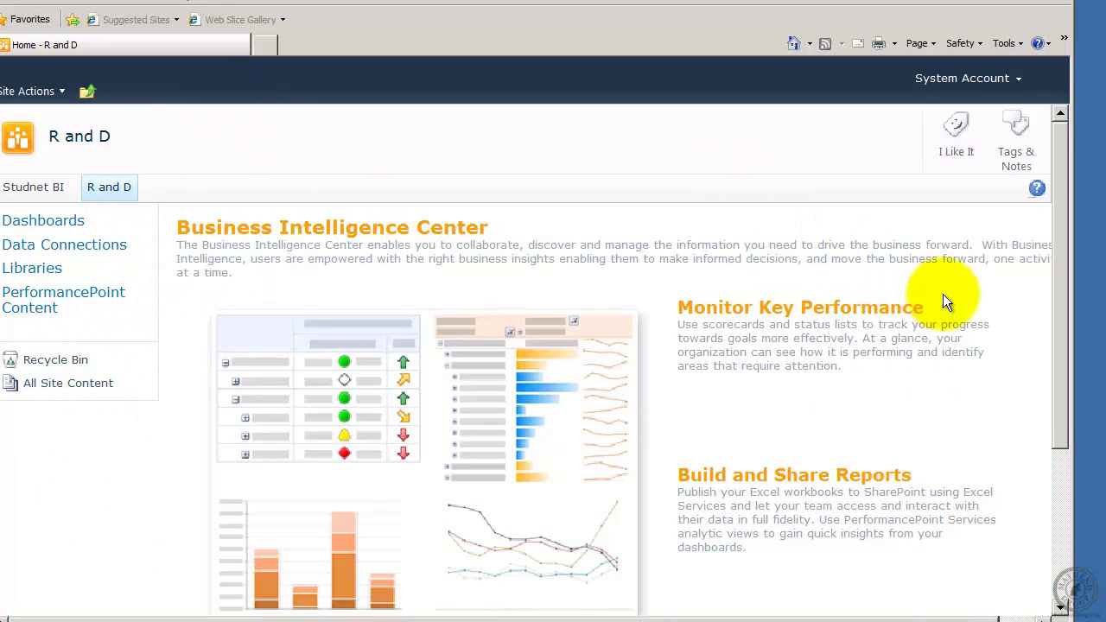
left_click_drag(1062, 346, 1098, 279)
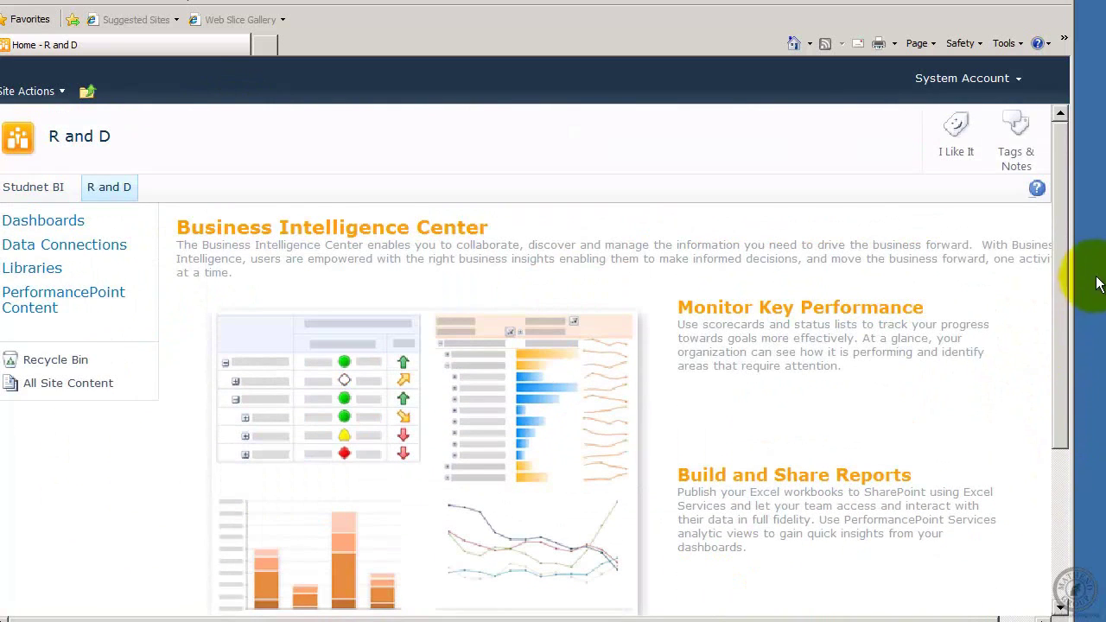